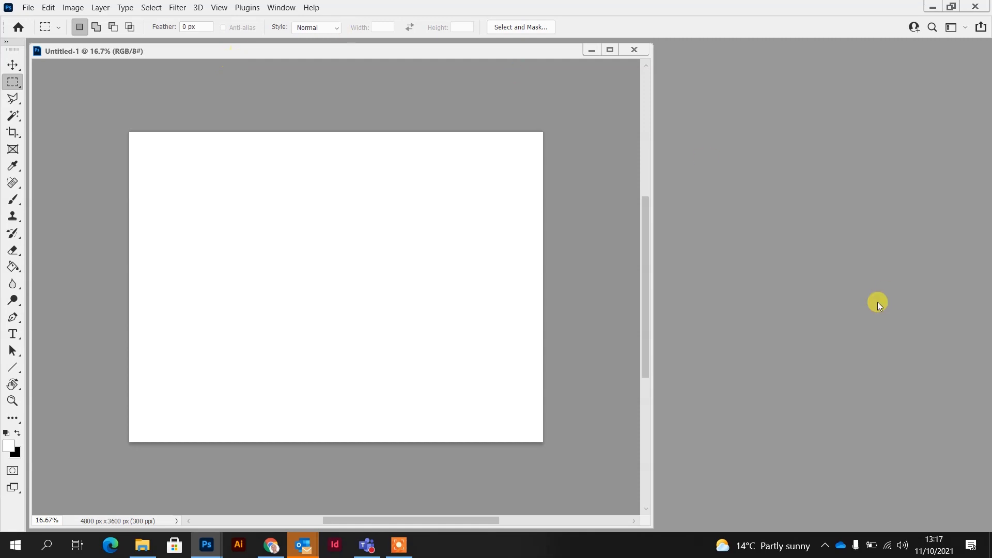
Show the Layers, Brush Settings and Paths panels in the workspace.
click(283, 9)
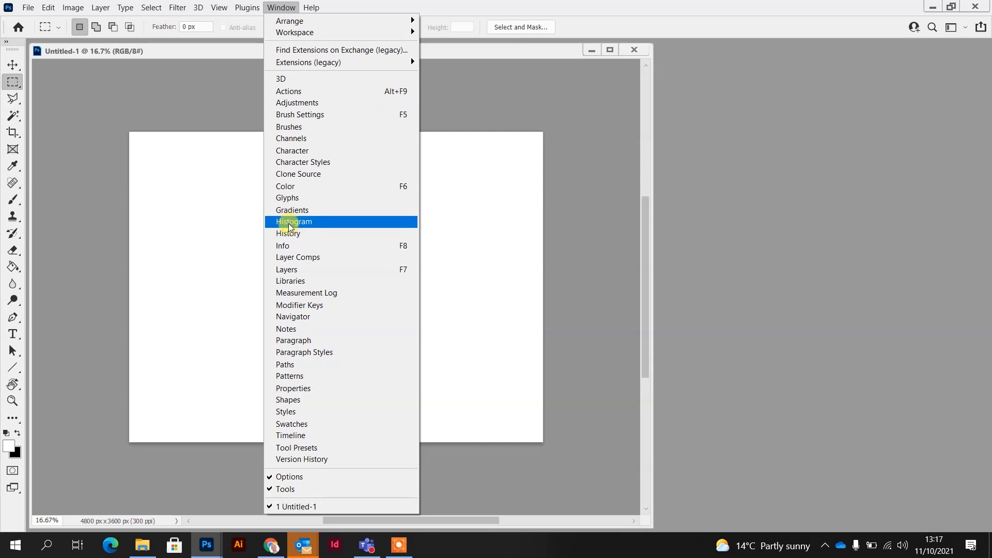
click(293, 269)
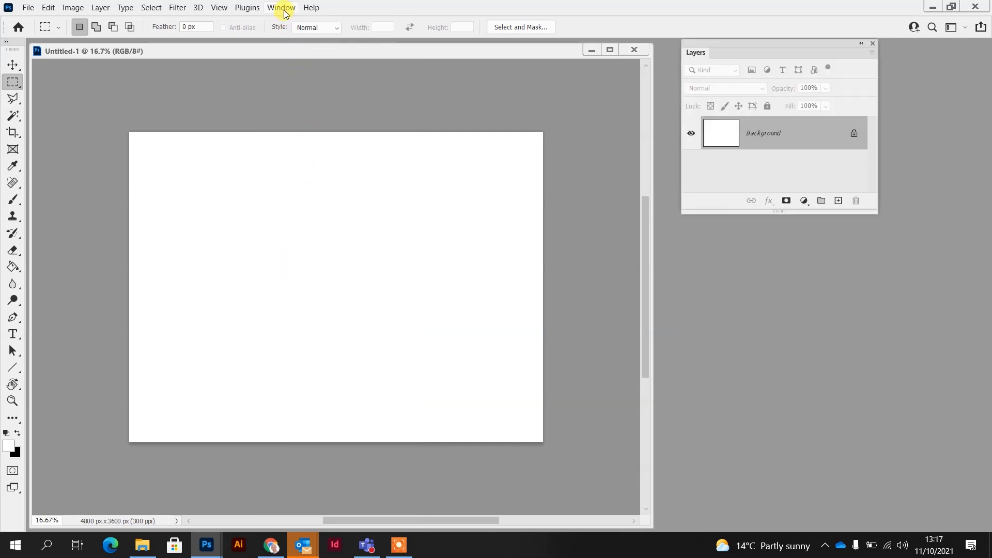
click(283, 8)
click(309, 115)
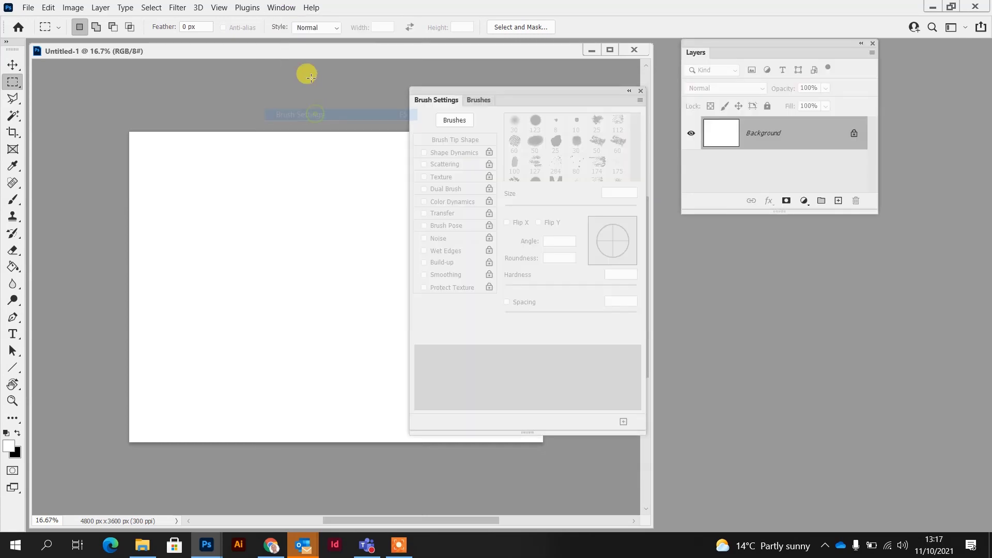
click(288, 10)
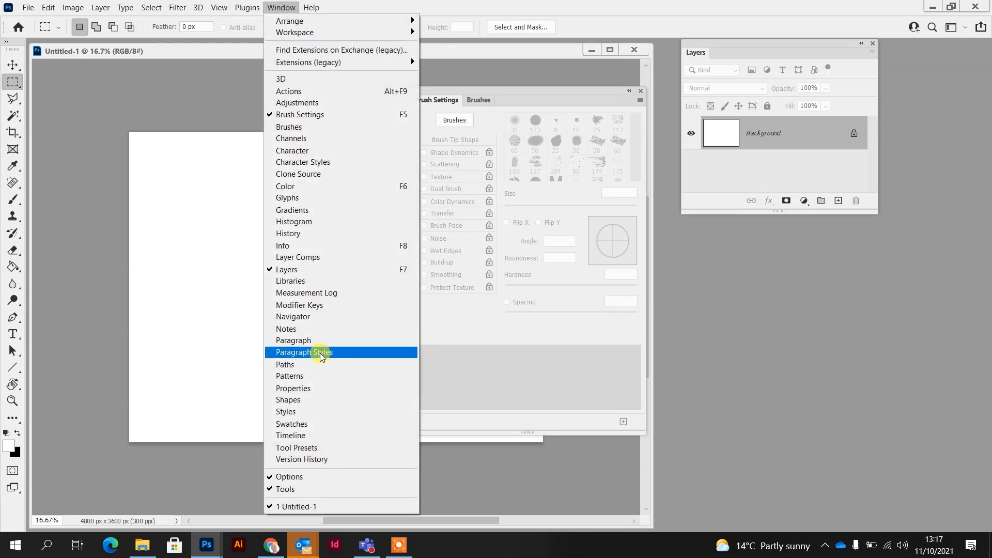
click(318, 366)
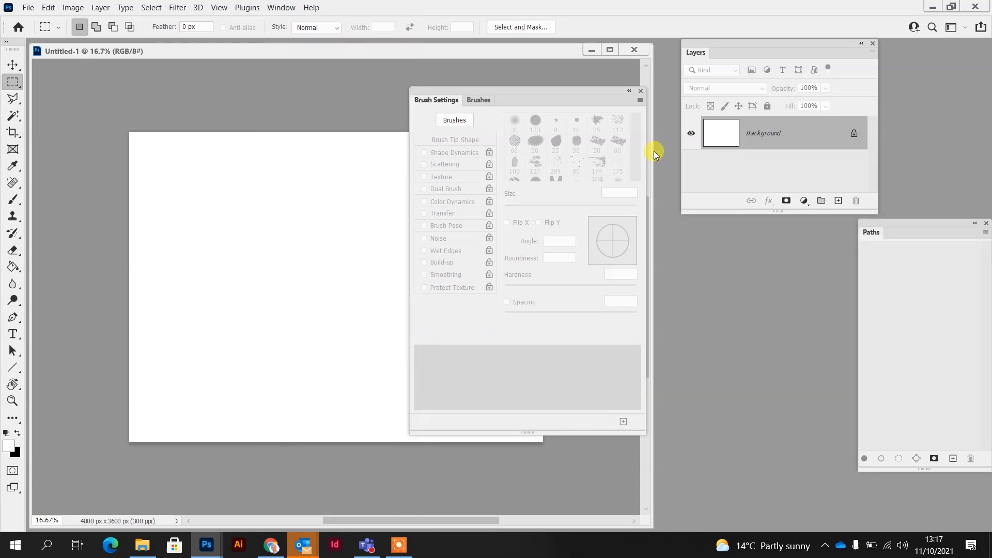
Collapse the floating Brush Settings group to icons and park it beside the Layers panel.
click(628, 94)
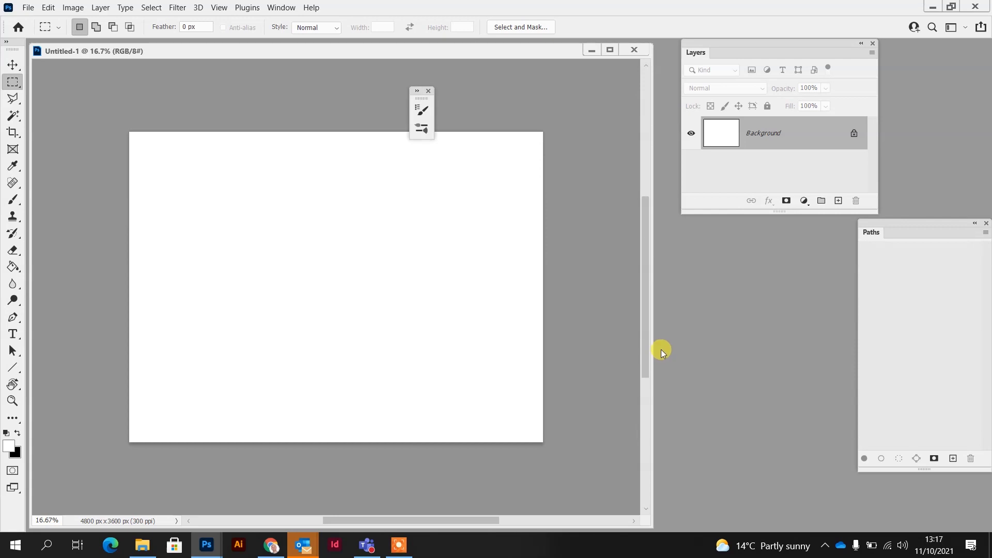
mouse_move(423, 102)
mouse_down()
mouse_move(657, 123)
mouse_move(903, 78)
mouse_up()
click(901, 72)
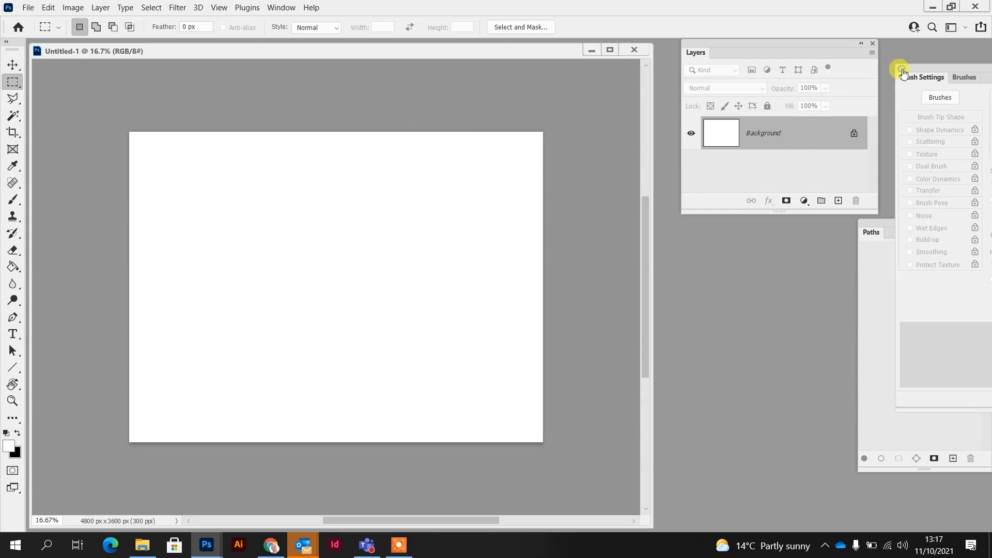
drag(924, 70, 617, 68)
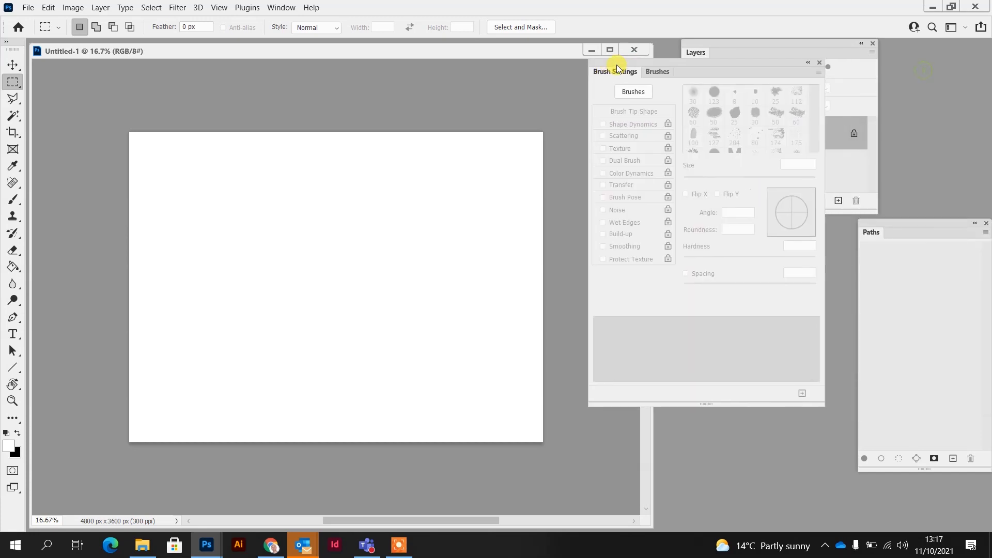
click(810, 63)
drag(601, 74, 910, 76)
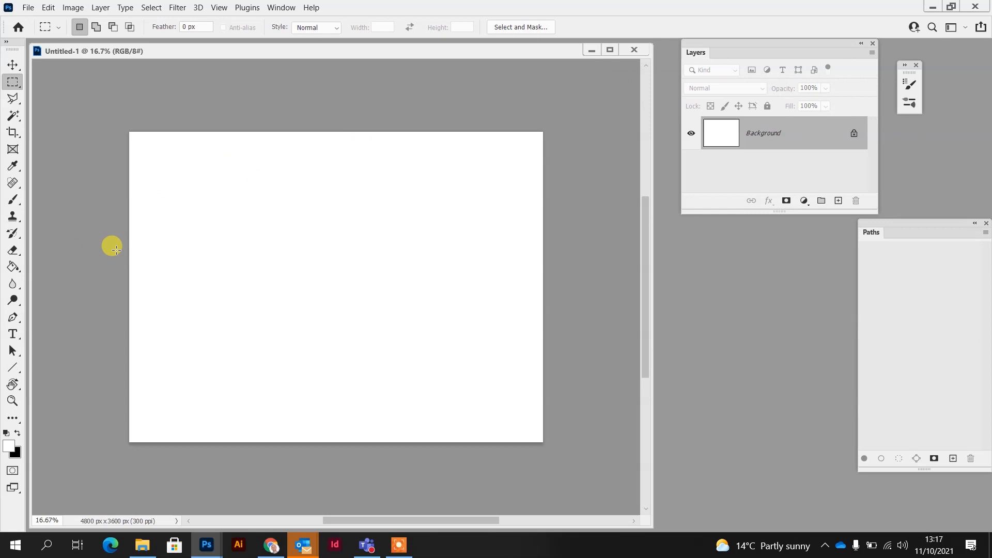
Show the rulers and place one vertical and one horizontal guide crossing at the centre of the canvas.
key(ctrl+r)
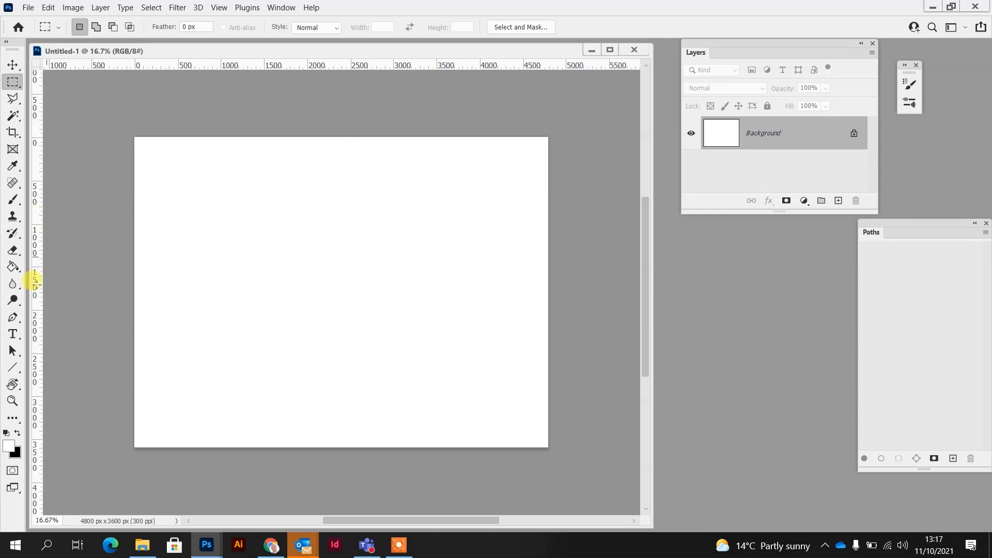
drag(36, 275, 342, 293)
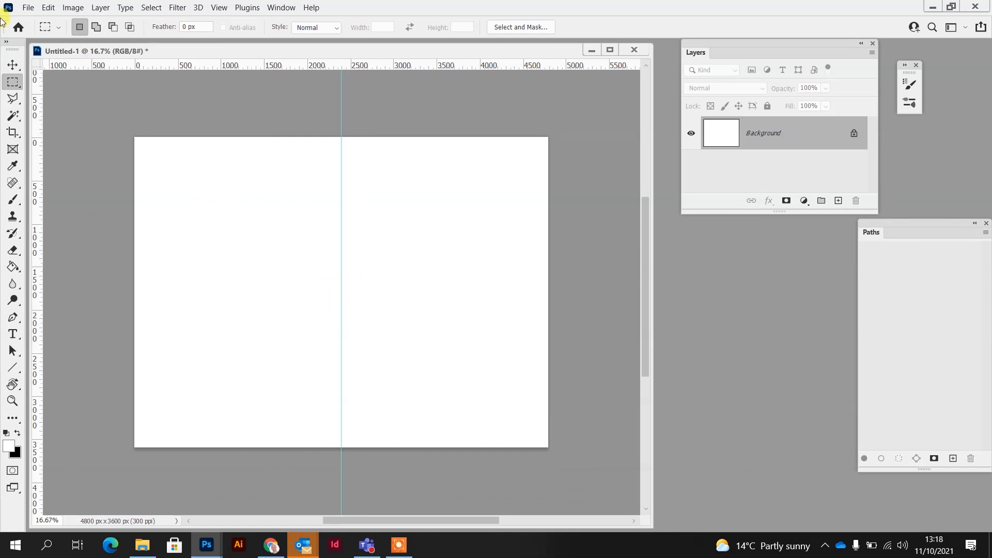
drag(439, 65, 437, 300)
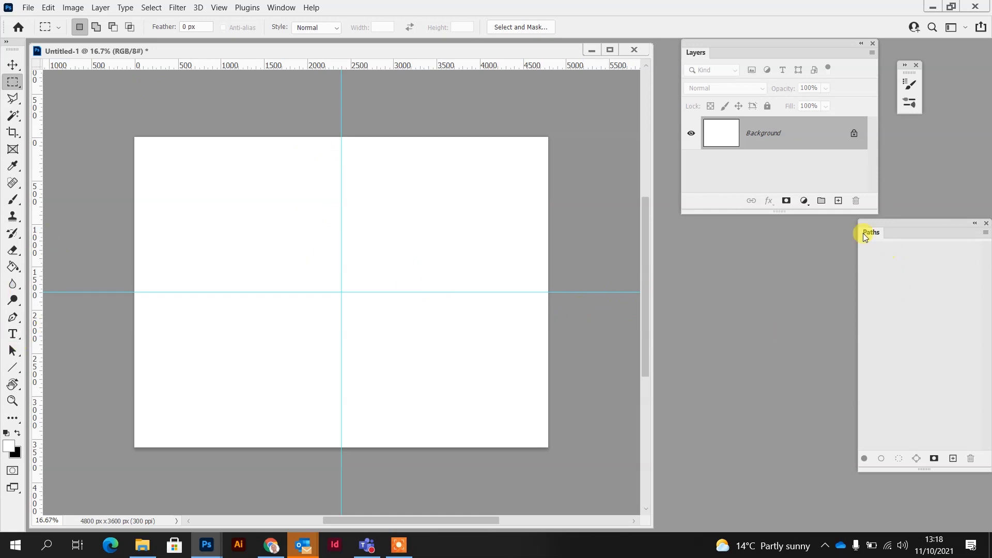
On a new layer, select a square about 500 px wide in the canvas's upper-left quarter and fill it with black.
click(838, 201)
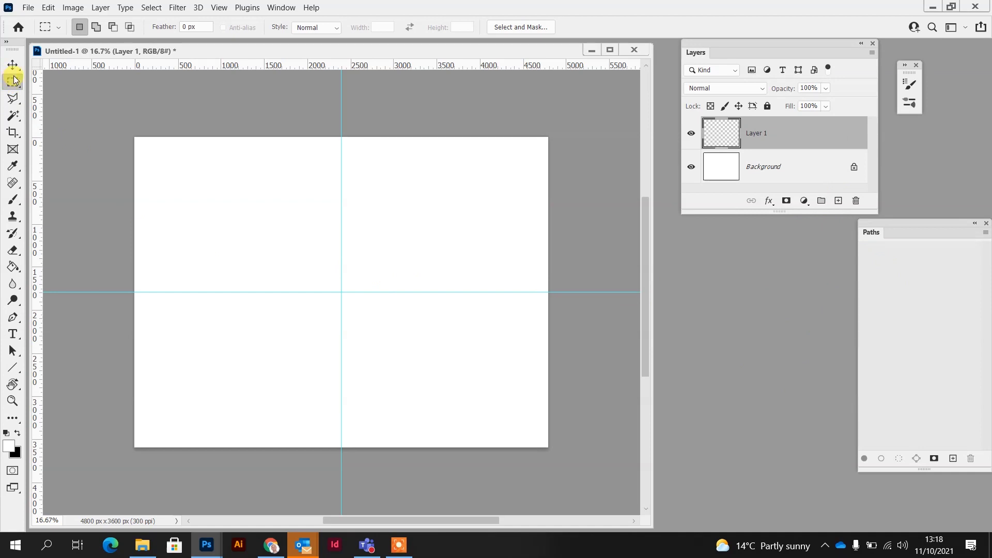
drag(217, 225, 261, 299)
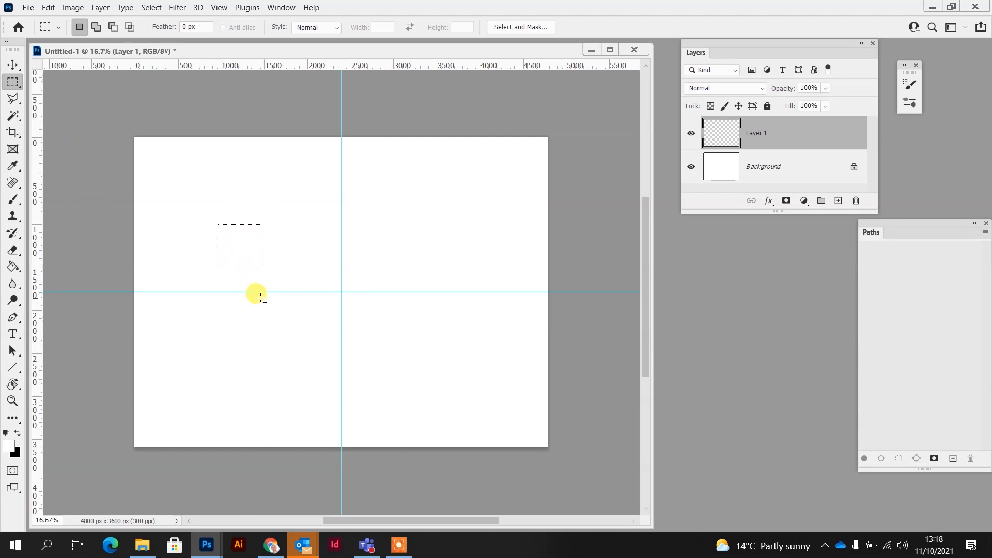
click(9, 447)
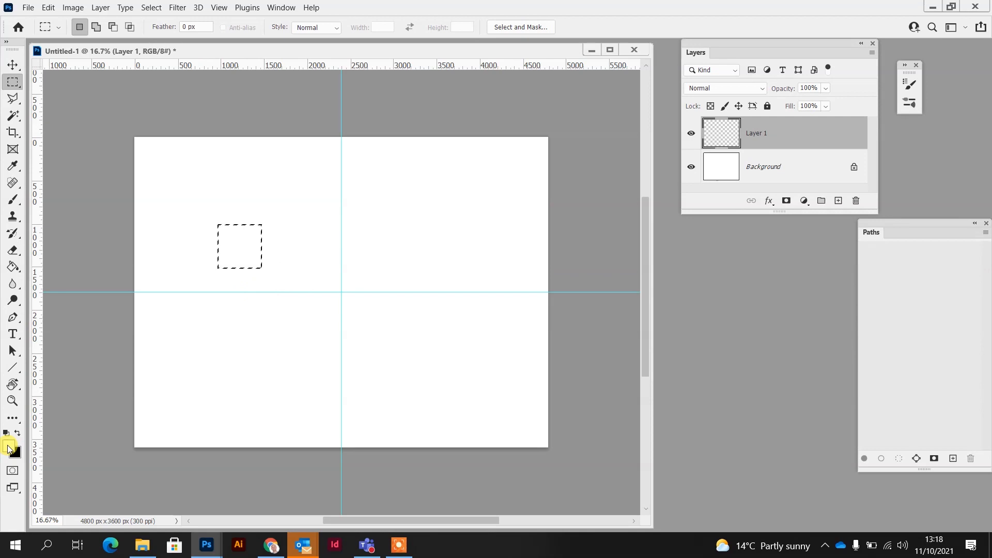
key(x)
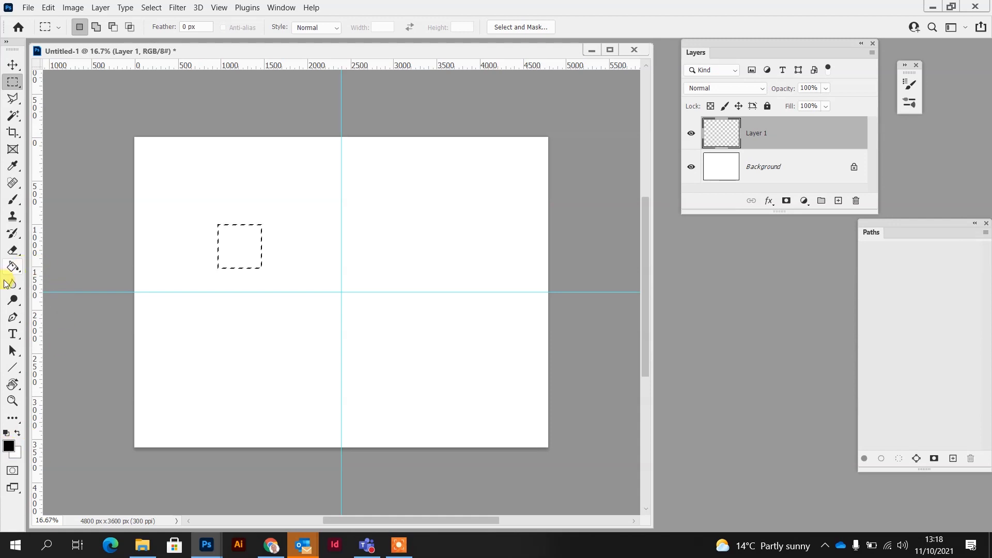
click(14, 267)
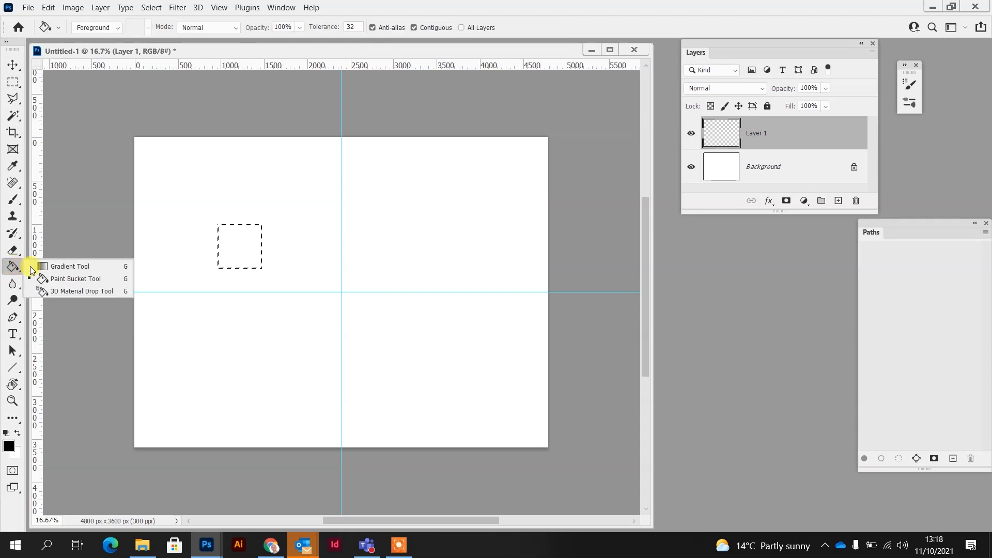
click(77, 279)
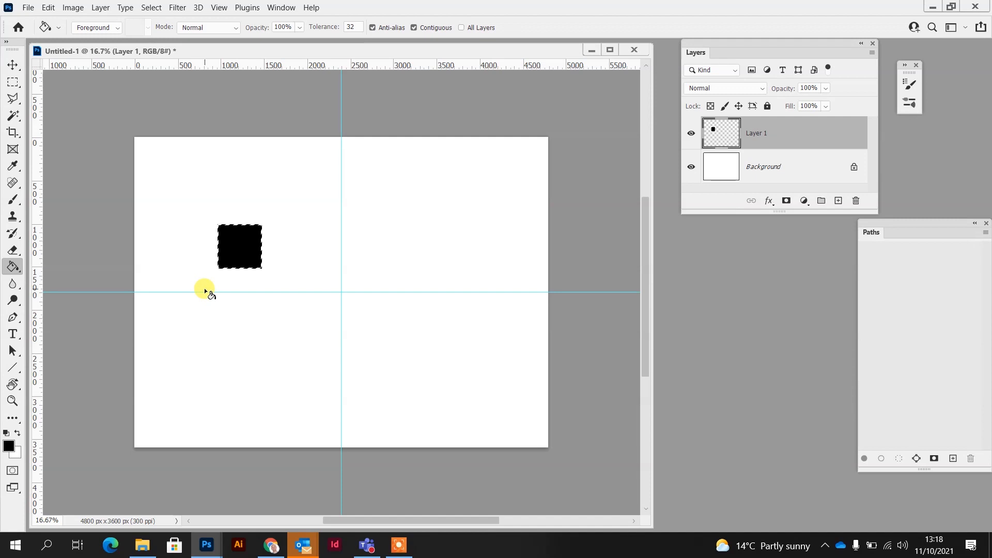
Move the black square until its top edge sits on the horizontal guide, left of the vertical guide, and clear the selection.
key(v)
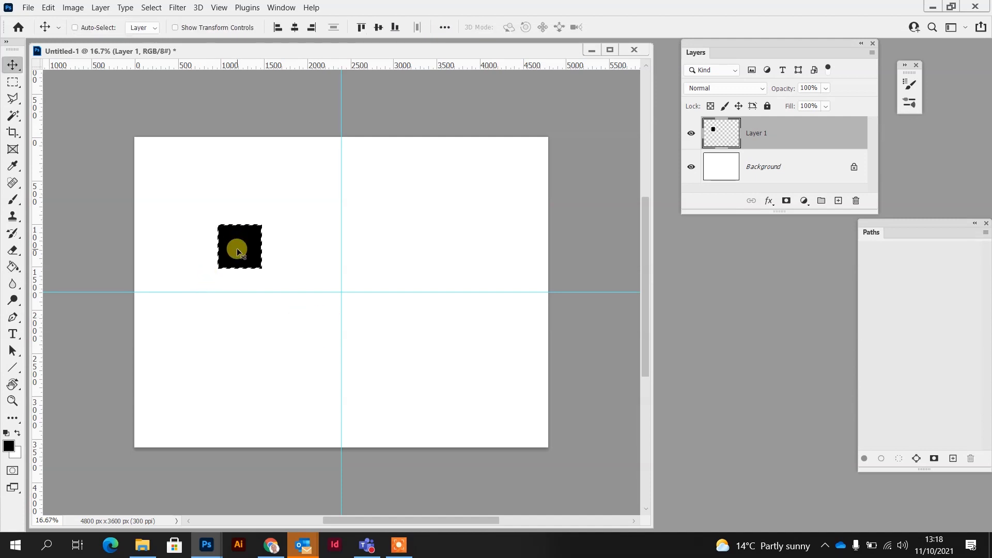
drag(242, 244, 255, 316)
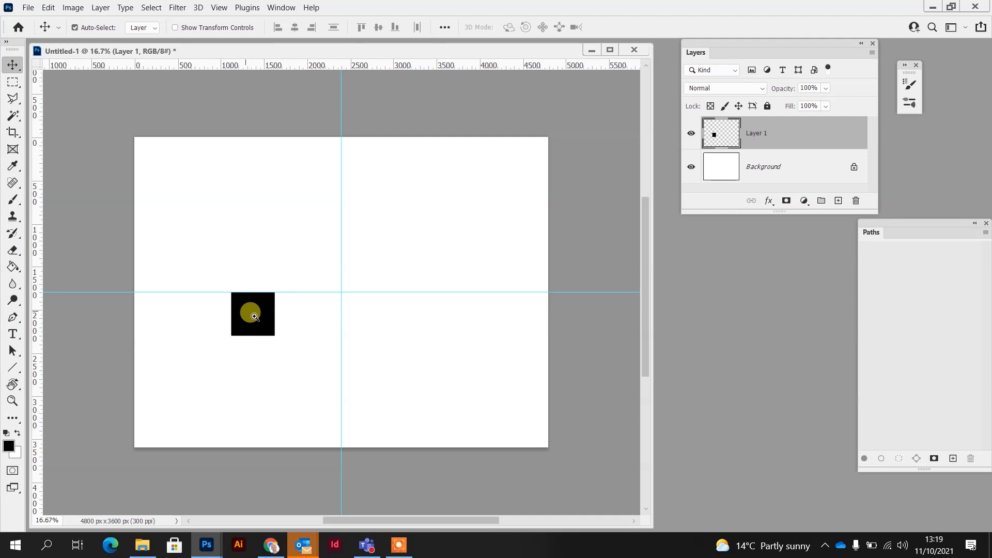
Duplicate the square's layer and place the copy directly beneath the original, edge to edge.
click(255, 316)
click(252, 314)
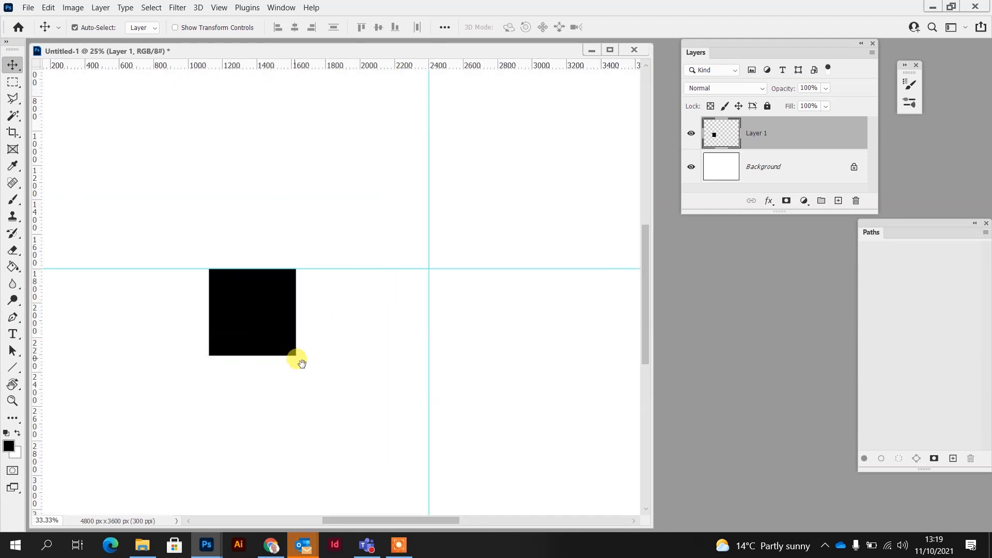
drag(341, 339, 354, 281)
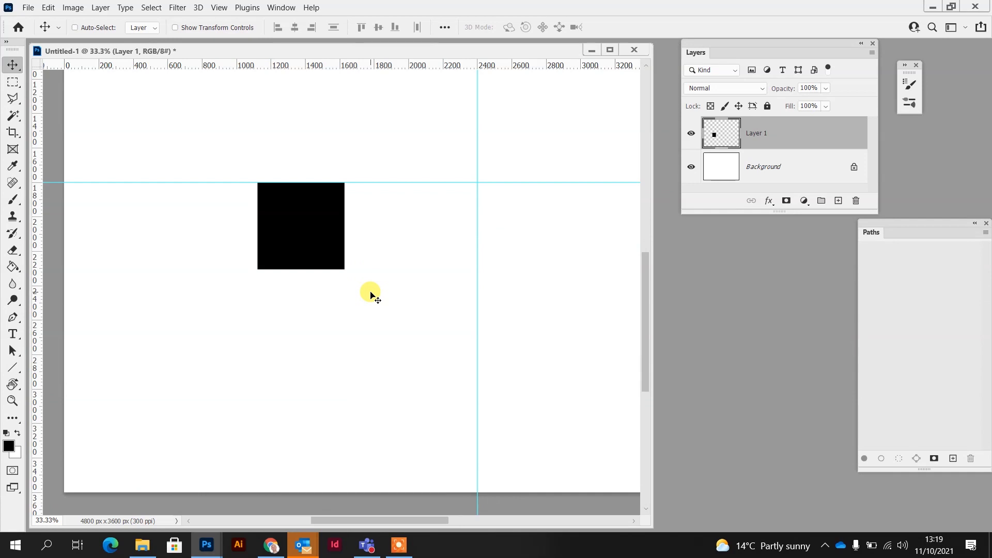
right_click(804, 136)
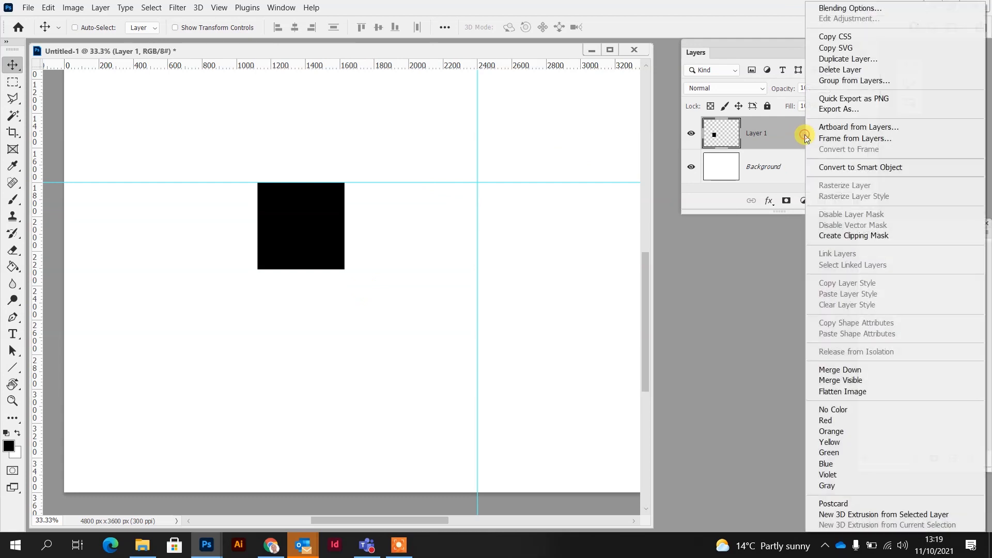
click(843, 62)
click(604, 147)
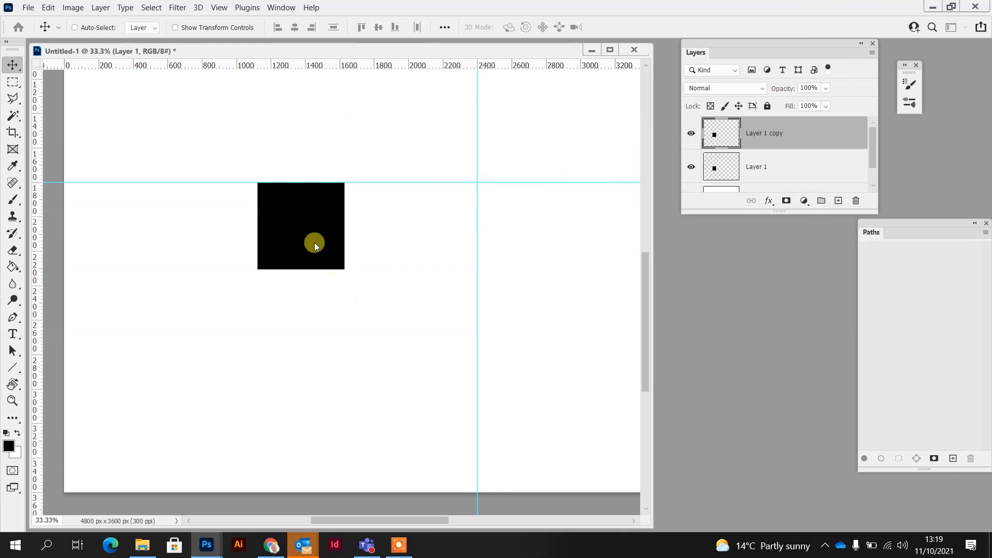
drag(314, 199, 317, 293)
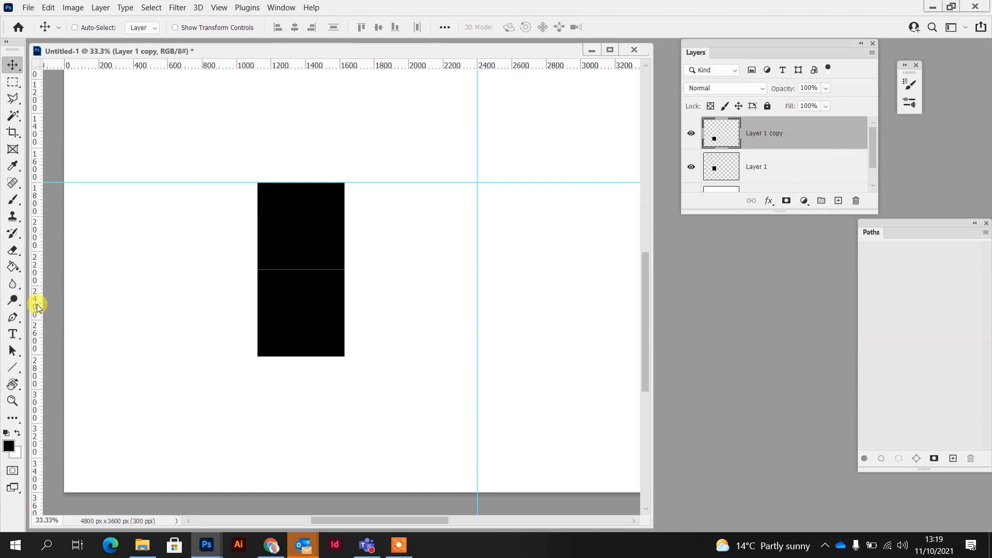
Add a vertical guide through the middle of both squares and horizontal guides through each square's centre and along their shared edge.
drag(36, 303, 294, 330)
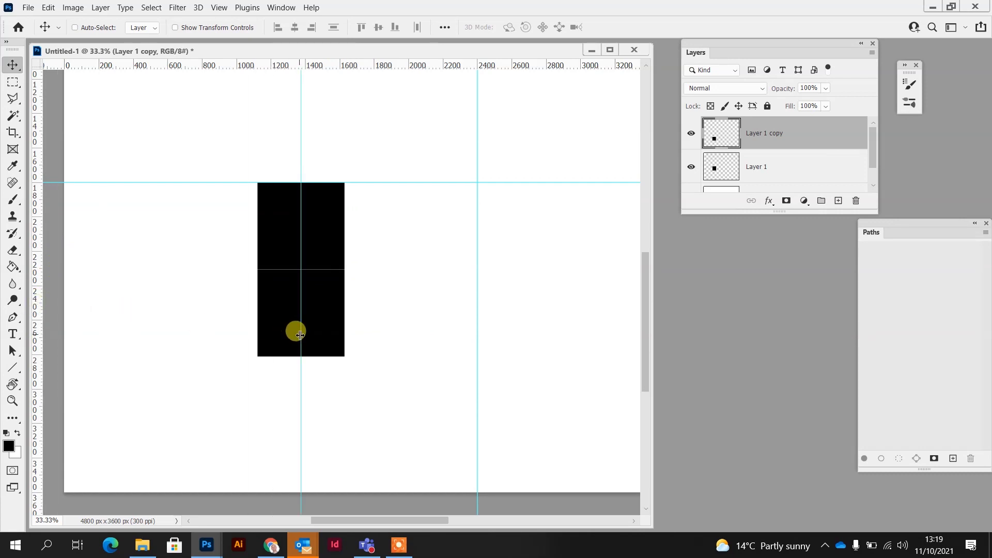
drag(362, 66, 367, 312)
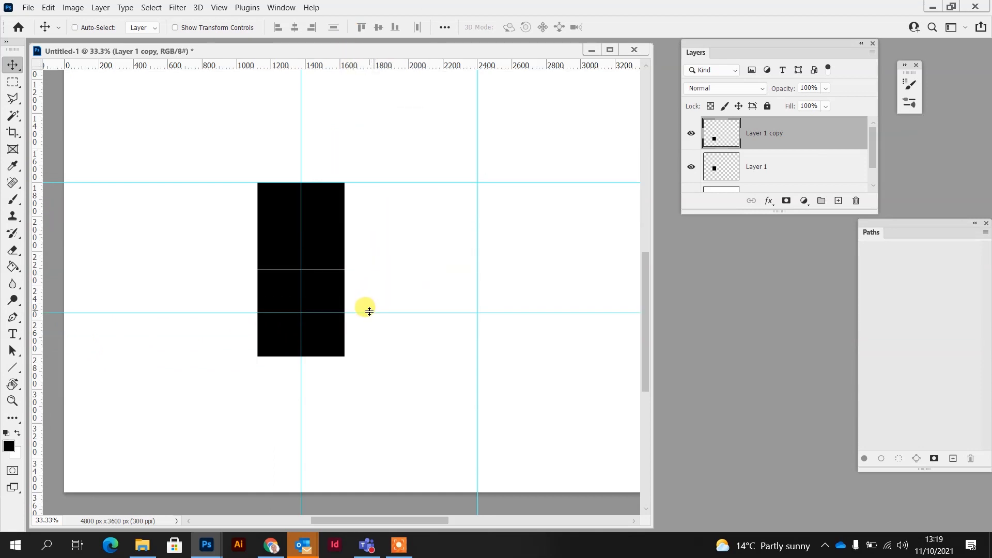
click(783, 168)
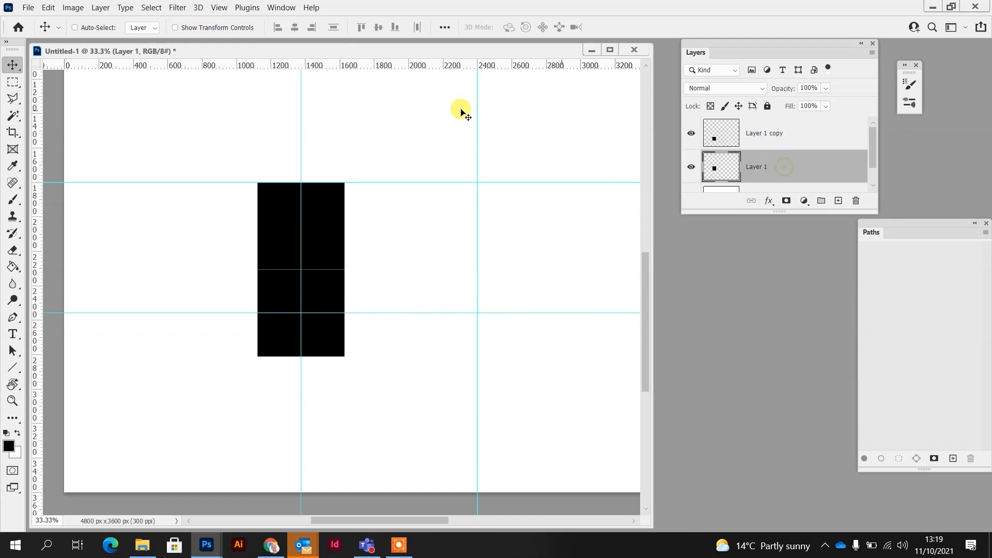
drag(345, 68, 378, 225)
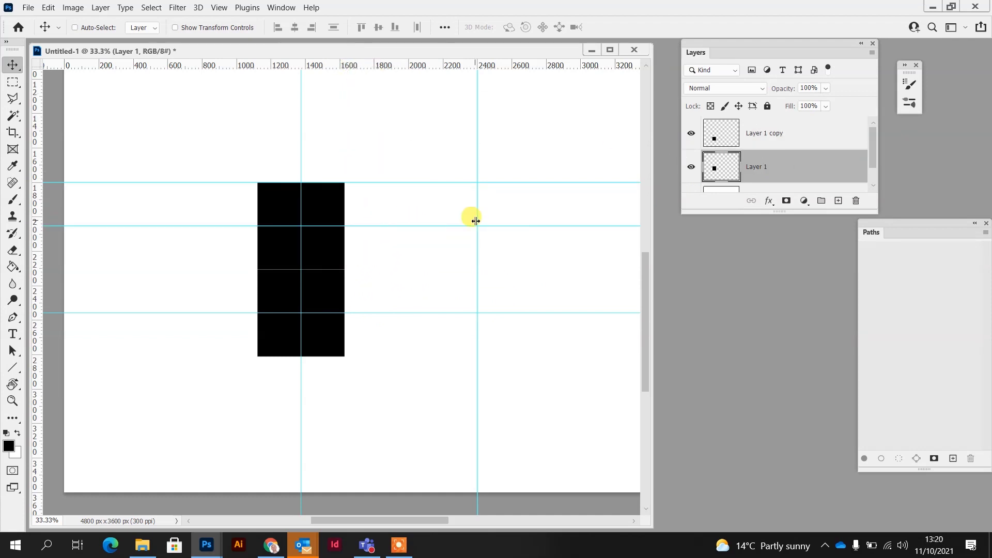
drag(384, 68, 411, 269)
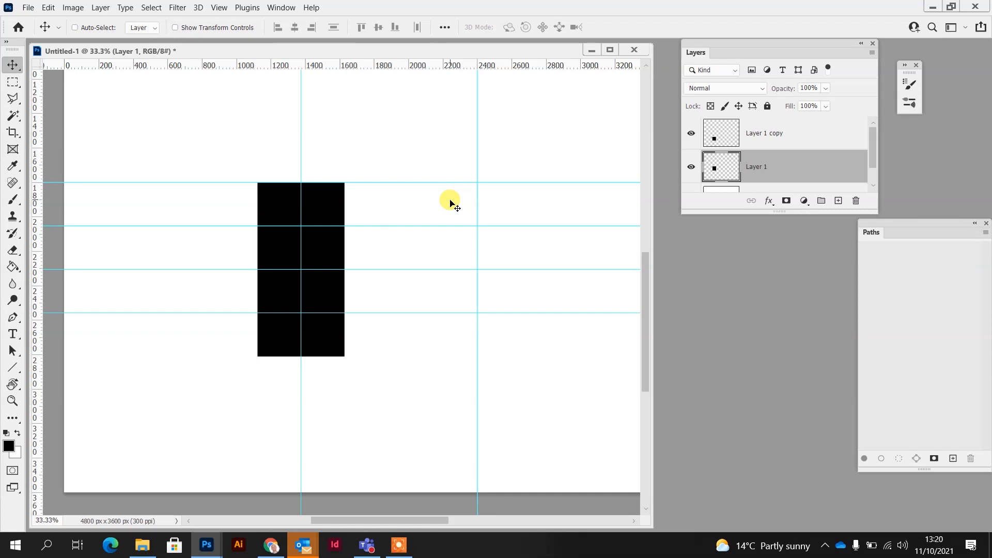
Switch to the Pen tool for drawing a path.
click(13, 318)
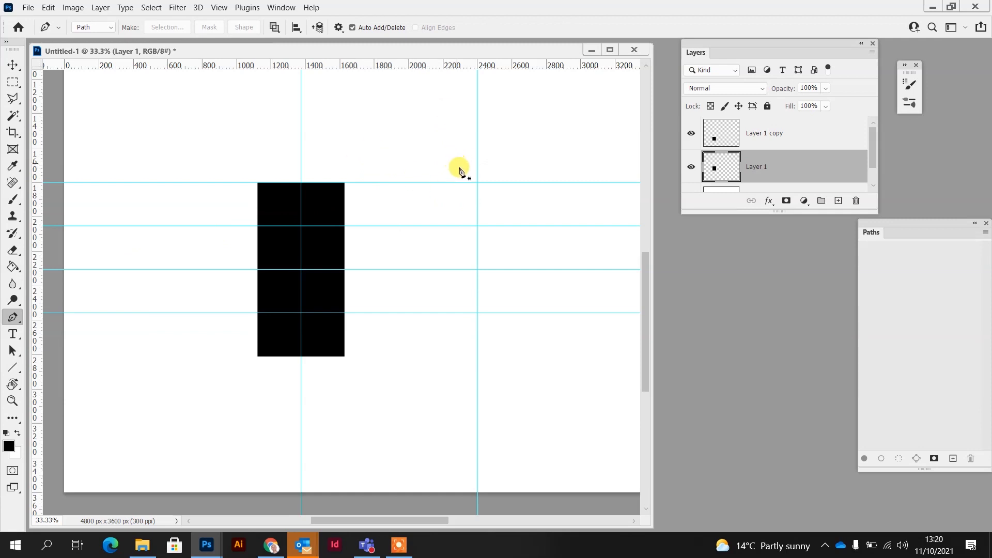
click(460, 158)
click(376, 108)
click(338, 136)
click(390, 160)
key(ctrl+z)
key(ctrl+z)
key(ctrl+z)
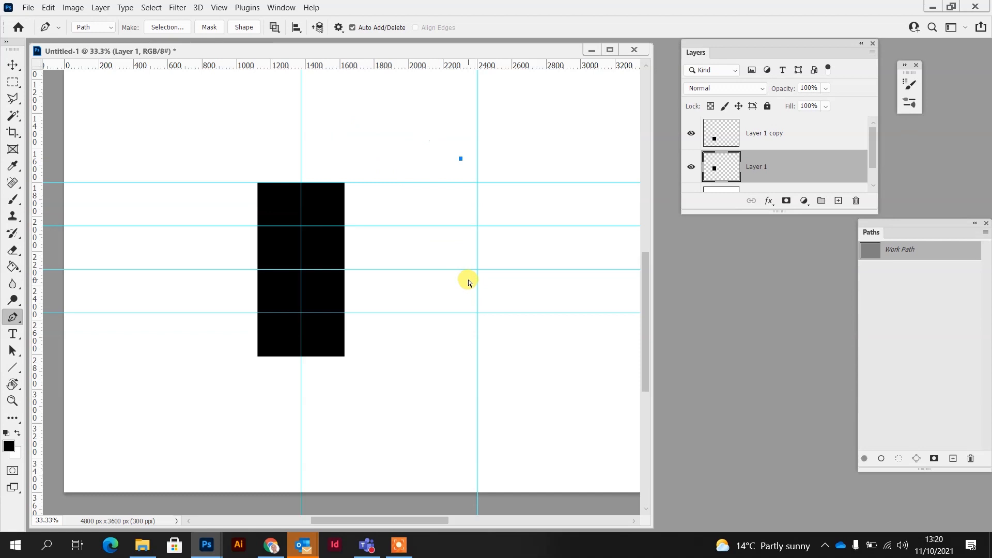
key(ctrl+z)
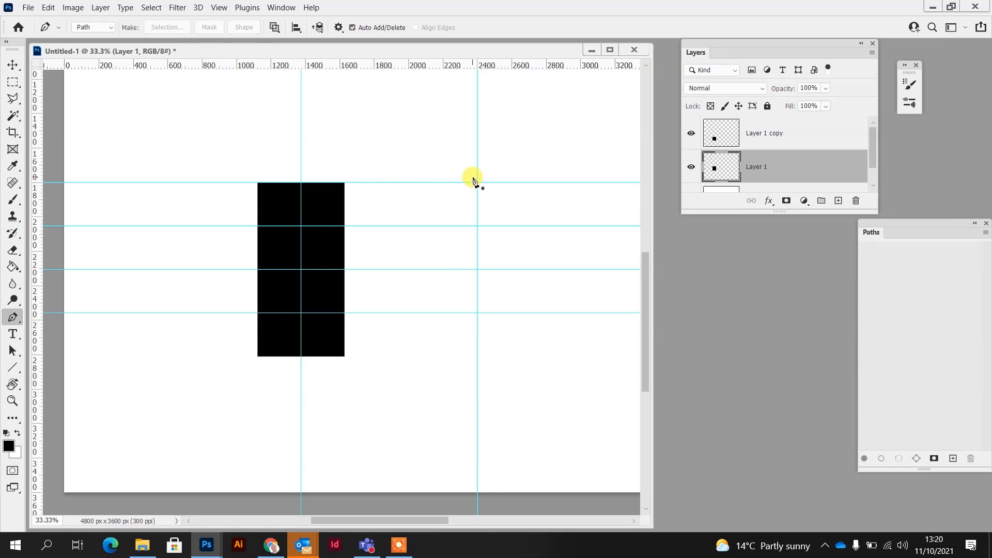
Draw a straight path along the horizontal centre guide from the canvas centre to the vertical guide through the squares.
click(478, 184)
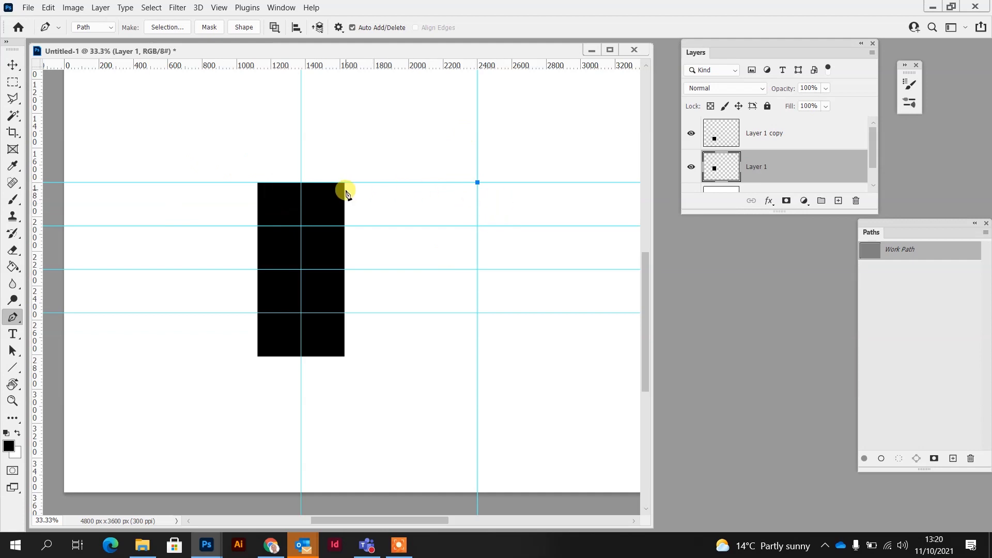
click(301, 183)
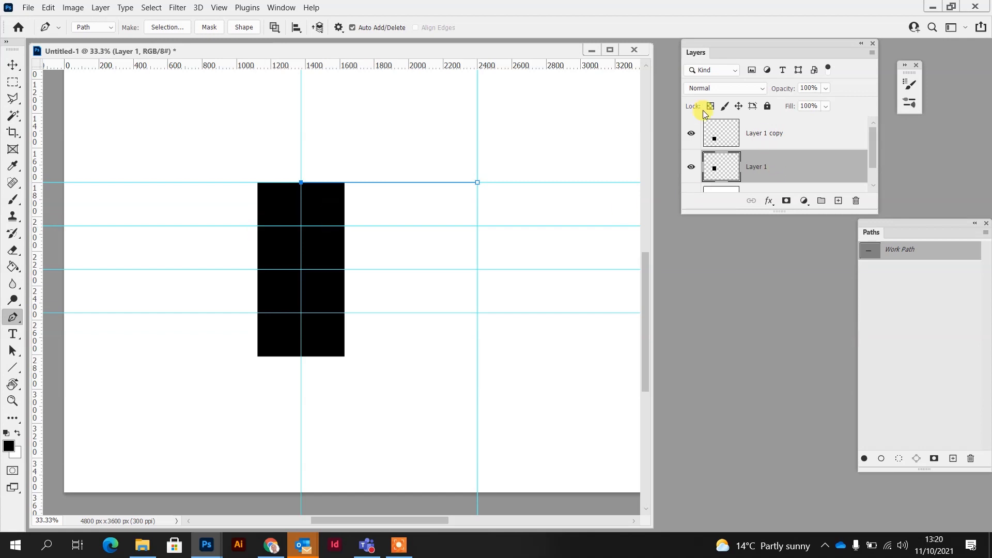
click(692, 134)
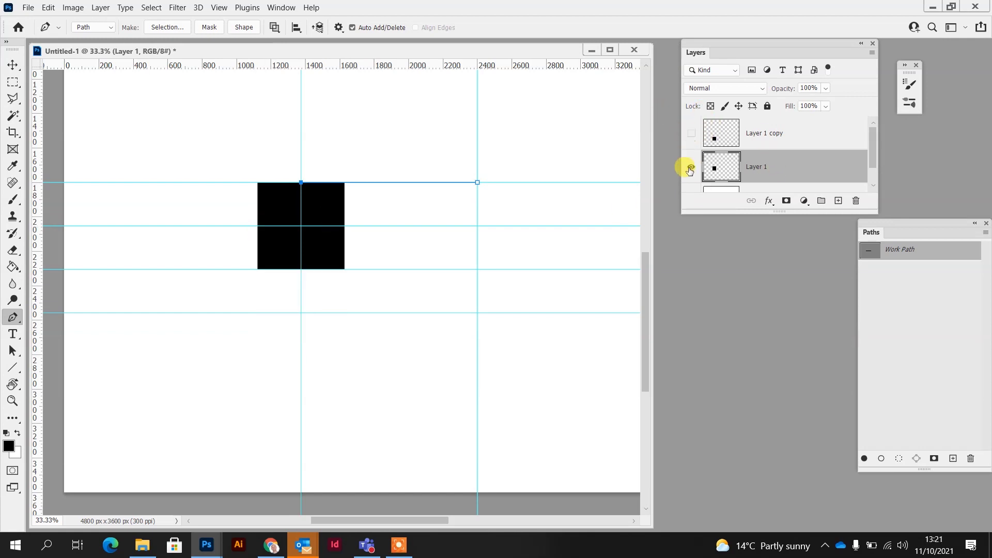
click(691, 167)
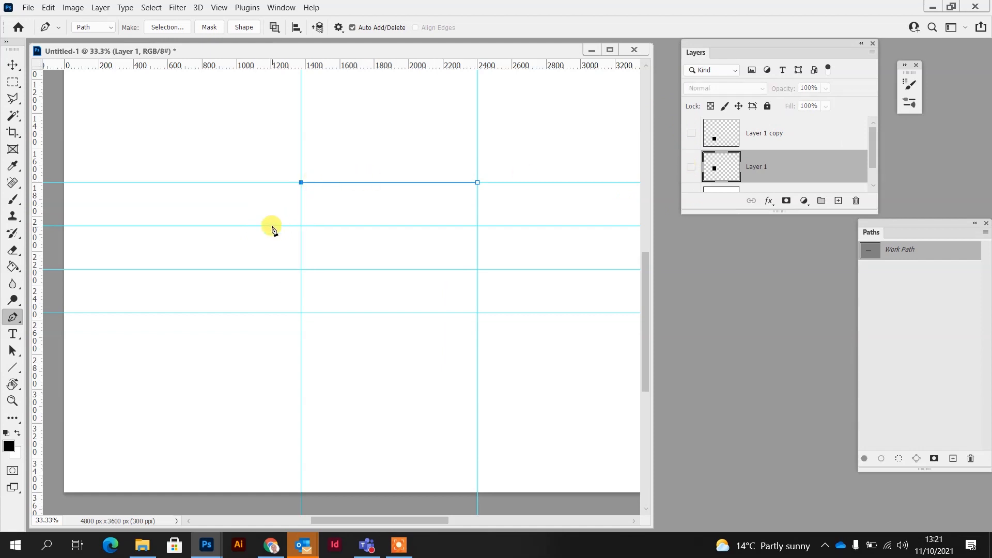
click(246, 226)
click(300, 269)
click(243, 313)
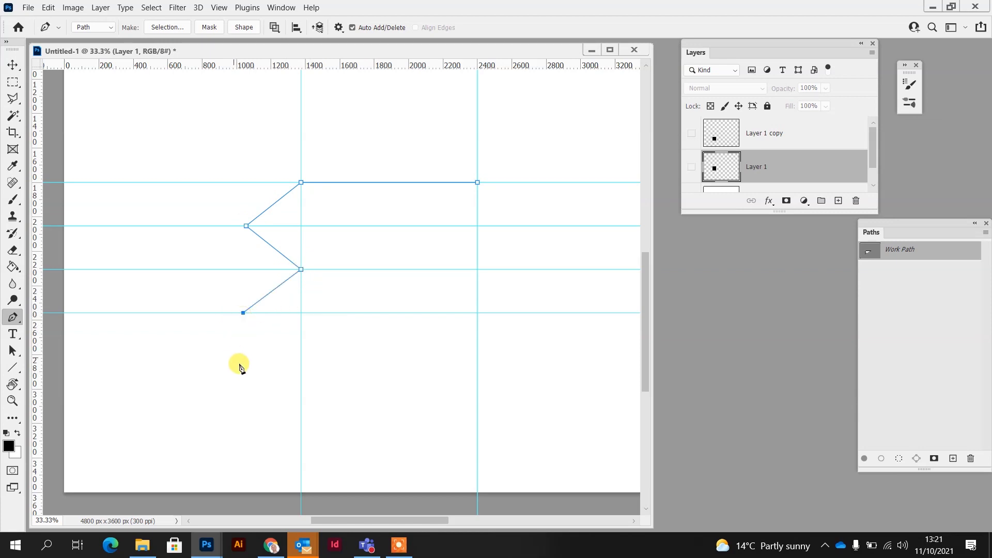
drag(244, 367, 419, 388)
mouse_move(345, 393)
mouse_down()
mouse_move(199, 381)
mouse_move(348, 388)
mouse_up()
drag(347, 386, 350, 385)
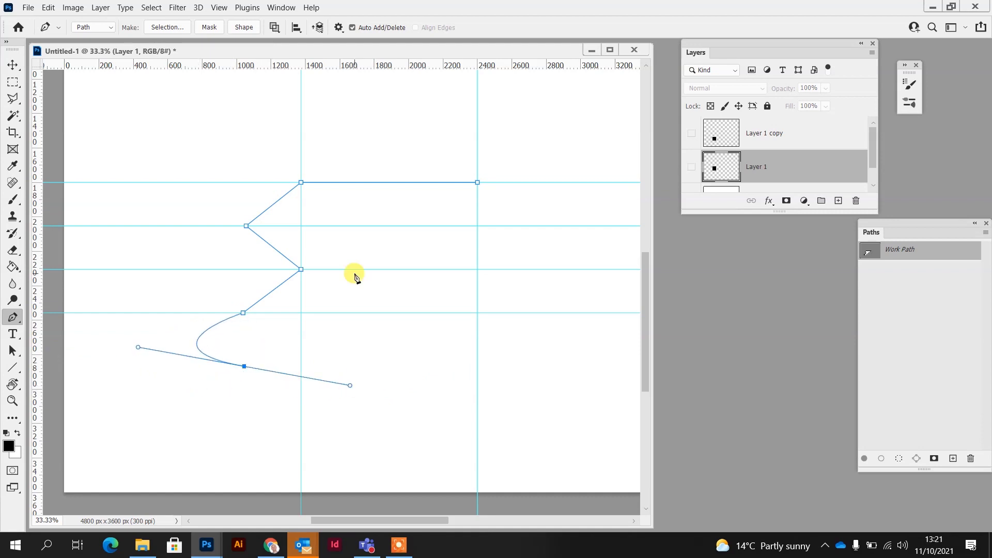
key(ctrl+z)
key(ctrl+z)
key(ctrl+z)
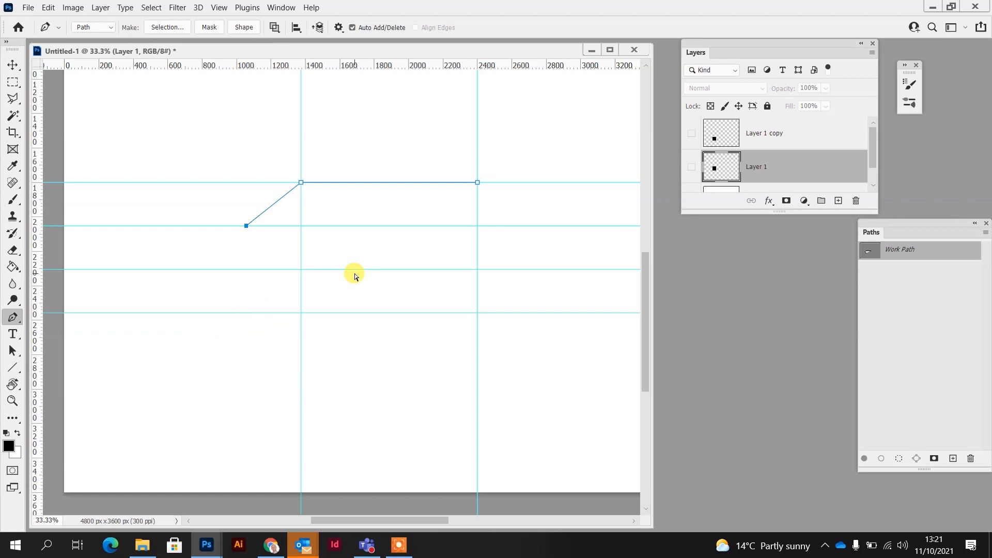
key(ctrl+z)
click(691, 133)
click(692, 167)
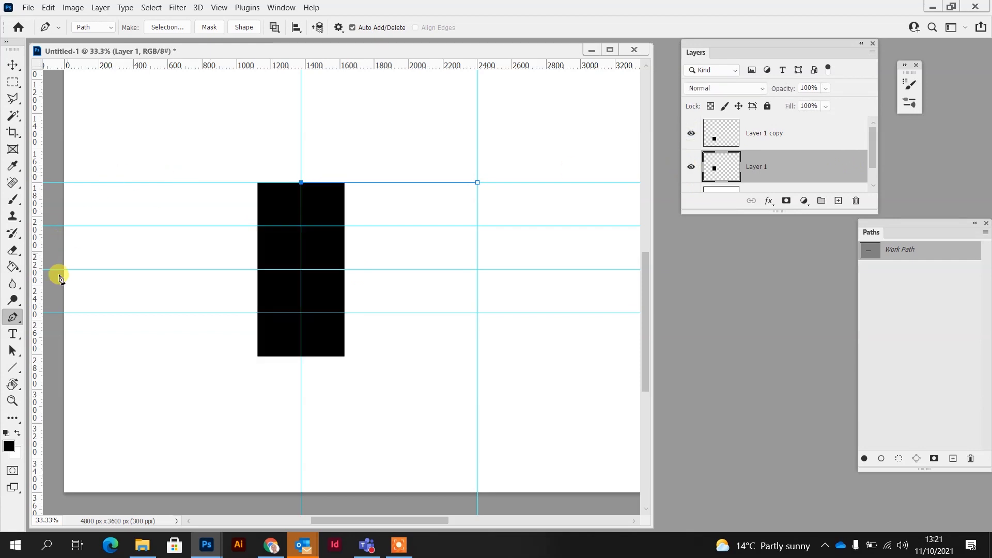
Add vertical guides along the squares' left and right edges and a horizontal guide along the lower square's bottom edge.
drag(39, 282, 257, 290)
drag(36, 265, 344, 274)
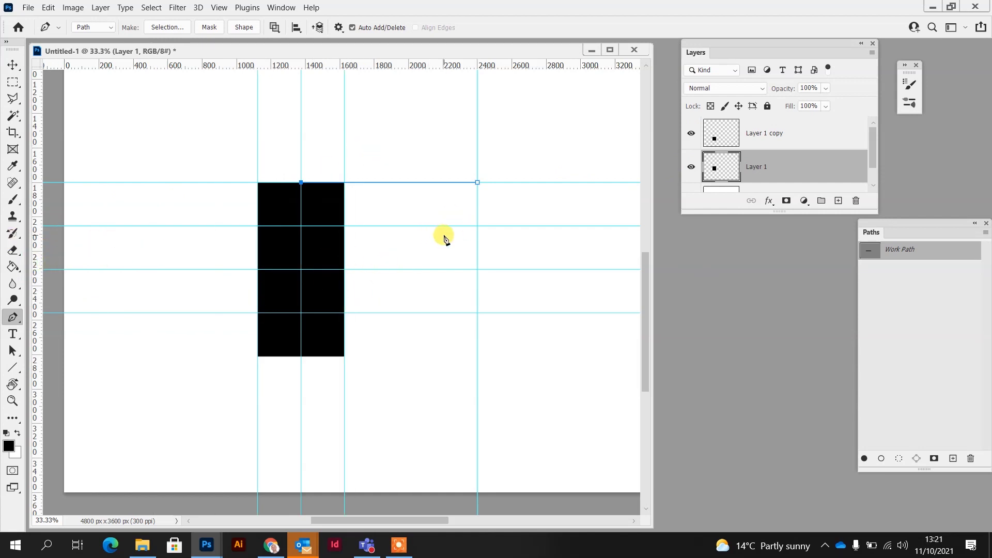
key(alt+bracketright)
drag(339, 67, 353, 357)
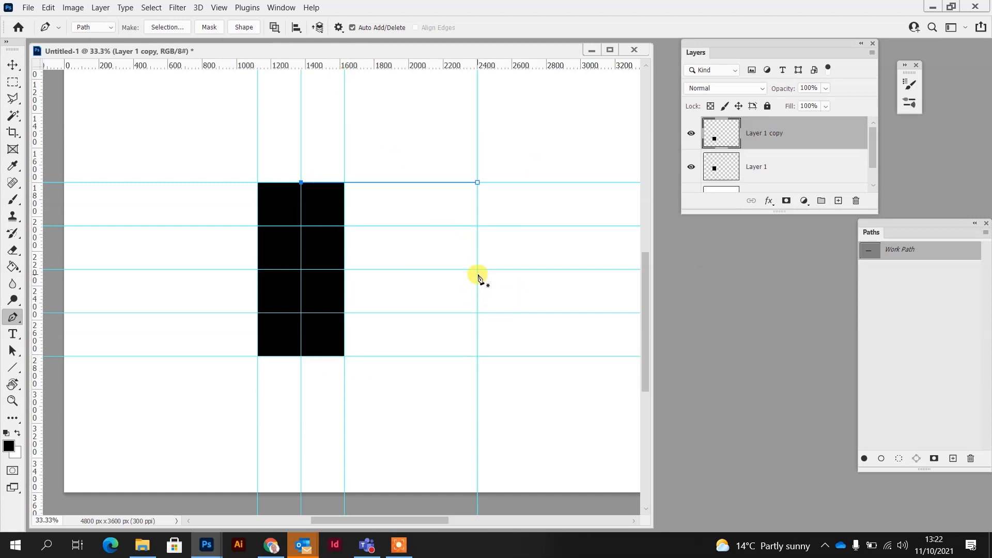
Hide both square layers and extend the path as a half-round curve through the leftmost guide, ending on the vertical centre guide at the squares' shared edge.
click(691, 133)
click(691, 166)
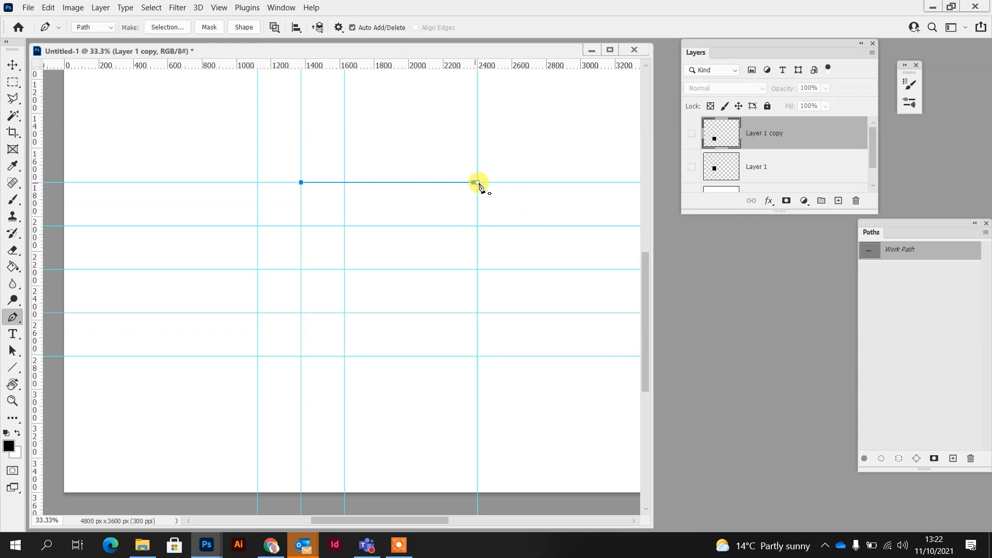
click(301, 183)
click(257, 226)
key(ctrl+z)
drag(258, 226, 258, 271)
drag(258, 271, 258, 270)
click(301, 269)
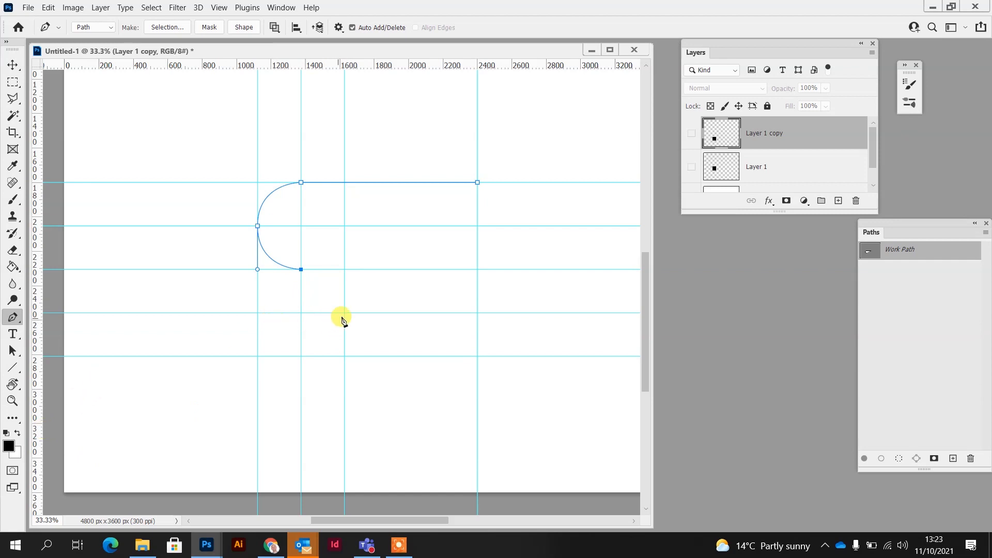
Curve the path around the lower square's right edge to its bottom centre, add a leftward straight segment to about 360 px, and hide the guides.
drag(344, 312, 344, 357)
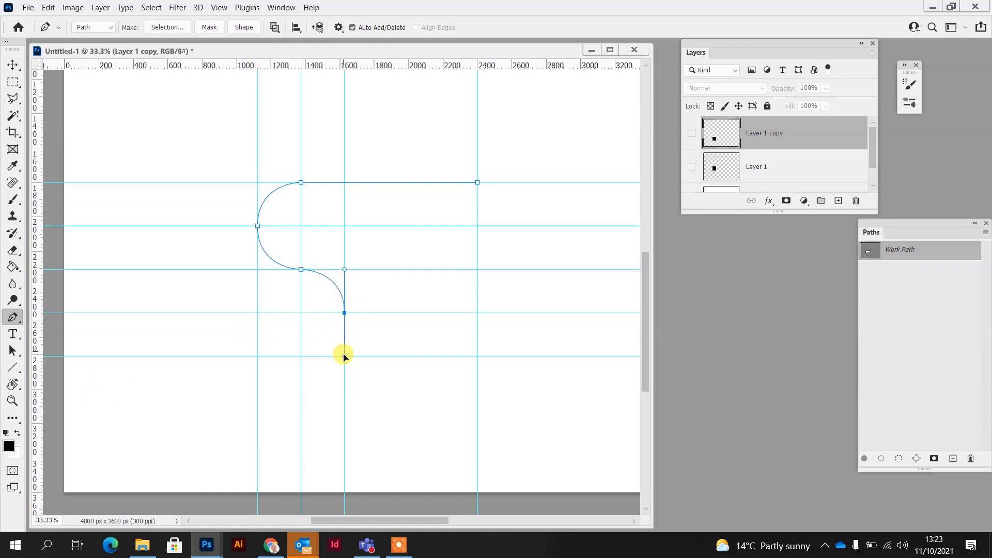
click(301, 357)
click(127, 357)
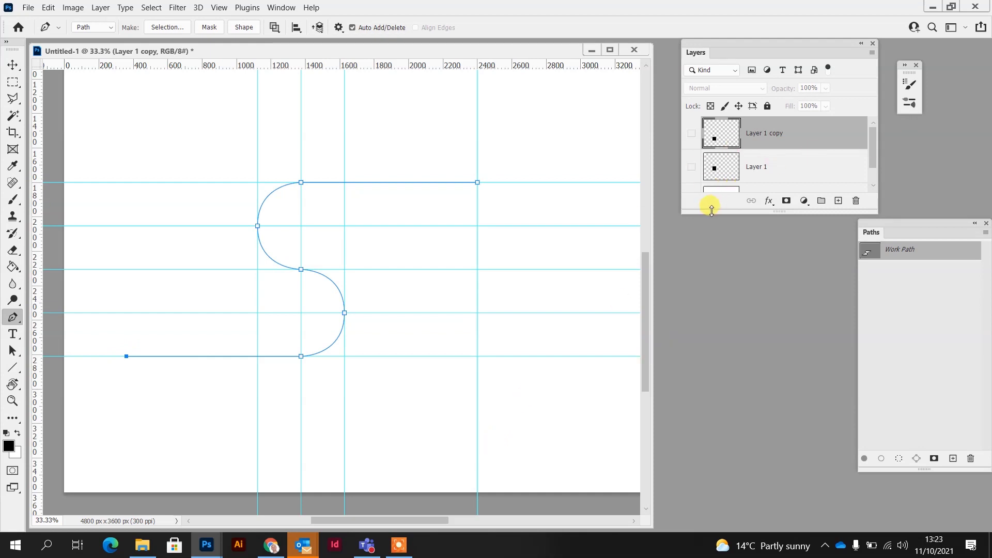
key(ctrl+semicolon)
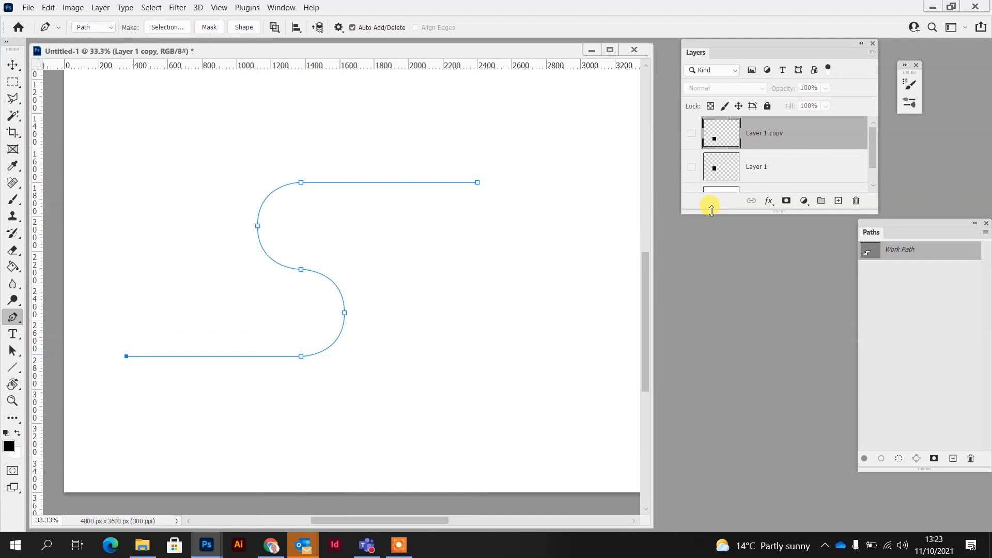
Delete both square layers, keeping the work path and the Background layer.
click(928, 291)
click(879, 256)
drag(780, 209, 770, 381)
shift+click(787, 171)
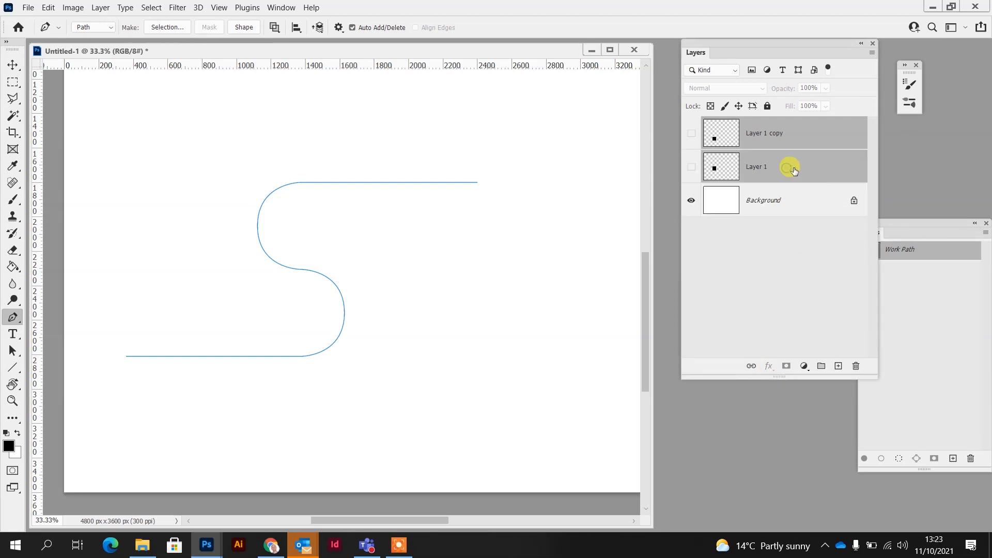
drag(815, 133, 856, 365)
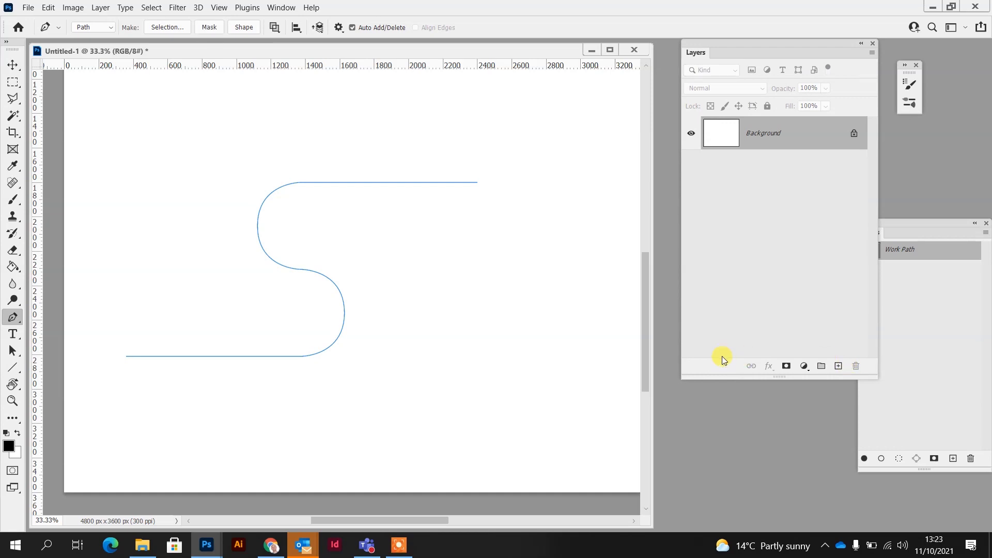
Add a new empty layer above the Background and set up the Brush tool with a 20 px tip.
click(833, 366)
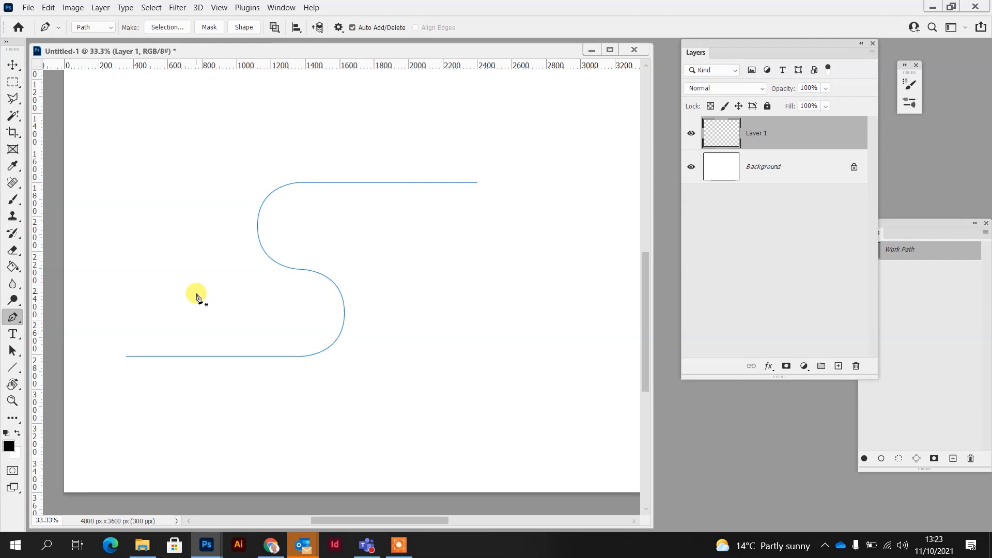
key(b)
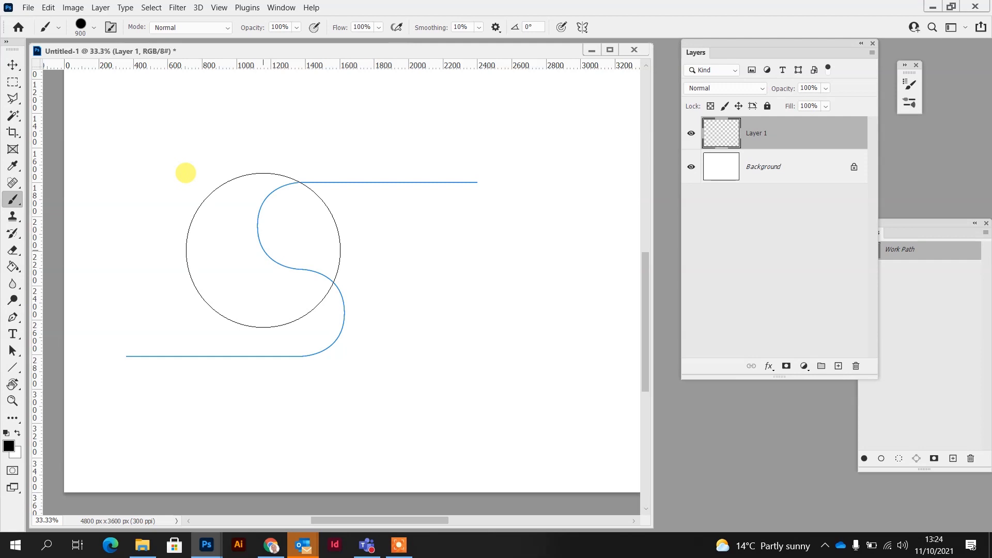
key(bracketleft)
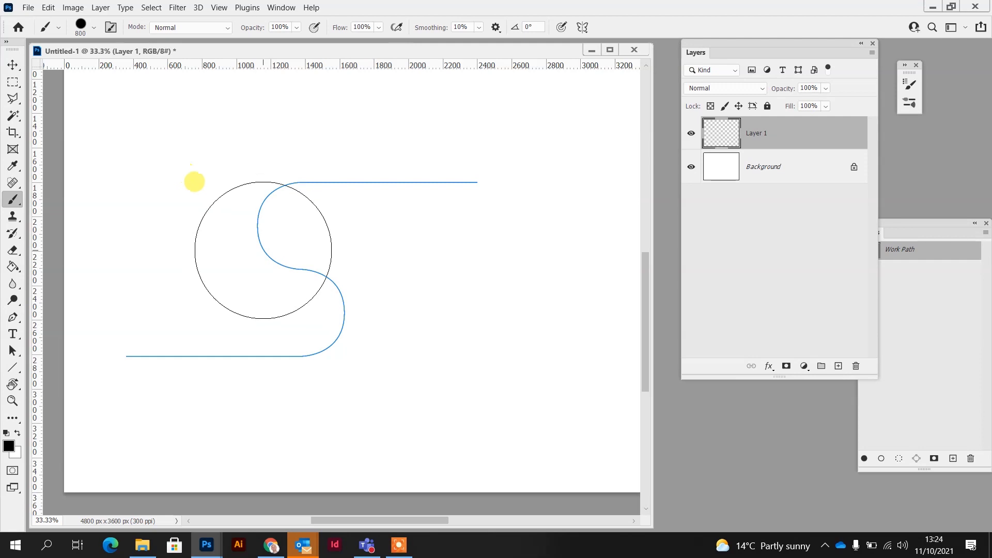
key(bracketleft)
key(bracketleft)
key(bracketleft)
key(bracketleft)
key(bracketleft)
key(bracketleft)
key(bracketleft)
key(bracketleft)
key(bracketleft)
key(bracketleft)
key(bracketleft)
key(bracketleft)
key(bracketleft)
key(bracketleft)
key(bracketleft)
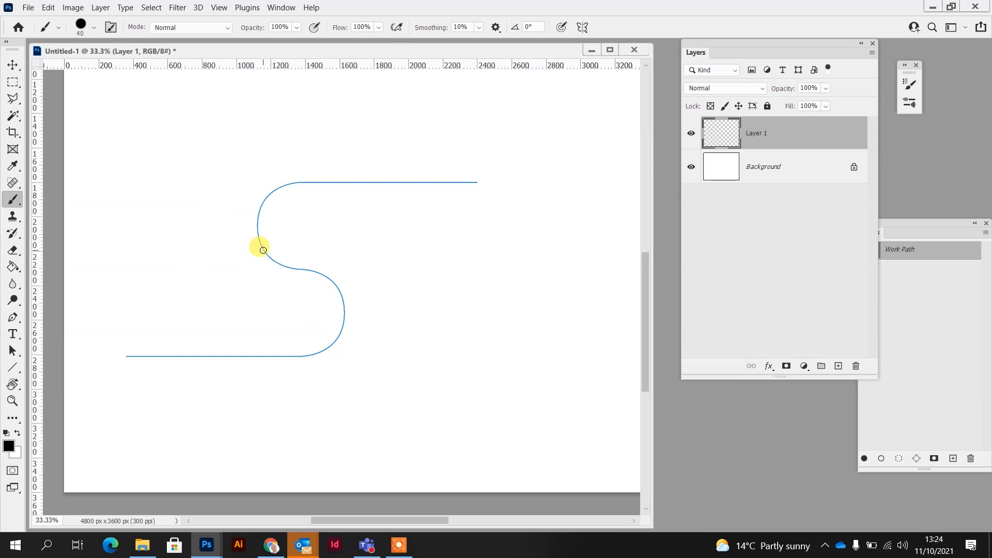
key(bracketleft)
Open the Brush Settings beside the path list and set the brush spacing to 1%.
drag(793, 45, 755, 46)
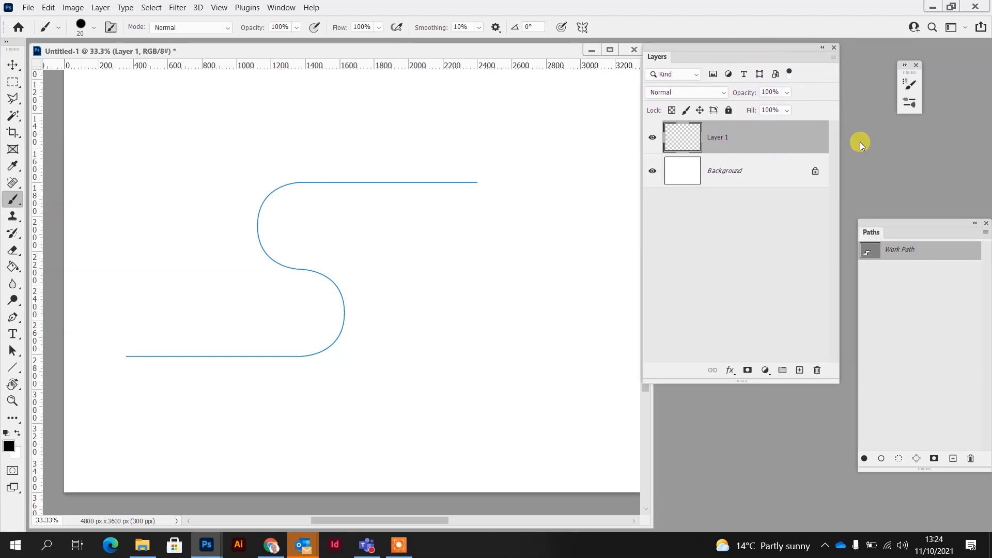
drag(903, 222, 552, 202)
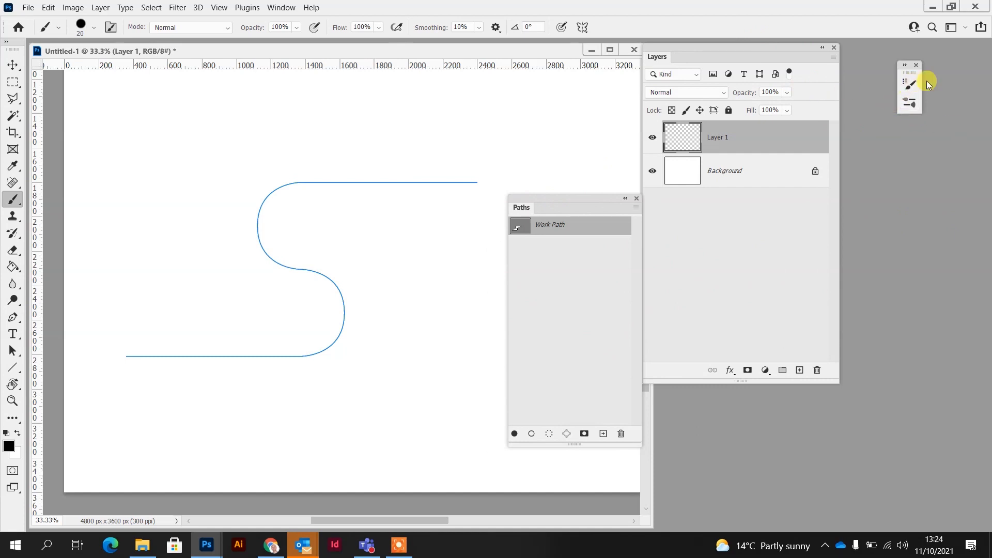
click(905, 68)
mouse_move(962, 71)
mouse_down()
mouse_move(646, 58)
mouse_move(793, 107)
mouse_move(777, 102)
mouse_up()
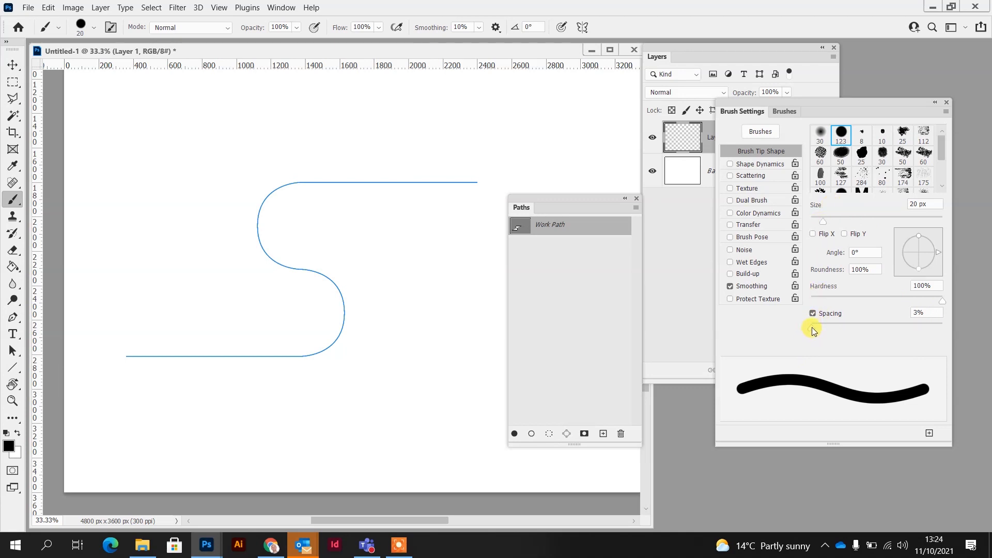
drag(815, 327, 821, 329)
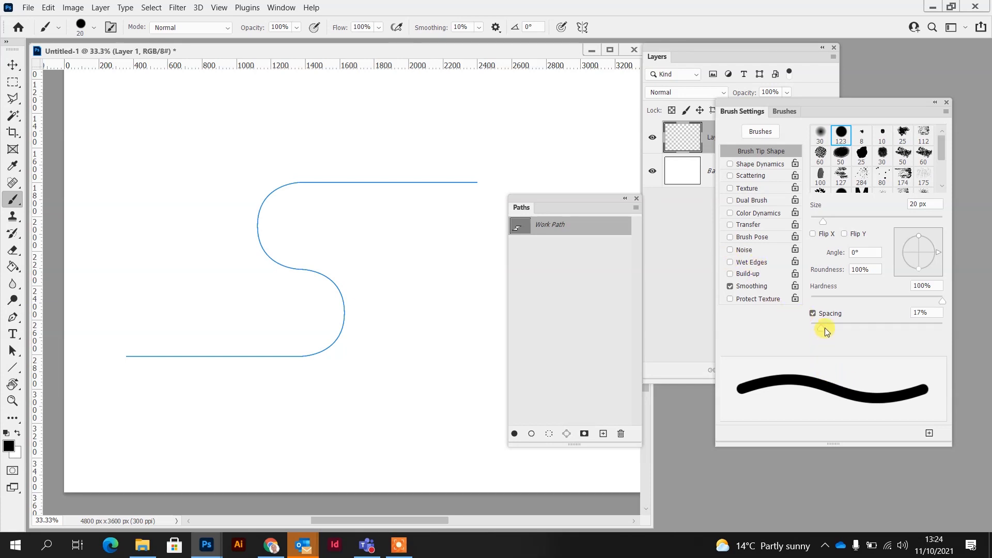
drag(821, 328, 805, 328)
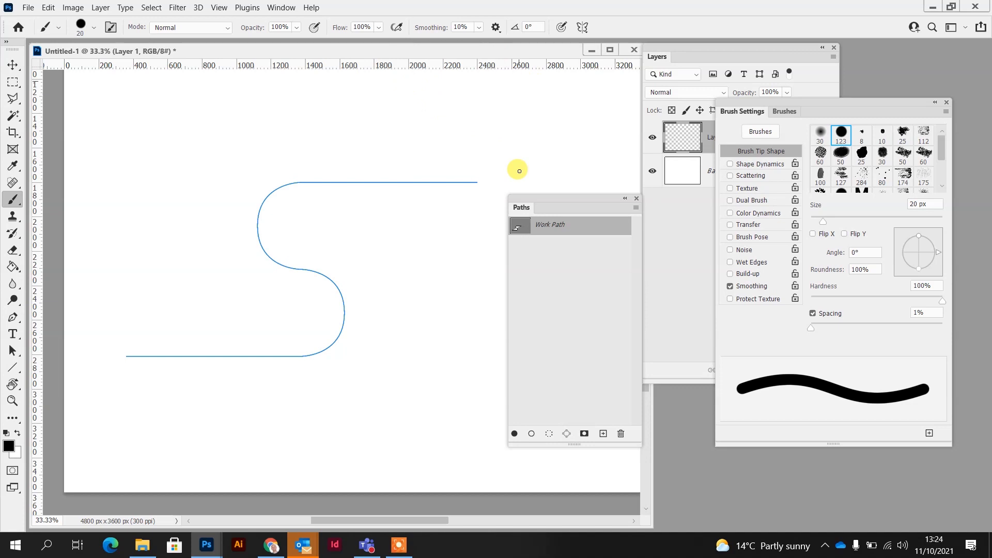
Stroke the S-shaped work path with the black brush on the new layer and deselect the path.
click(531, 434)
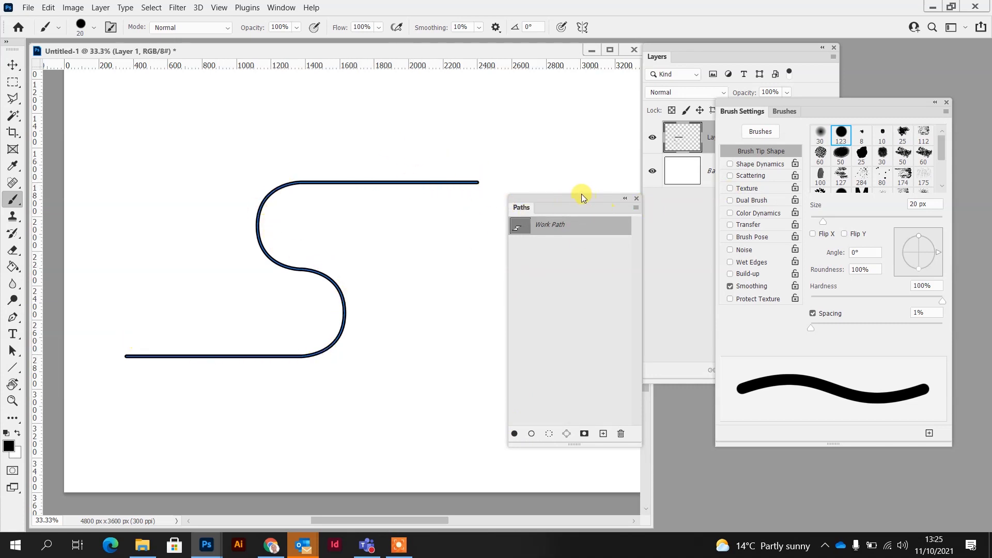
click(573, 264)
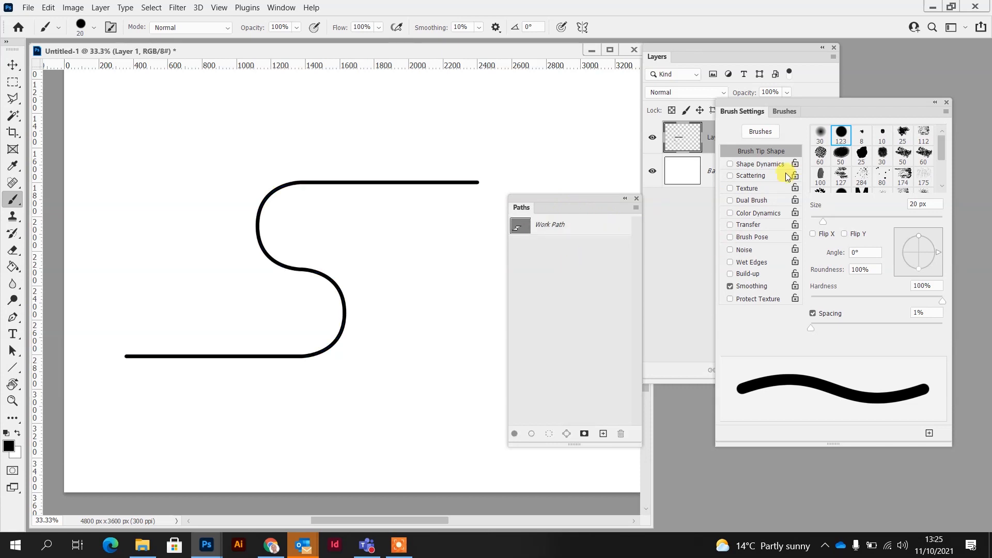
Collapse the Paths and Brush Settings panels and place them clear of the drawing and the layer list.
click(626, 200)
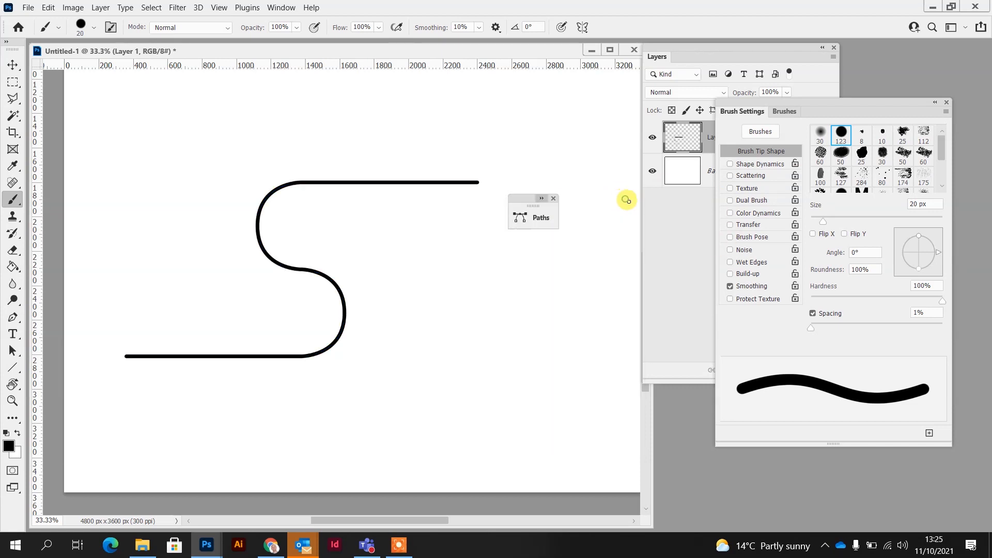
drag(798, 102, 832, 148)
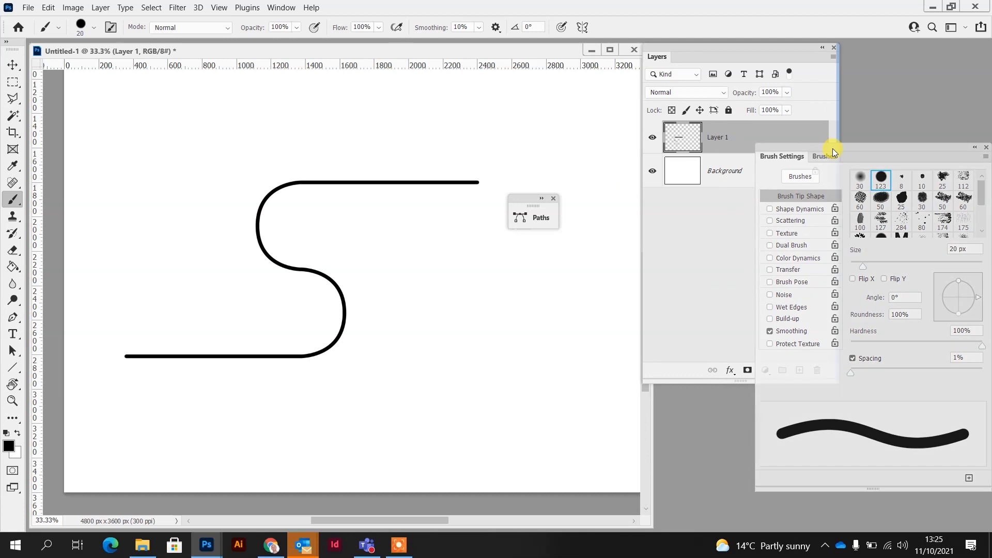
click(975, 149)
mouse_move(516, 204)
mouse_down()
mouse_move(769, 230)
mouse_move(891, 160)
mouse_up()
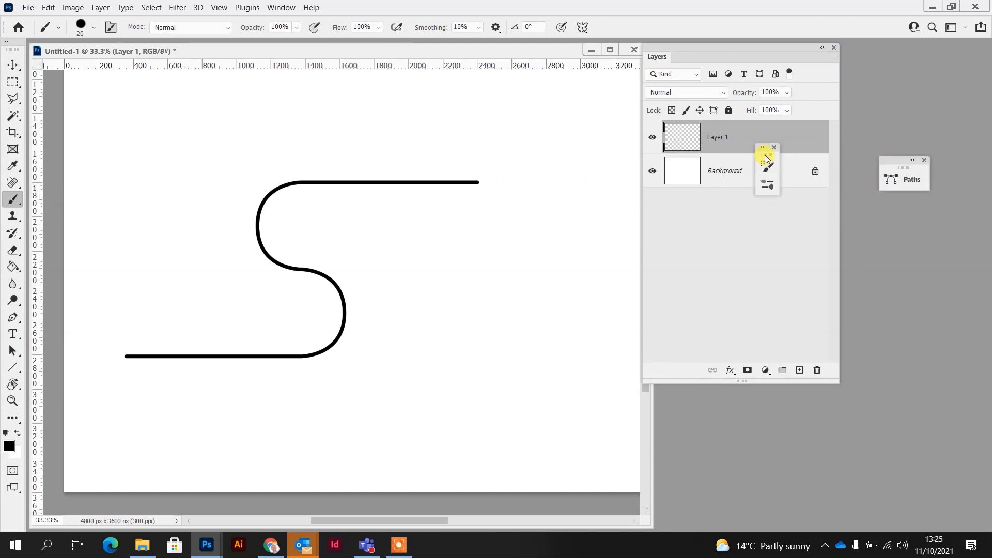
drag(765, 154, 903, 238)
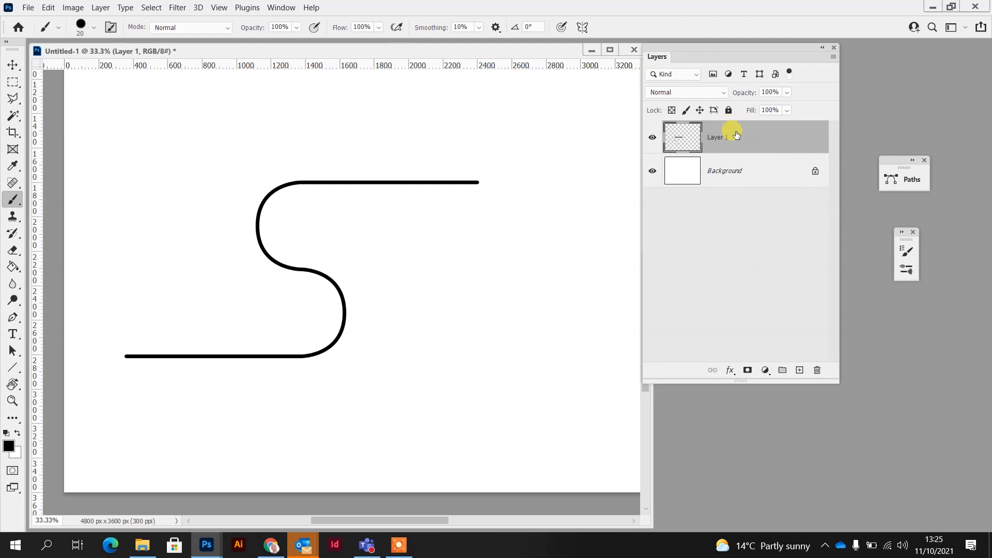
Duplicate the stroked line's layer and move the copy straight below the original by about a third of the S-shape's height.
right_click(774, 135)
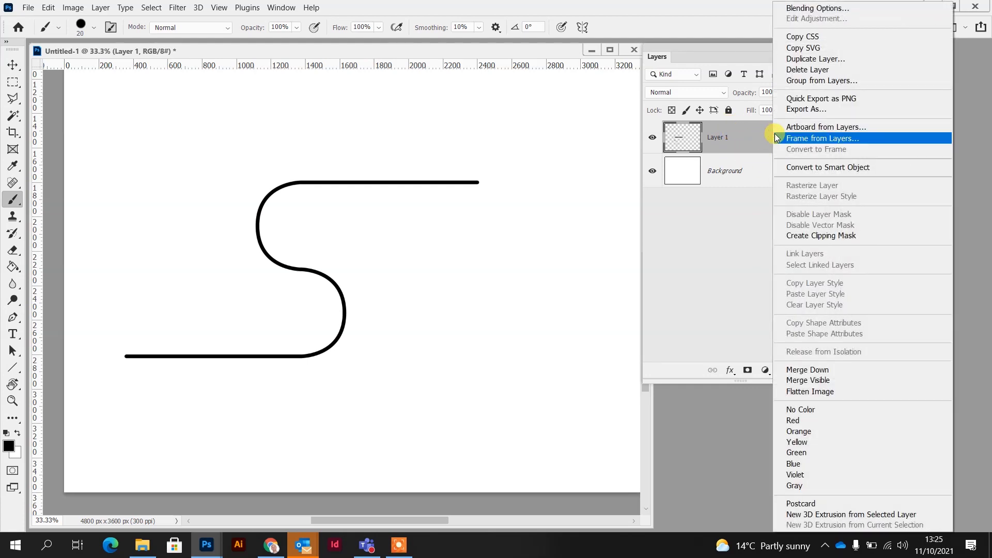
click(814, 58)
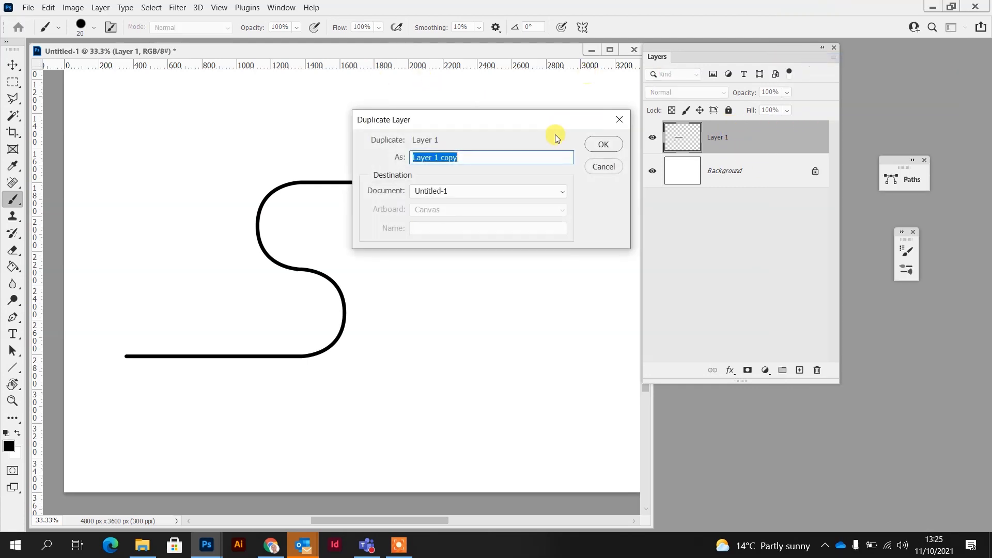
click(601, 144)
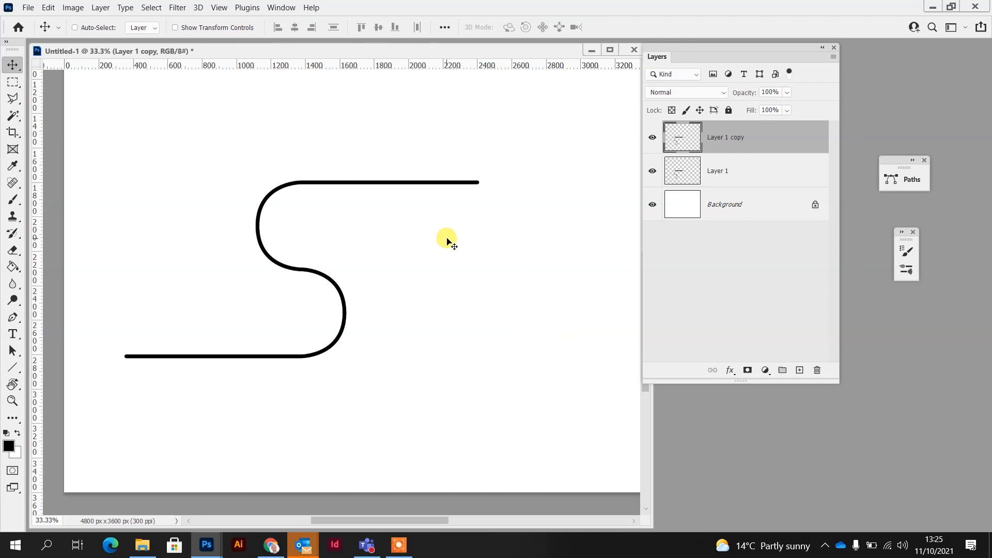
drag(399, 201, 394, 278)
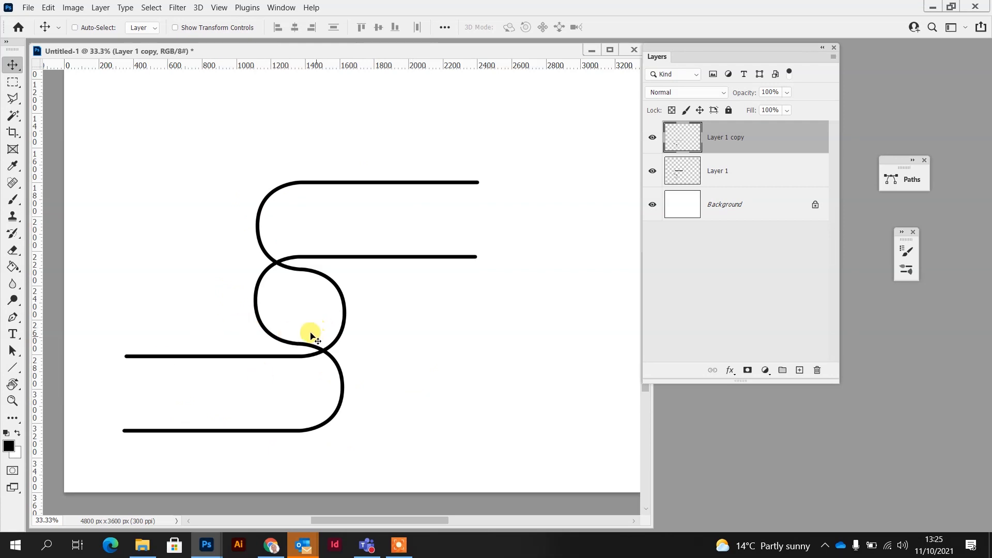
mouse_move(317, 306)
mouse_down()
mouse_move(317, 320)
mouse_move(320, 271)
mouse_move(321, 288)
mouse_up()
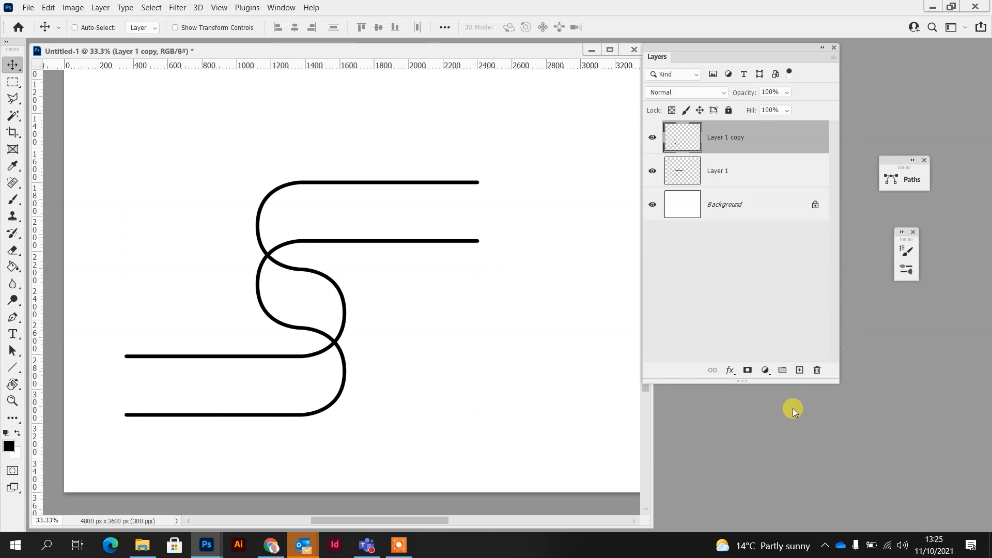
Add a new layer on top, save the S-shaped work path as Path 1 and deselect it.
click(800, 371)
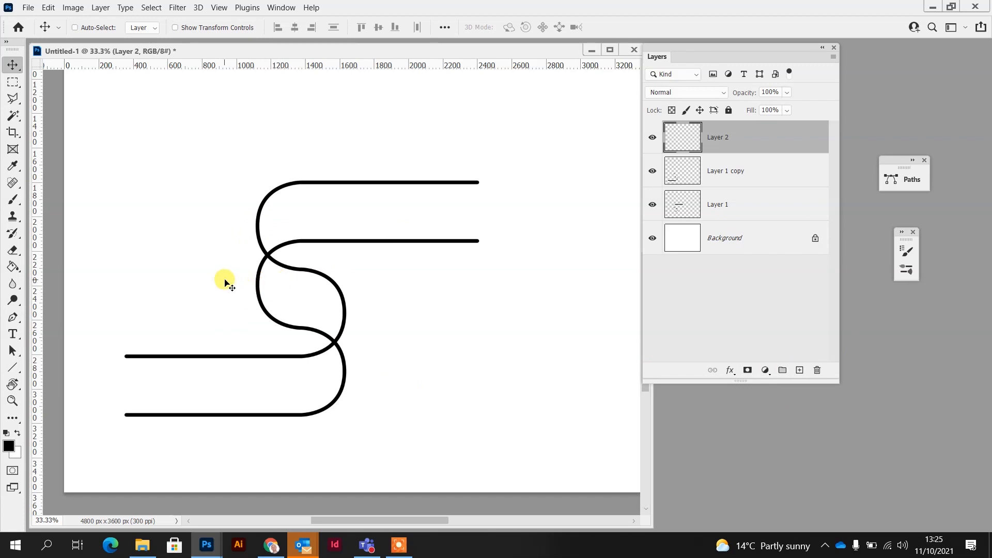
key(p)
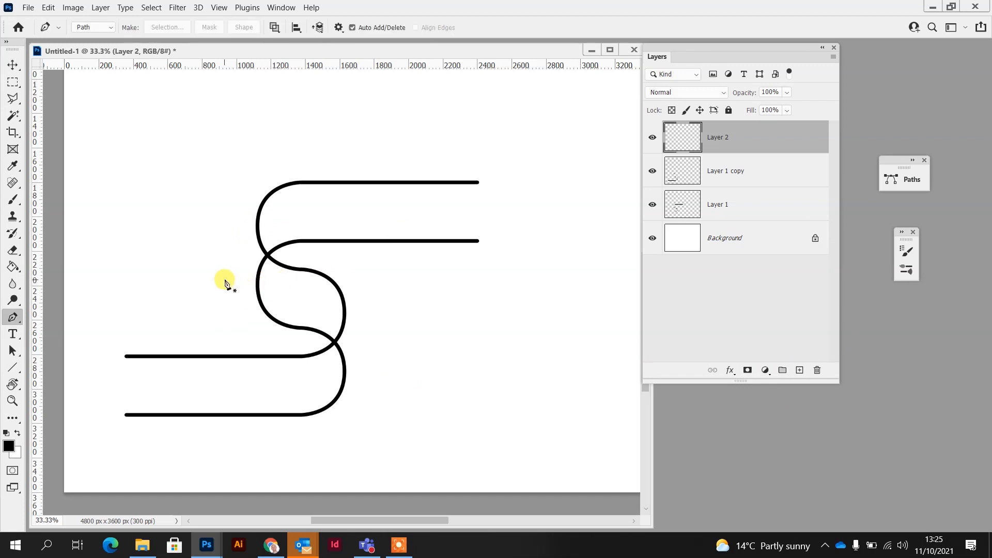
click(903, 194)
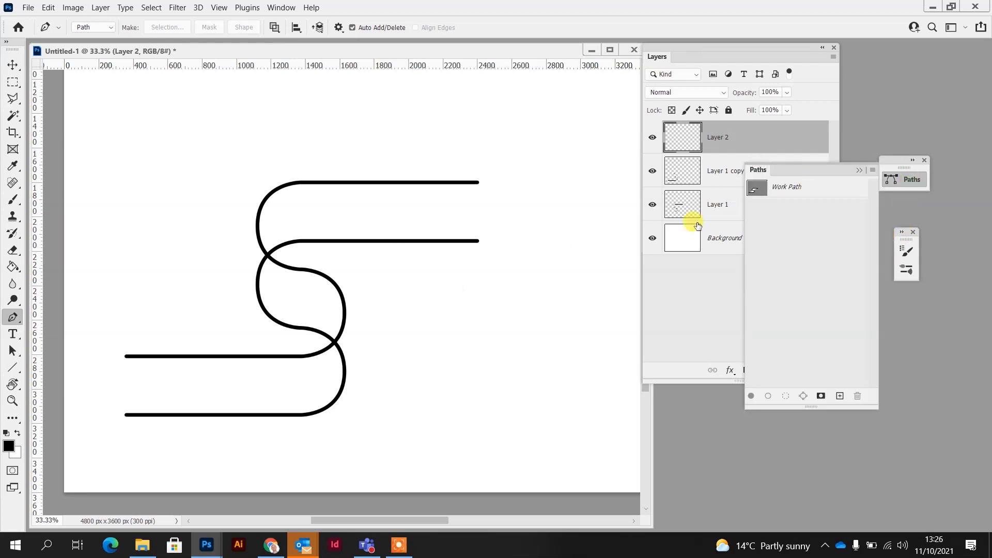
click(793, 191)
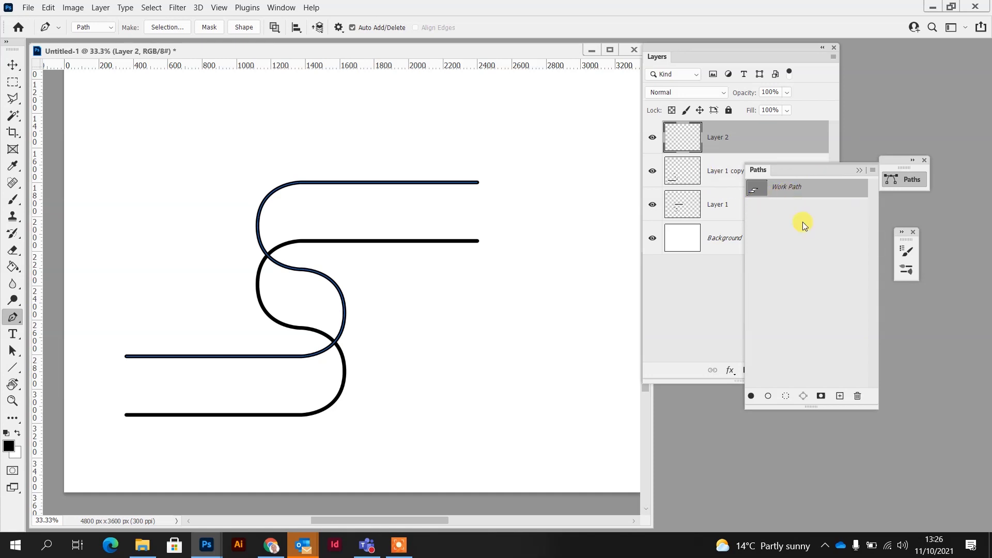
double_click(810, 190)
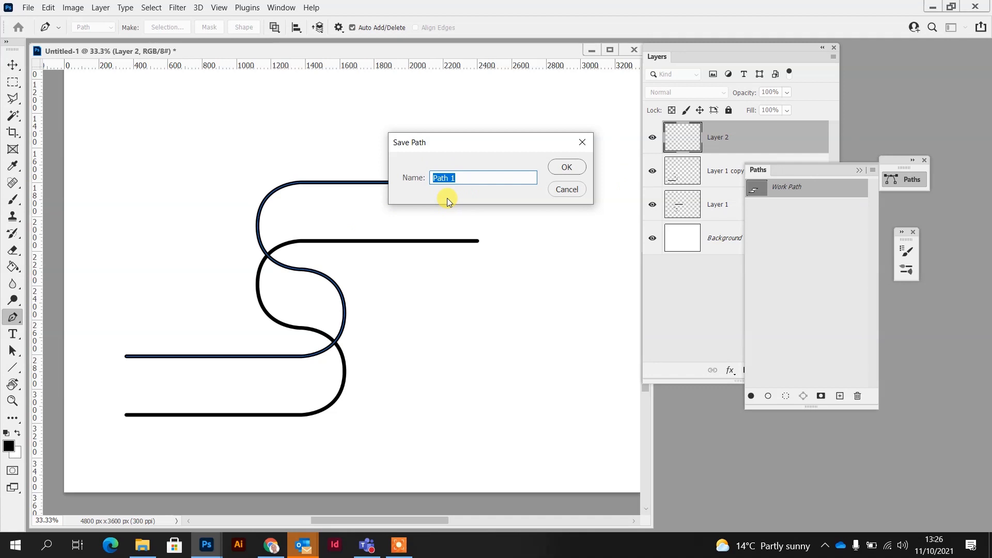
click(567, 167)
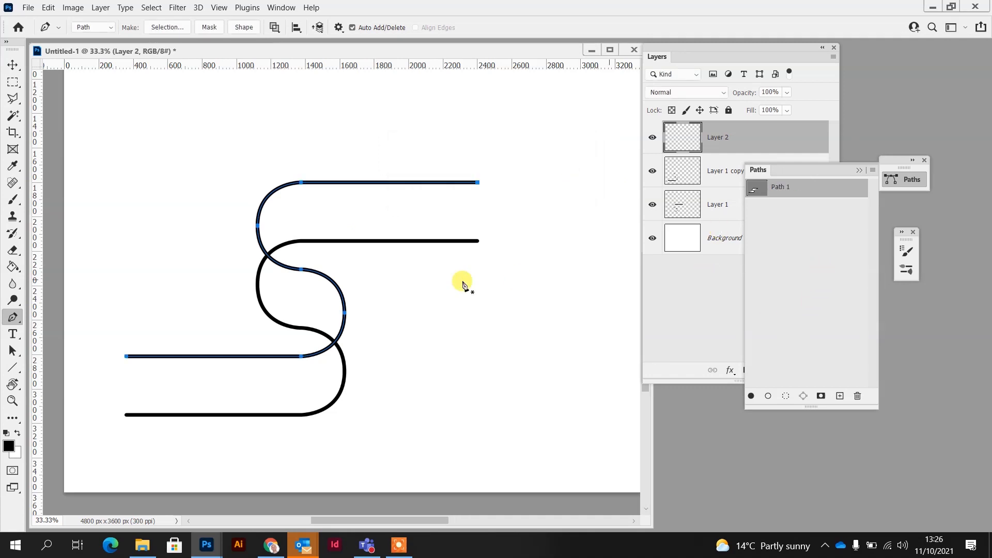
click(775, 274)
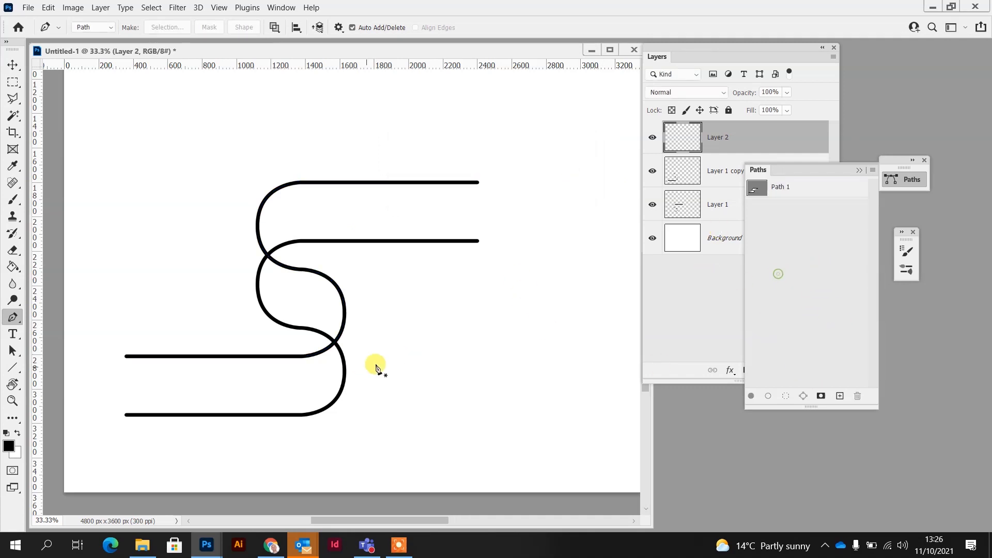
Draw a straight vertical Pen path joining the leftmost points of the upper bends of the two S-shaped lines.
click(469, 282)
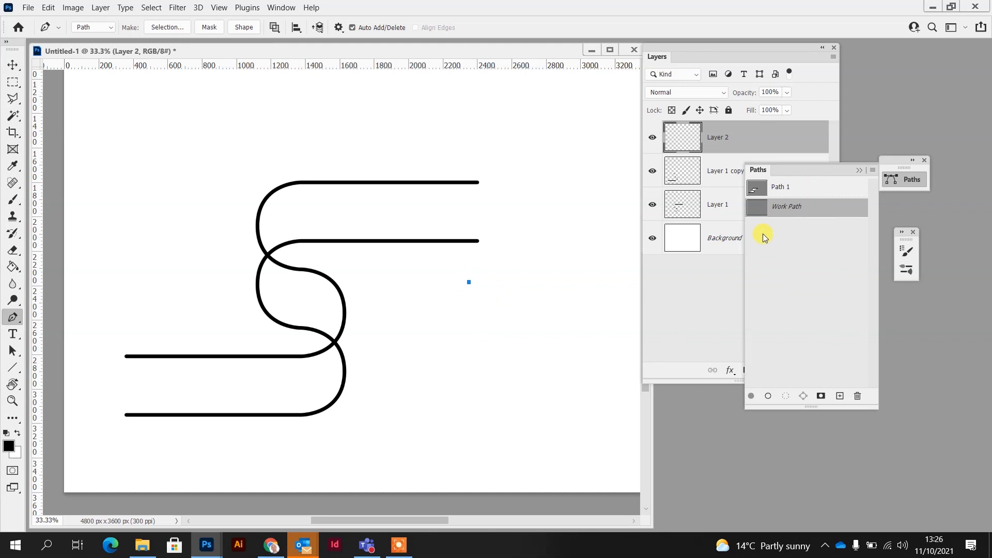
key(ctrl+z)
ctrl+click(261, 252)
ctrl+click(261, 253)
ctrl+click(260, 253)
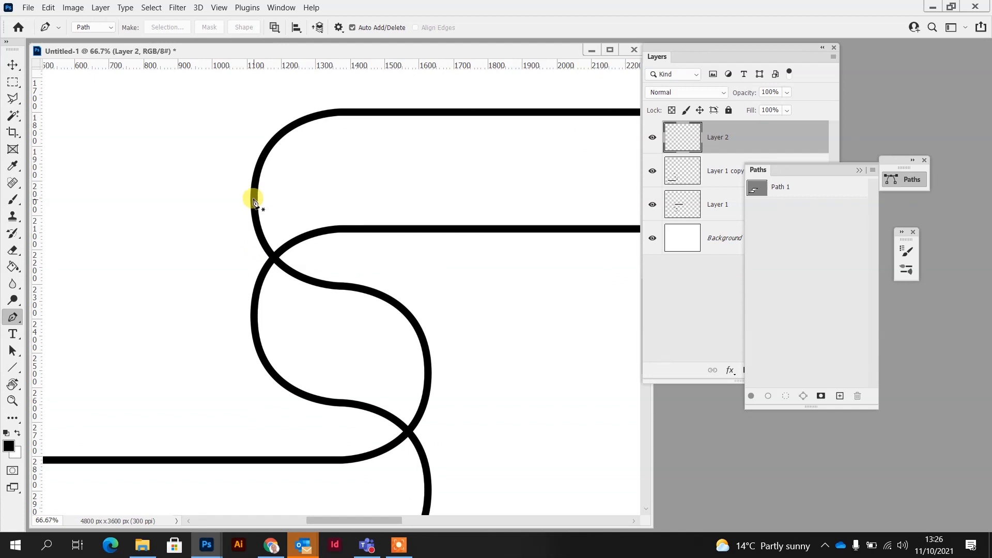
click(253, 199)
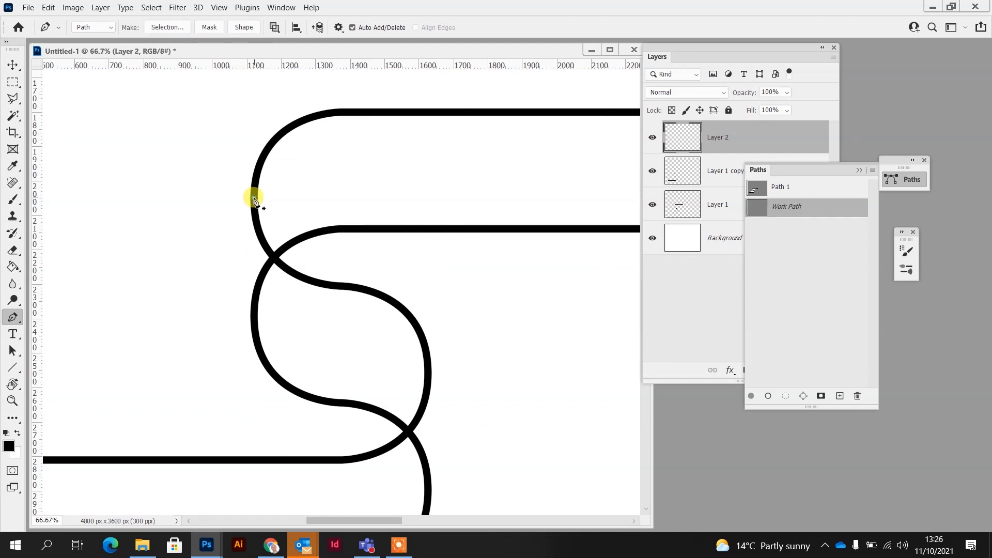
click(254, 324)
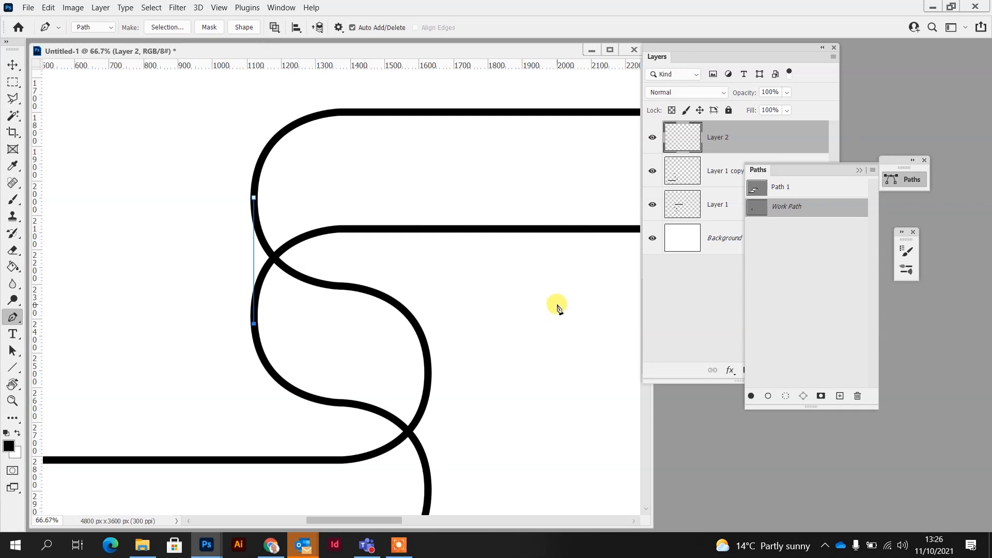
Stroke the vertical work path on Layer 2 with the 20 px black brush, keeping the Layers panel clear of the path list.
key(b)
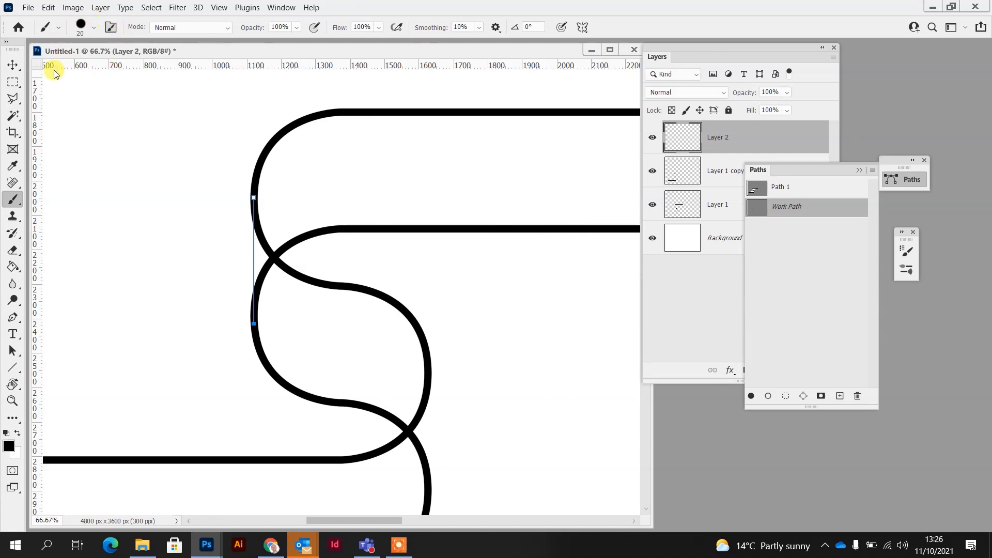
drag(749, 47, 679, 53)
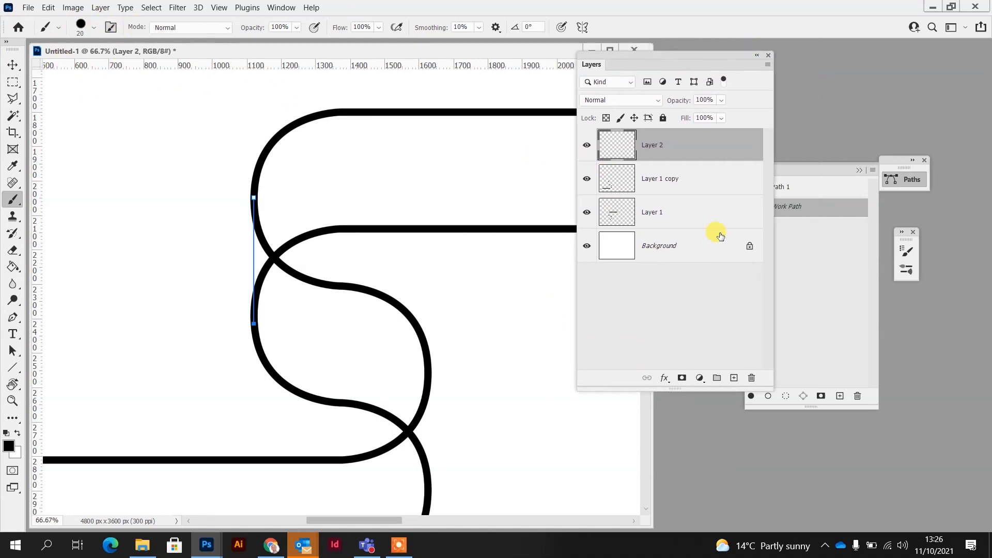
click(767, 398)
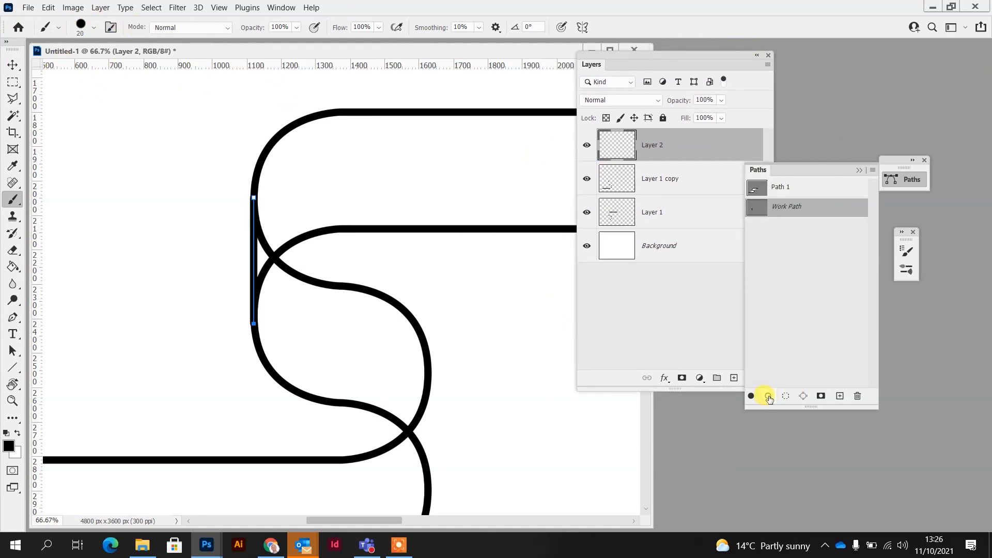
Duplicate Layer 2 and move the copied vertical line to connect the rightmost points of the two lower bends.
right_click(667, 152)
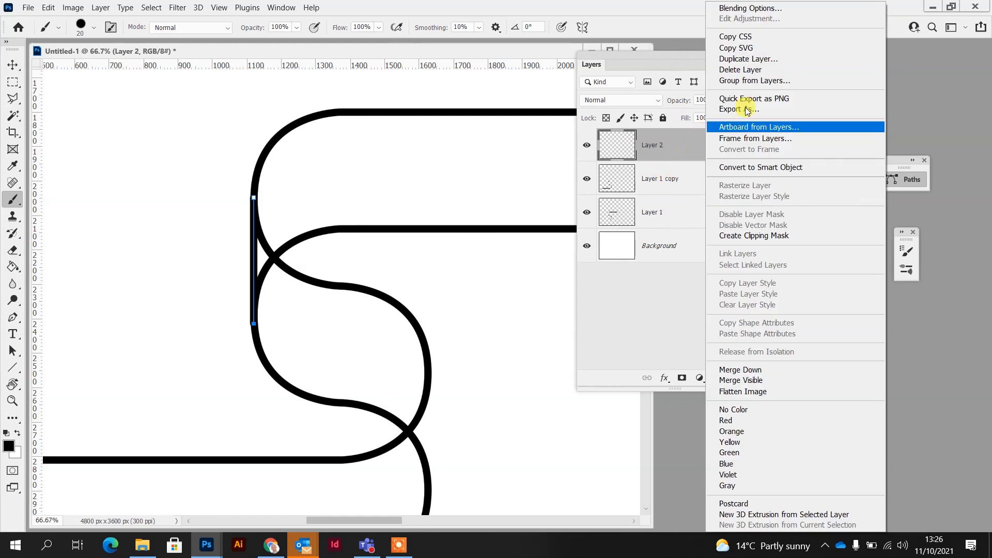
click(744, 59)
click(599, 146)
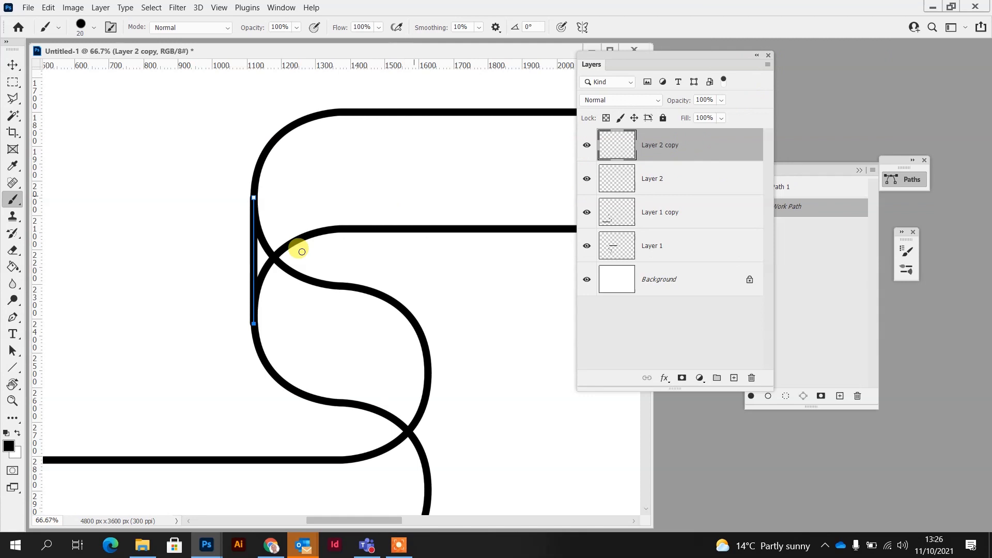
key(v)
mouse_move(253, 260)
mouse_down()
mouse_move(318, 287)
mouse_move(455, 393)
mouse_move(427, 443)
mouse_up()
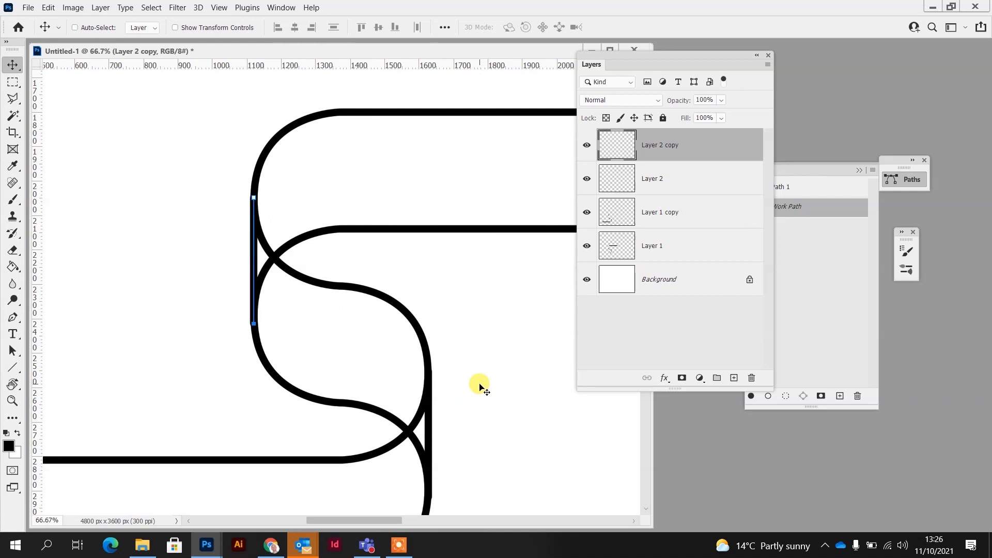
Nudge the copied vertical line horizontally until it lines up with the outer edges of both lower bends.
ctrl+click(396, 433)
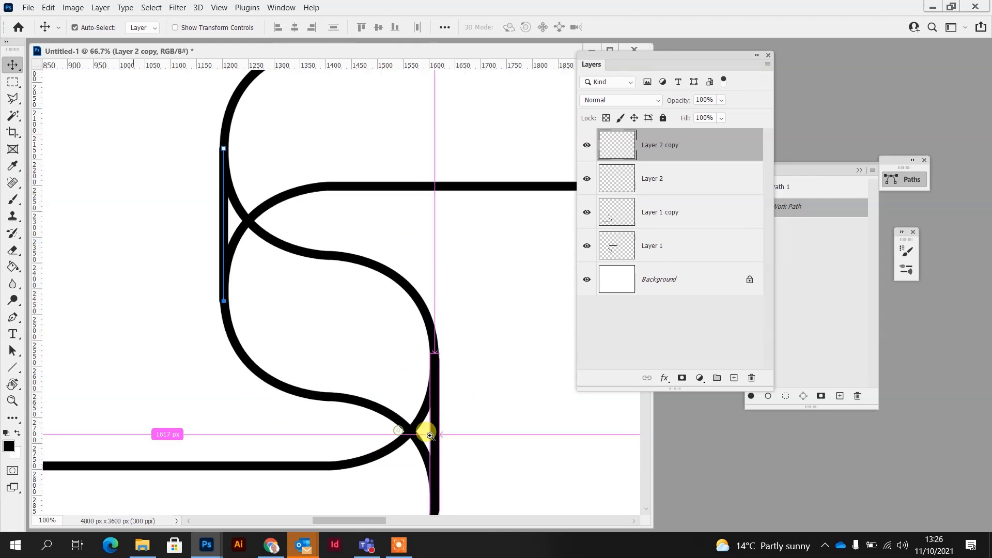
drag(476, 441, 437, 307)
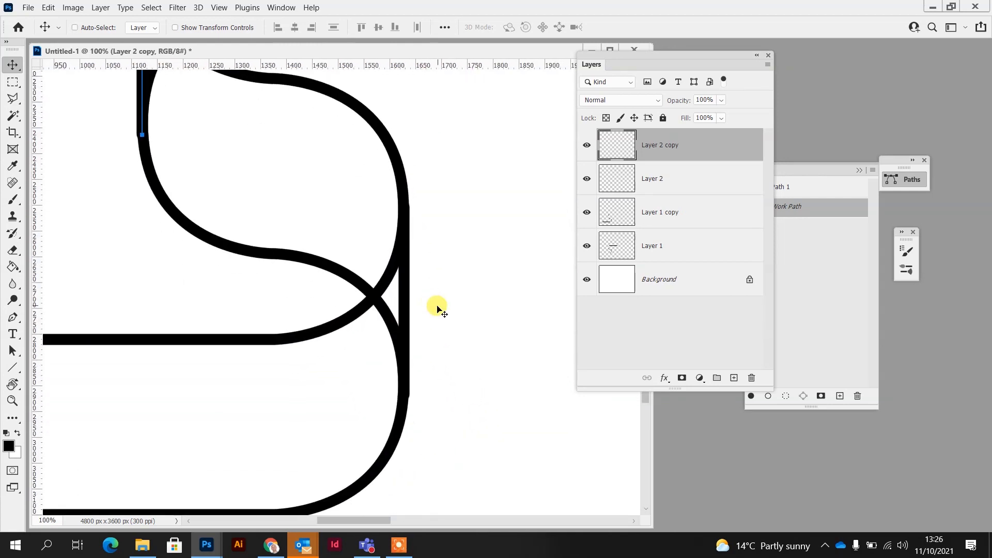
key(Left)
key(Left)
key(Left)
key(Left)
key(Left)
key(Left)
key(Left)
key(Left)
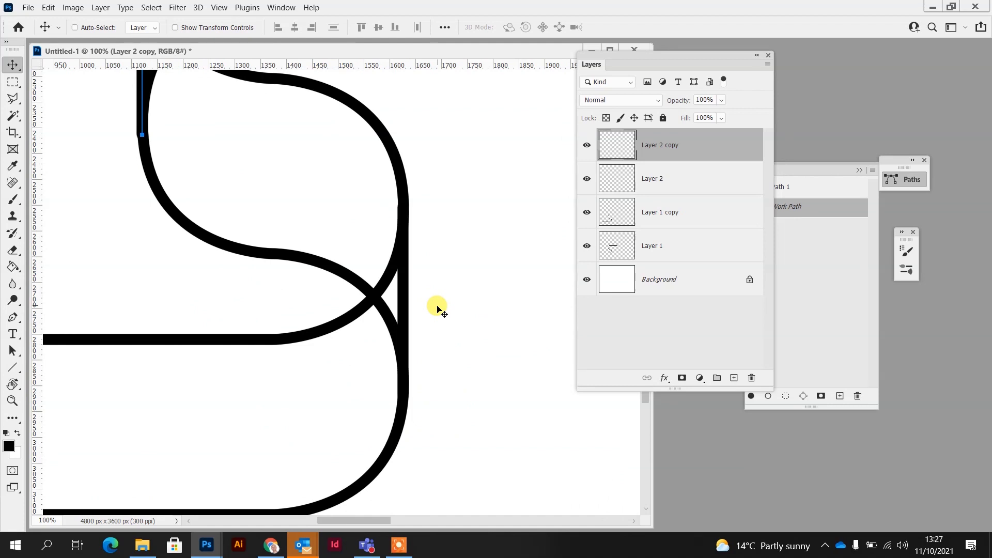
key(Right)
key(Right)
key(Right)
Select the standard Eraser with its brush hardness at 100% and deselect the vertical work path.
key(ctrl+0)
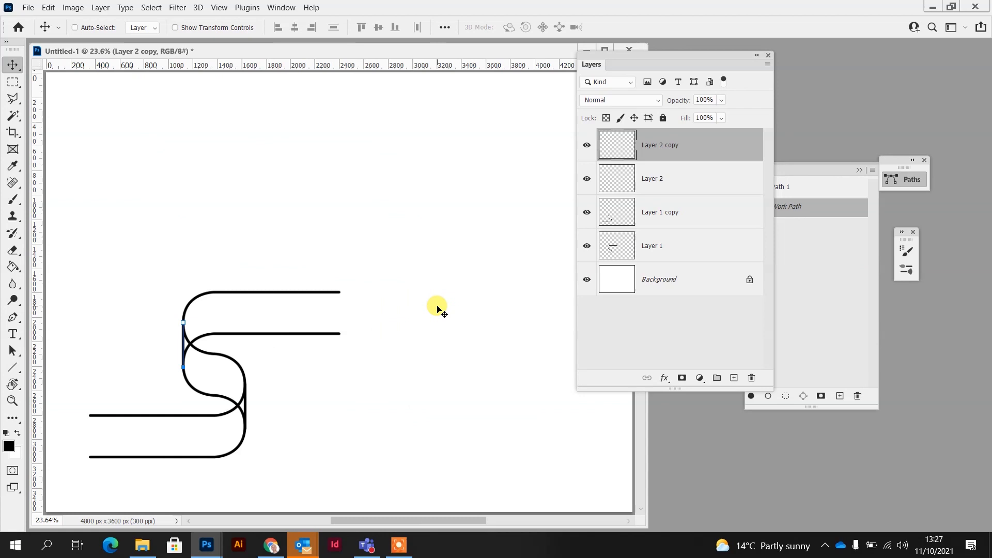
ctrl+click(204, 389)
ctrl+click(205, 389)
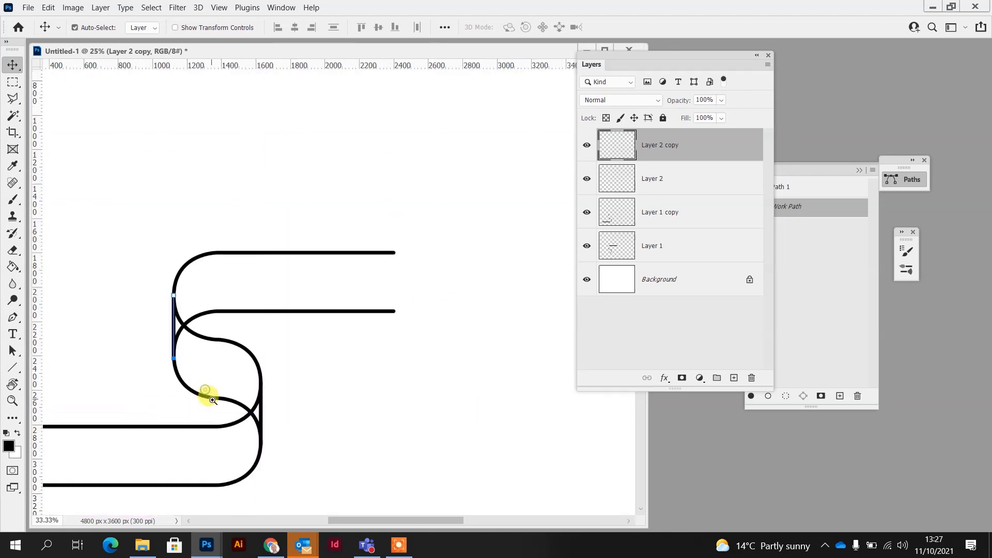
drag(233, 420, 388, 282)
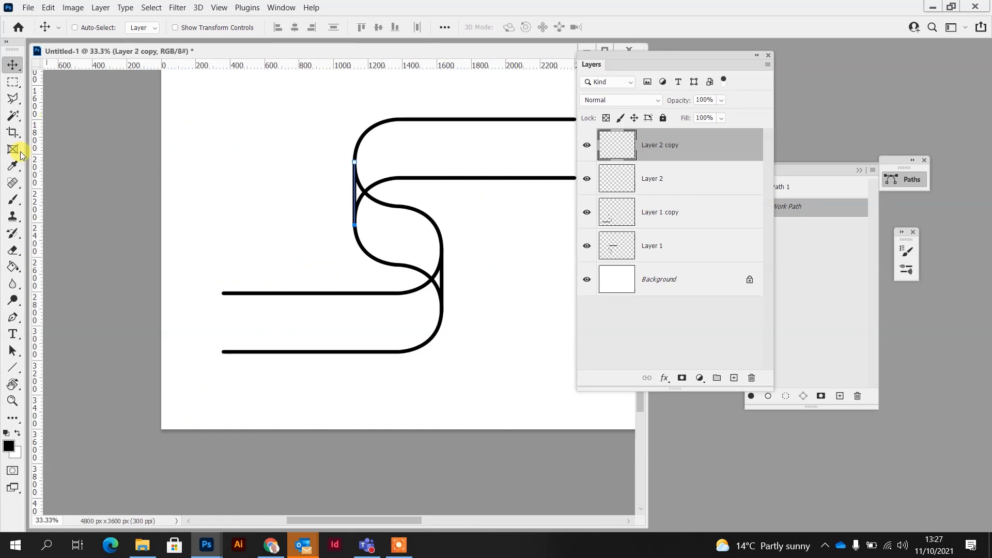
key(e)
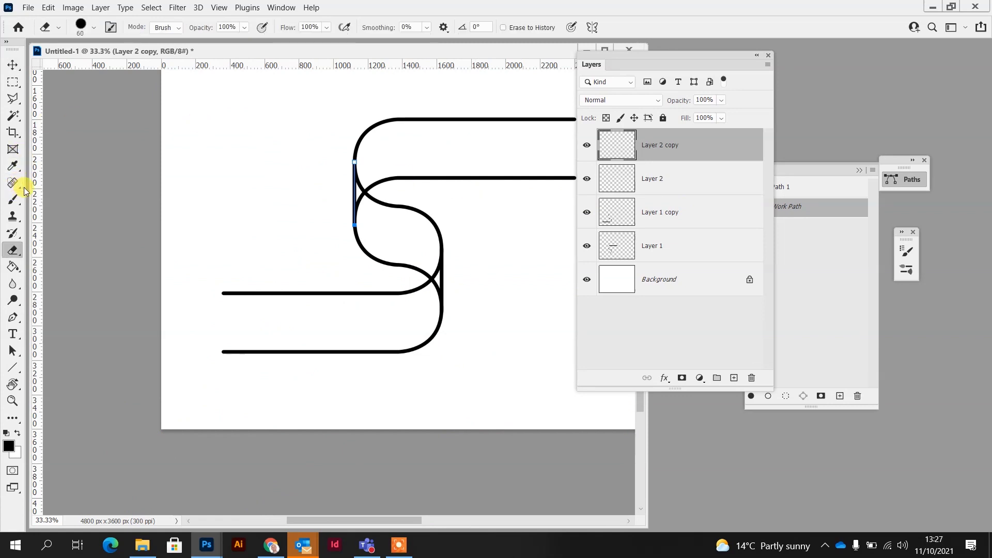
click(12, 250)
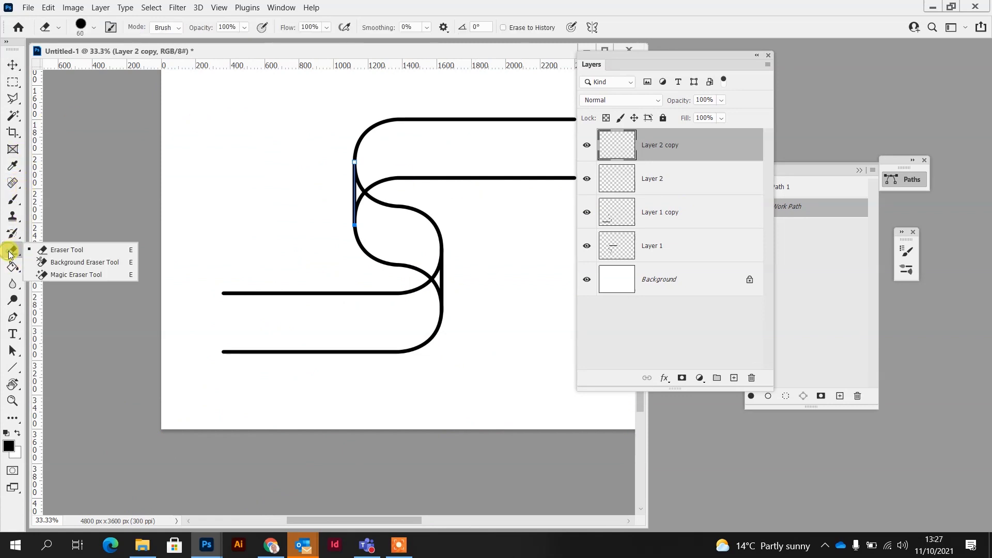
click(71, 250)
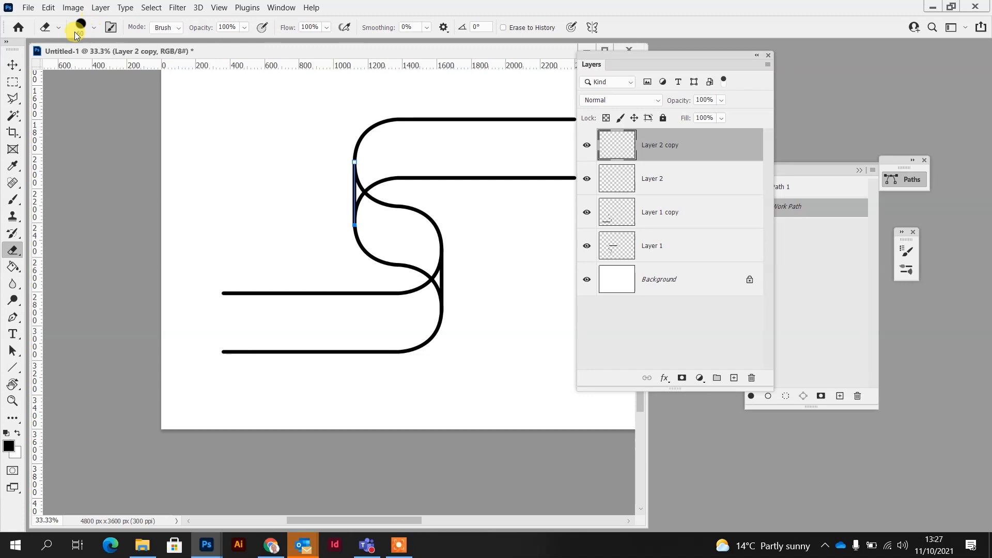
click(95, 28)
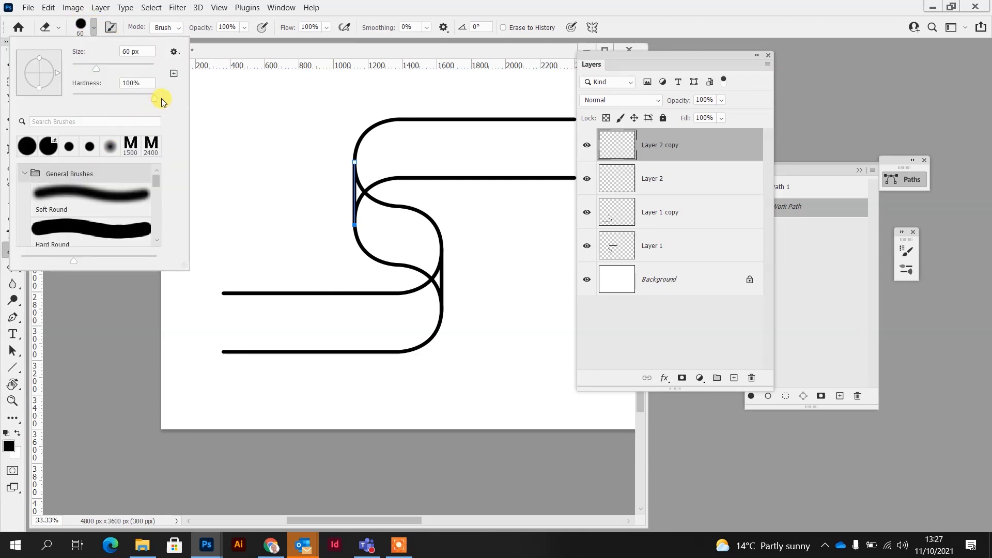
mouse_move(154, 101)
mouse_down()
mouse_move(47, 101)
mouse_move(189, 102)
mouse_up()
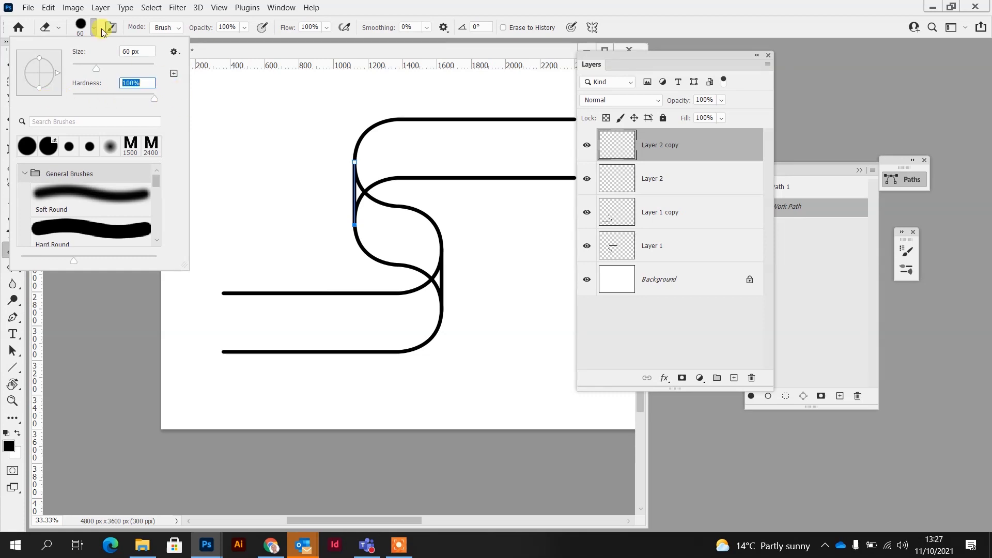
click(95, 30)
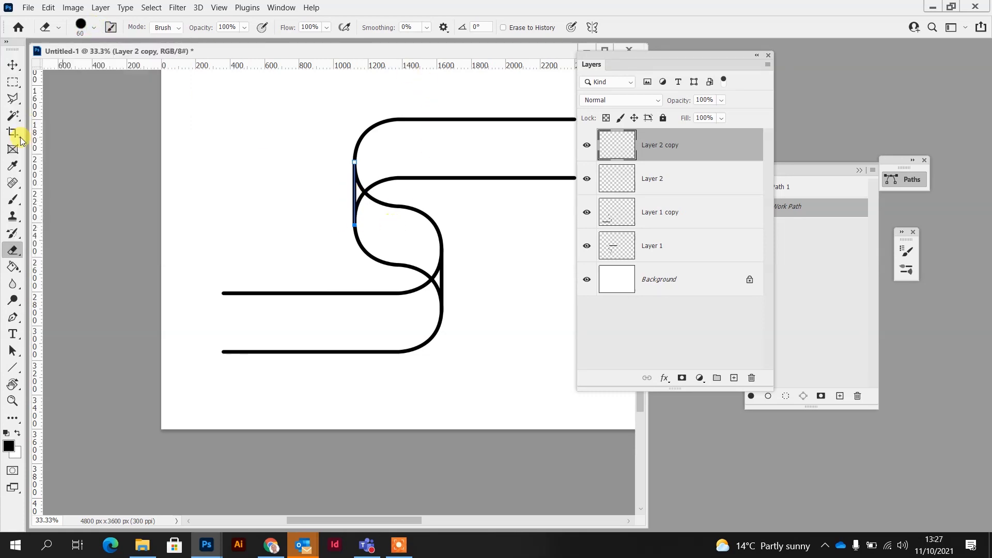
click(816, 270)
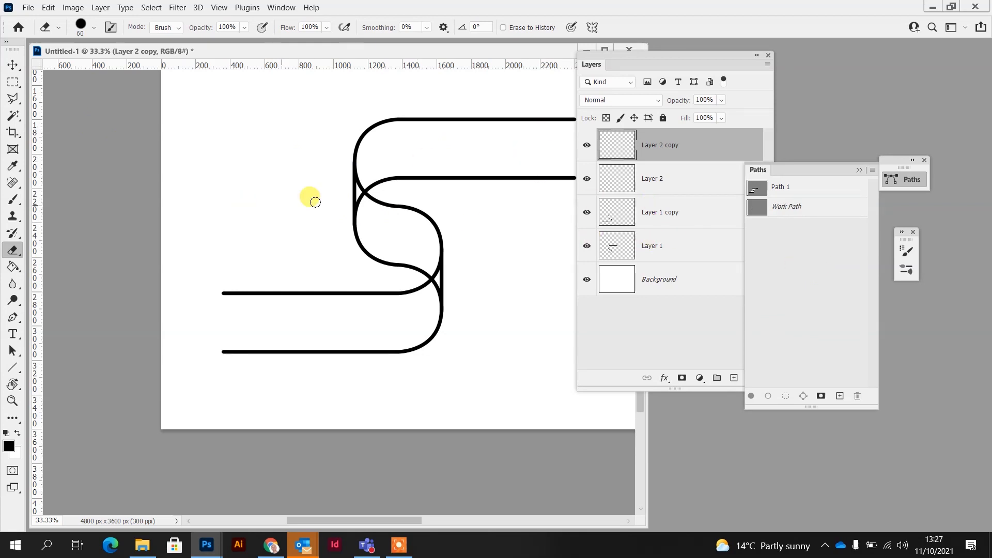
Hide and show Layer 1 copy to tell the two S-shaped lines apart, and make Layer 1 the active layer.
ctrl+click(364, 185)
ctrl+click(365, 185)
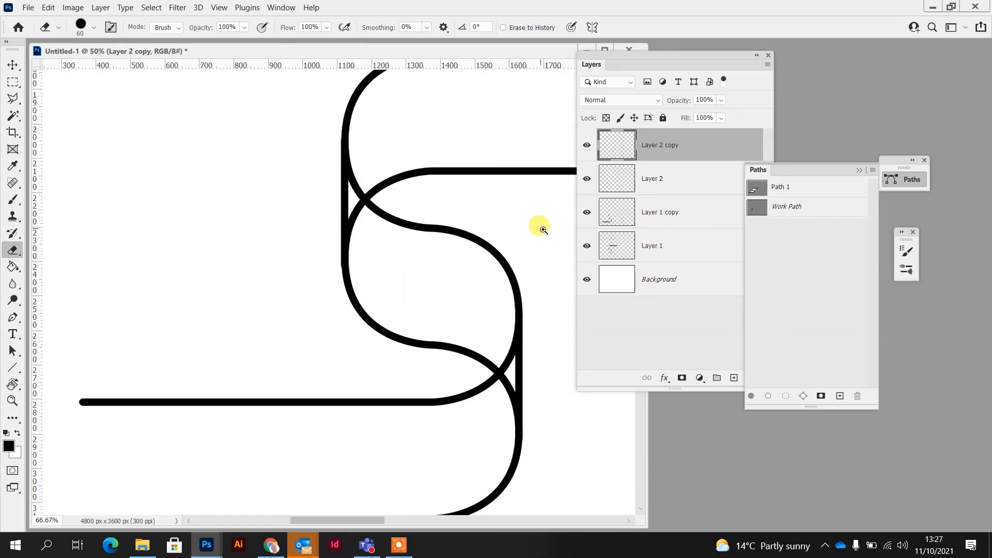
click(586, 213)
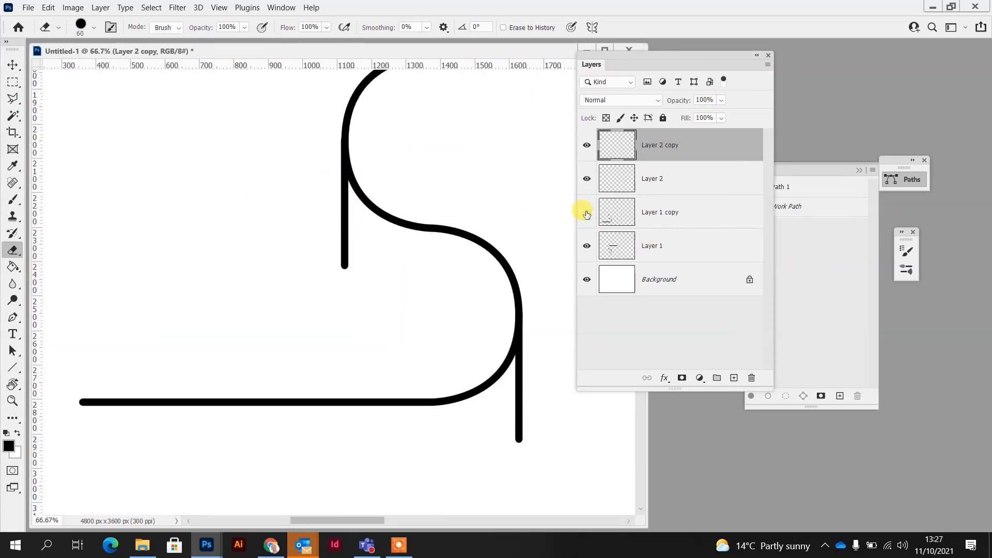
click(586, 213)
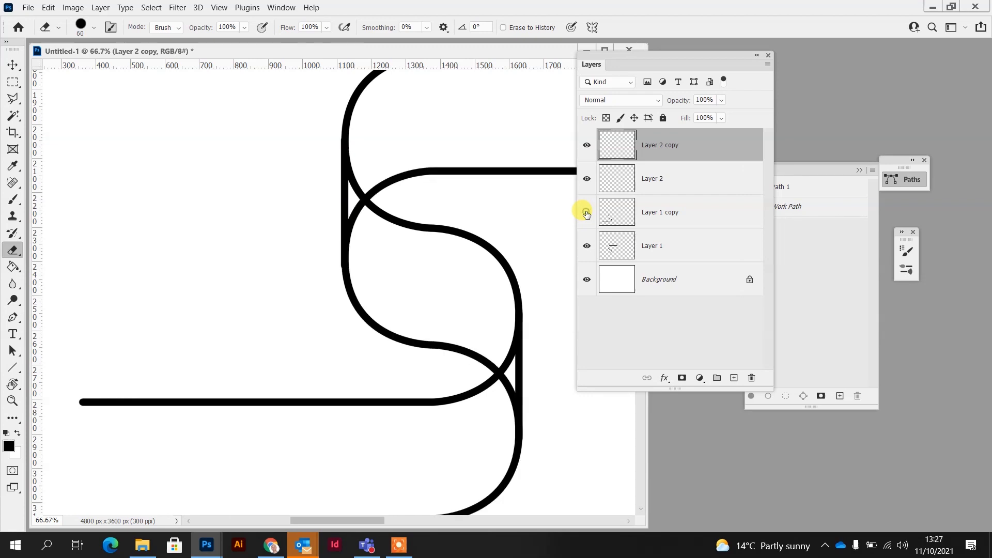
click(586, 212)
click(586, 213)
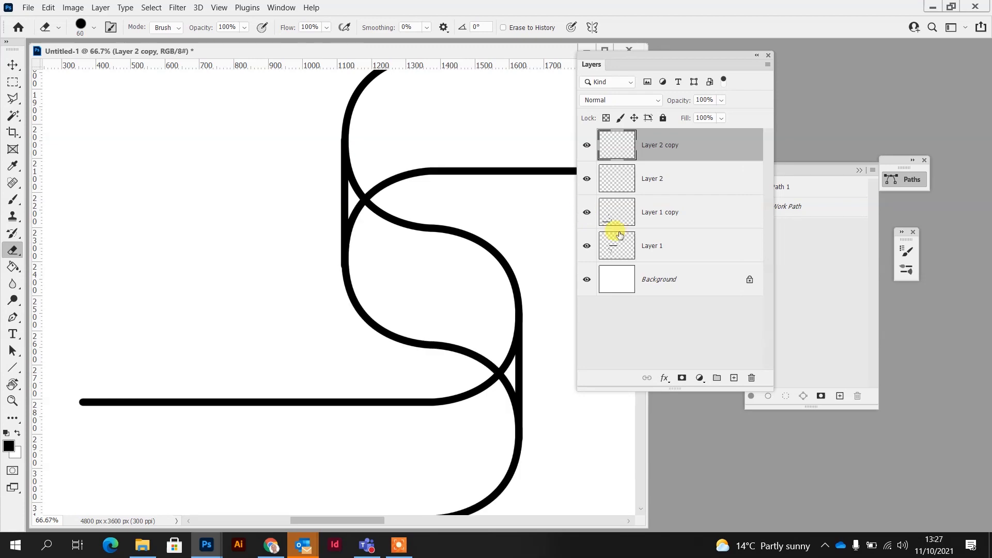
click(654, 246)
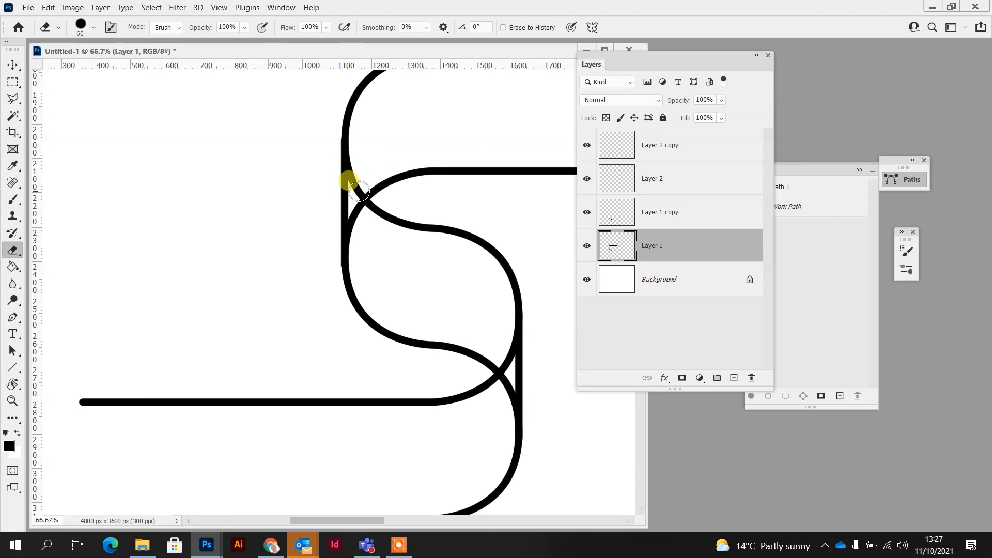
Erase the surplus pieces of Layer 1's line inside the upper-left and lower-right bends, from each crossing to the vertical line.
drag(360, 192, 359, 152)
mouse_move(489, 323)
mouse_down()
mouse_move(406, 263)
mouse_move(421, 312)
mouse_move(427, 263)
mouse_up()
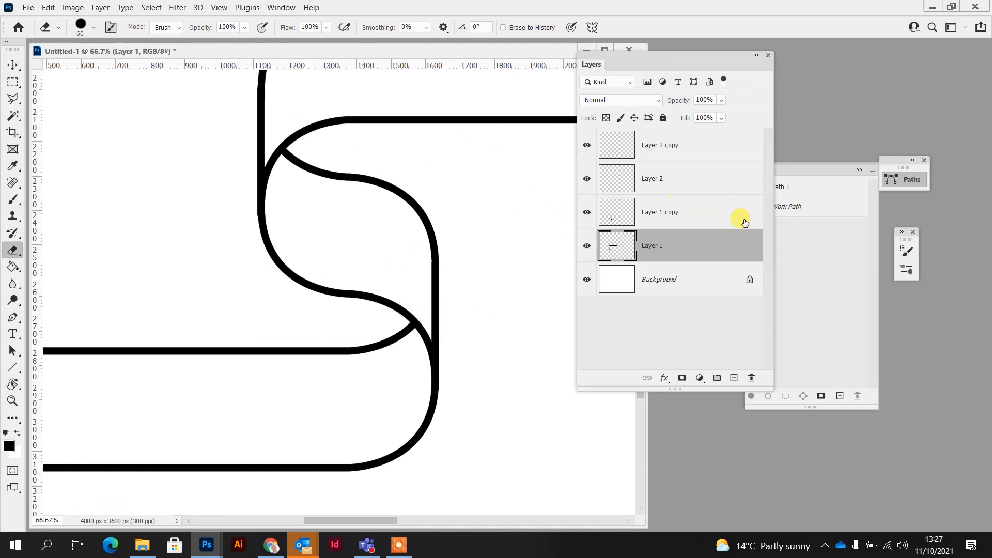
key(ctrl+0)
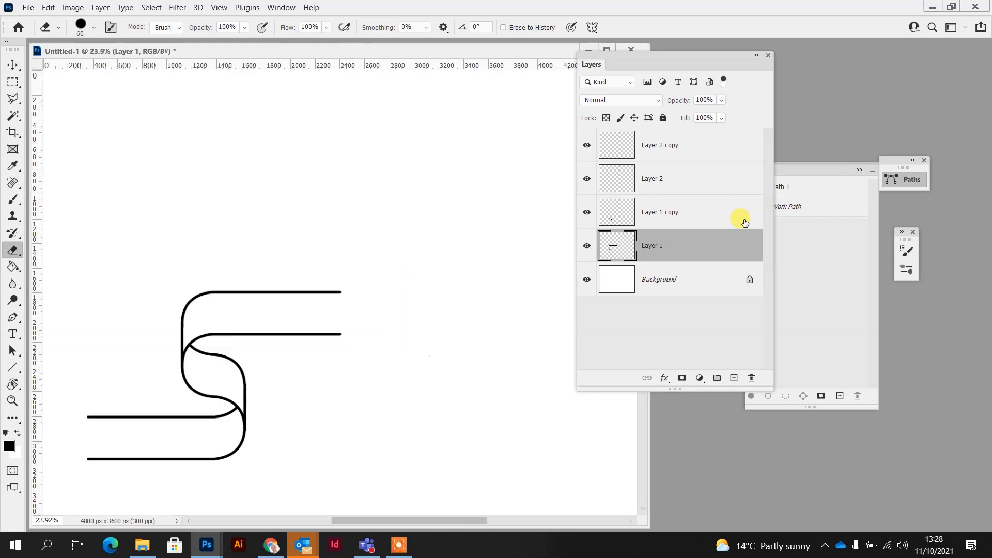
Select all four line layers and add a new layer above them.
key(v)
key(ctrl+alt+a)
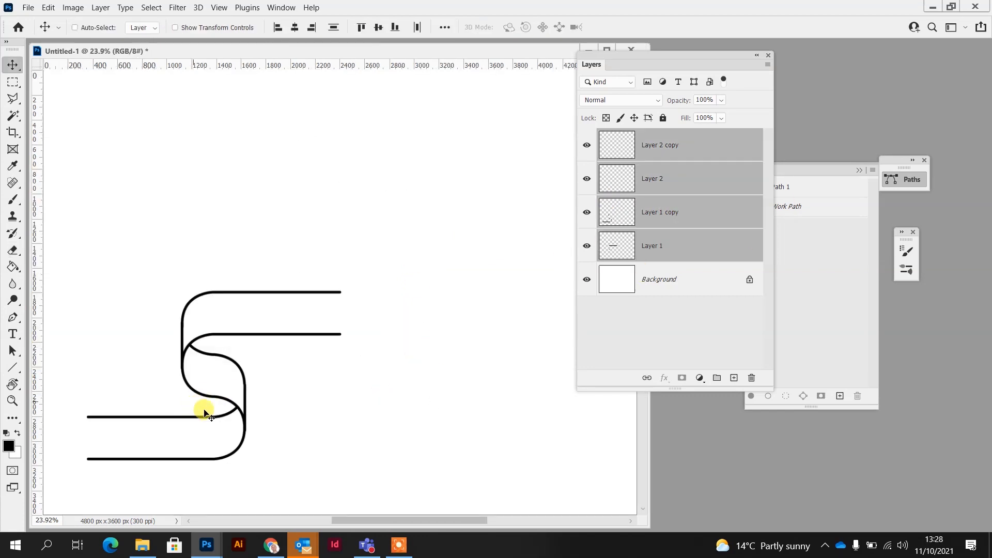
key(ctrl)
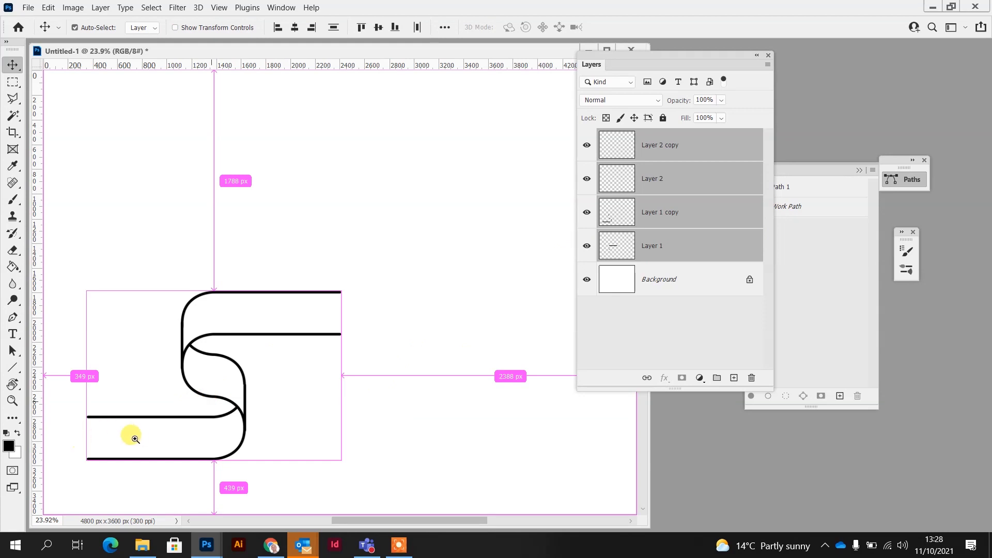
ctrl+click(117, 433)
ctrl+click(116, 433)
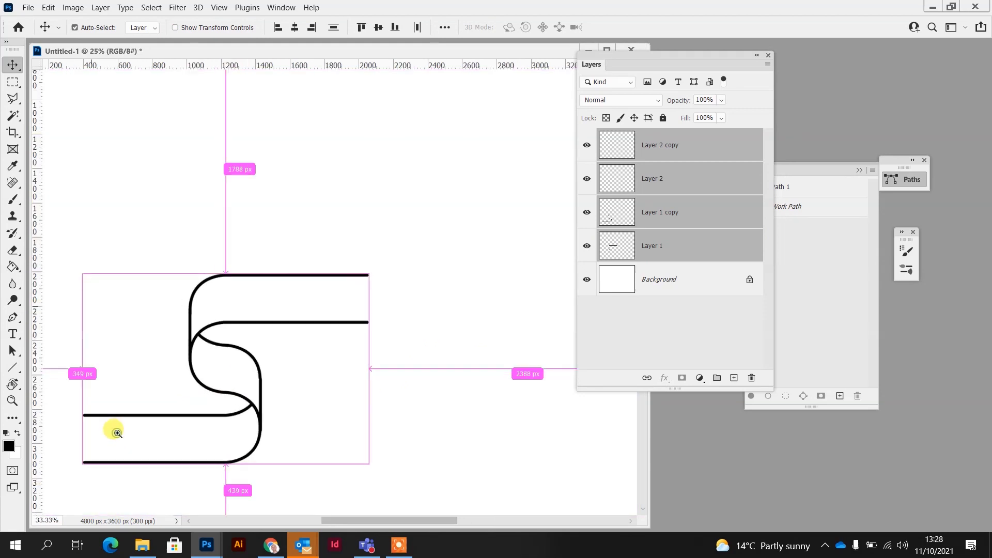
ctrl+click(117, 433)
drag(141, 405, 206, 251)
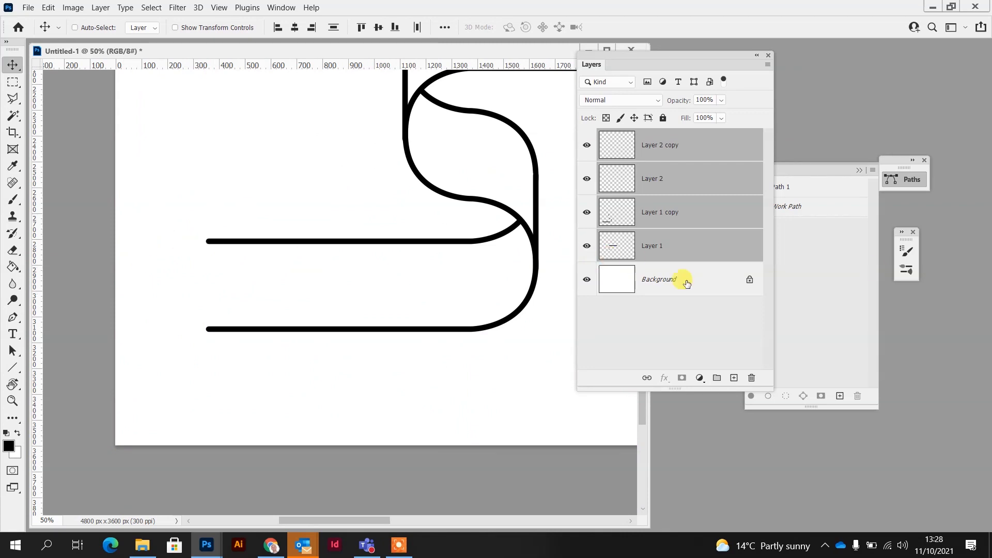
key(p)
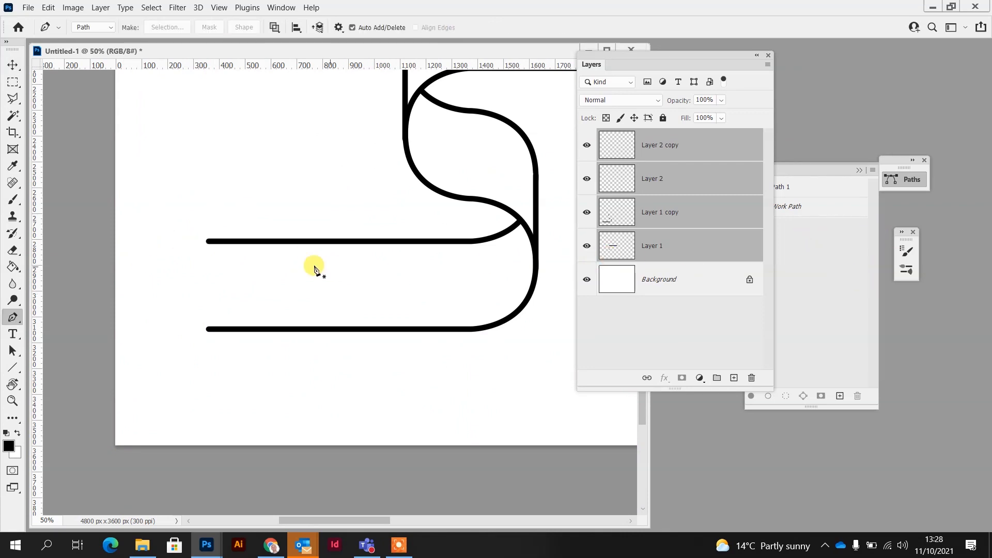
click(734, 378)
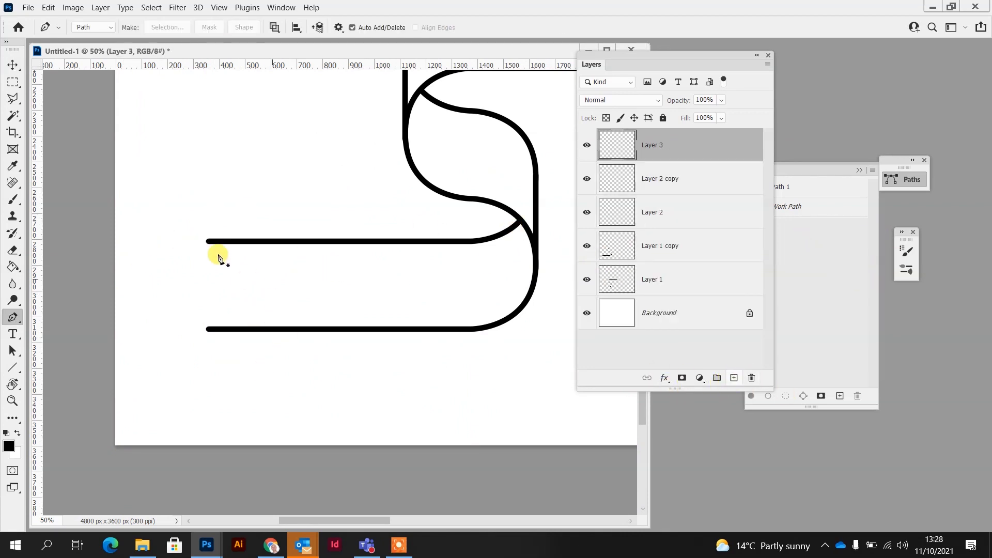
Draw an inward V-shaped Pen path between the left ends of the two lower lines, stroke it with the 20 px brush and deselect it.
scroll(216, 261, up, 2)
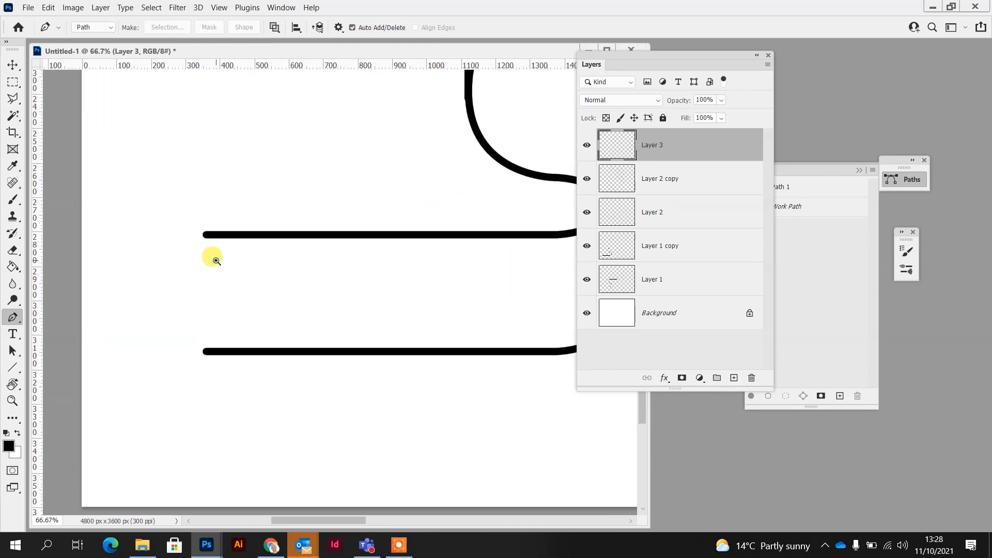
click(202, 223)
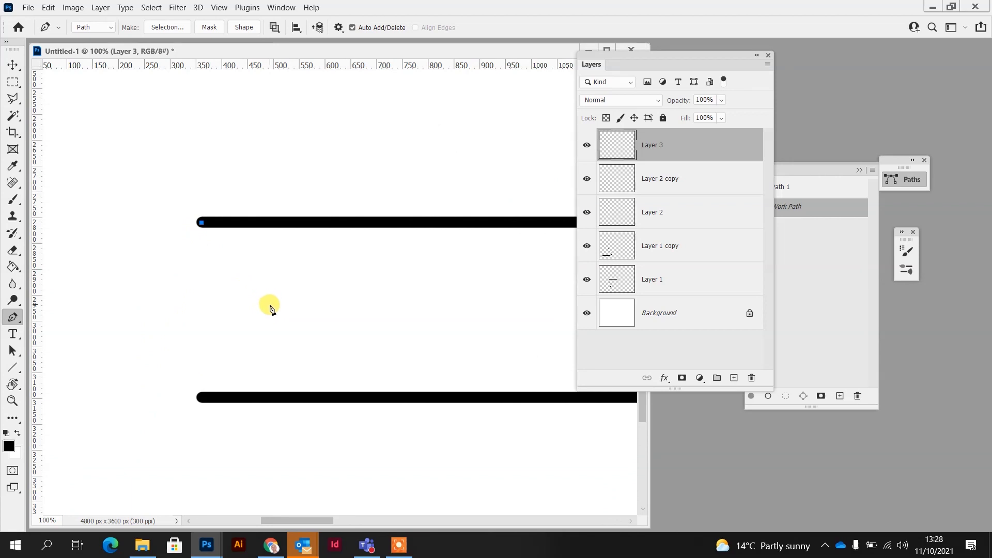
click(202, 398)
key(b)
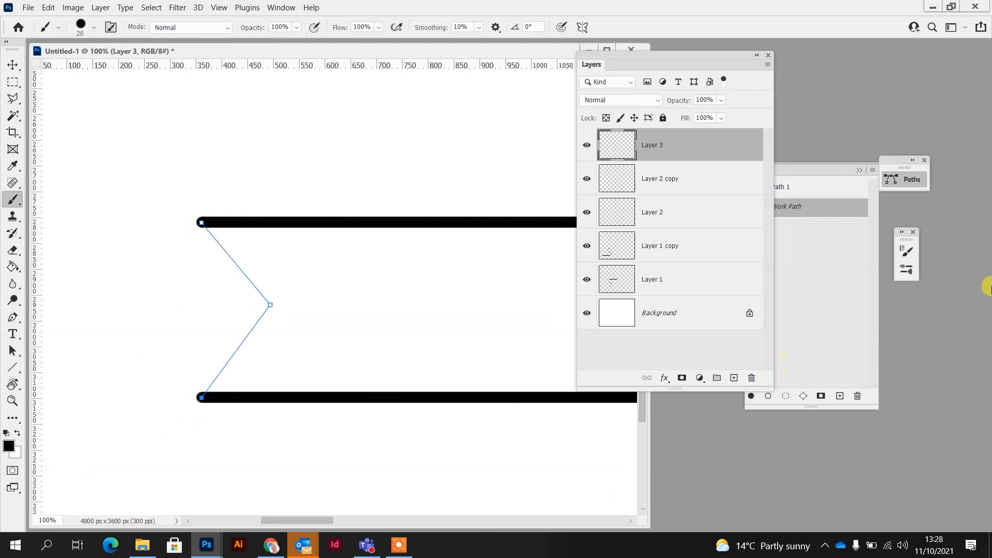
click(768, 397)
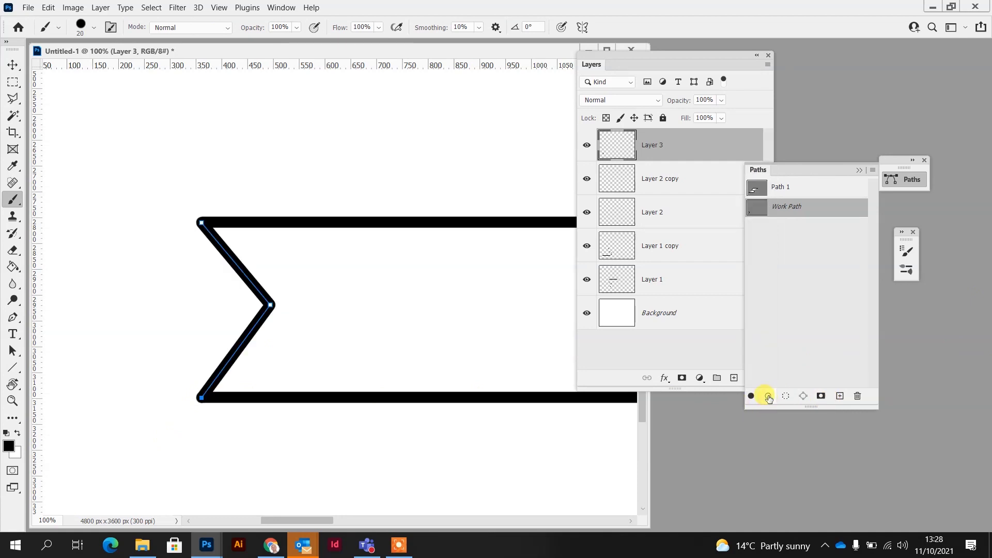
click(793, 274)
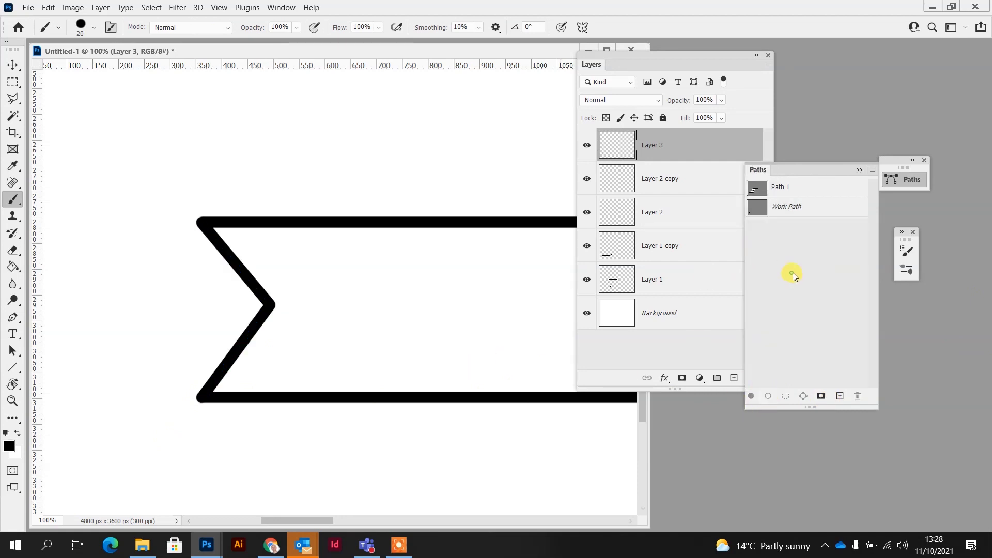
Group Layer 3 through Layer 1 and name the group Scroll.
key(ctrl+0)
ctrl+click(185, 398)
ctrl+click(185, 397)
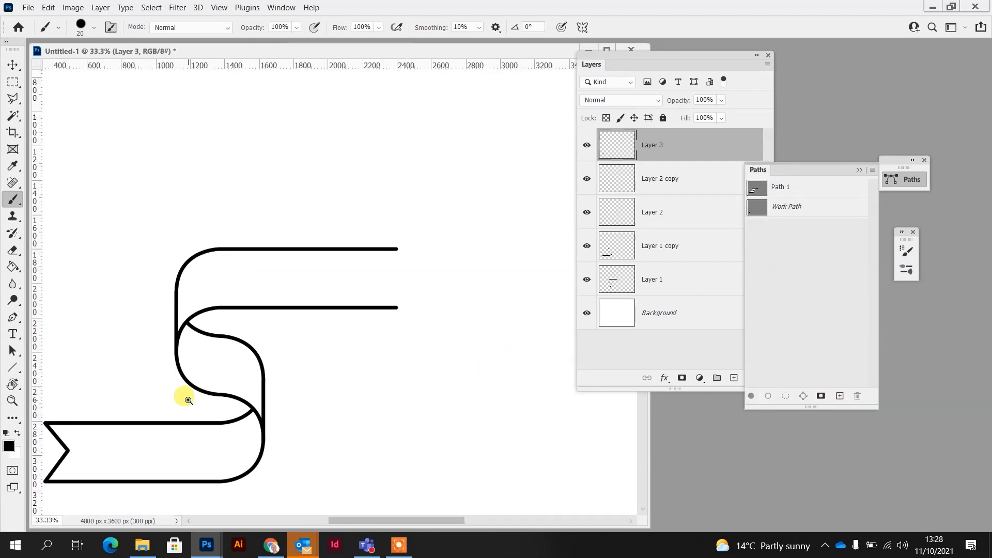
ctrl+click(186, 397)
drag(207, 396, 288, 353)
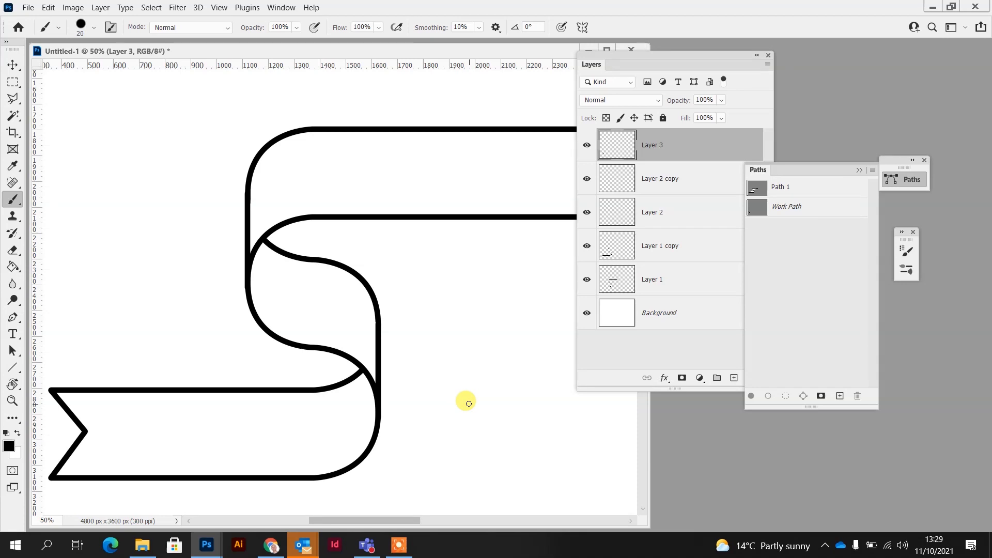
drag(798, 169, 894, 144)
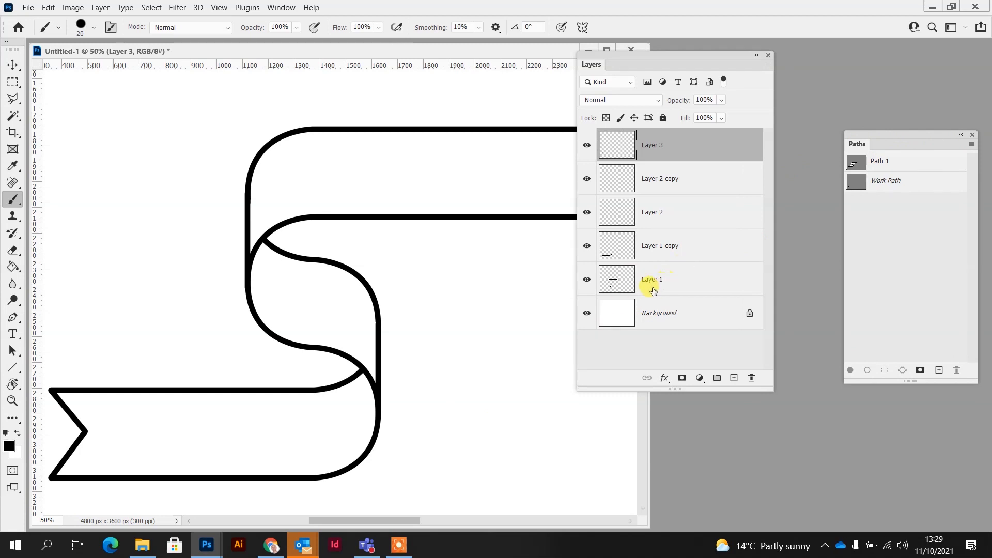
shift+click(682, 280)
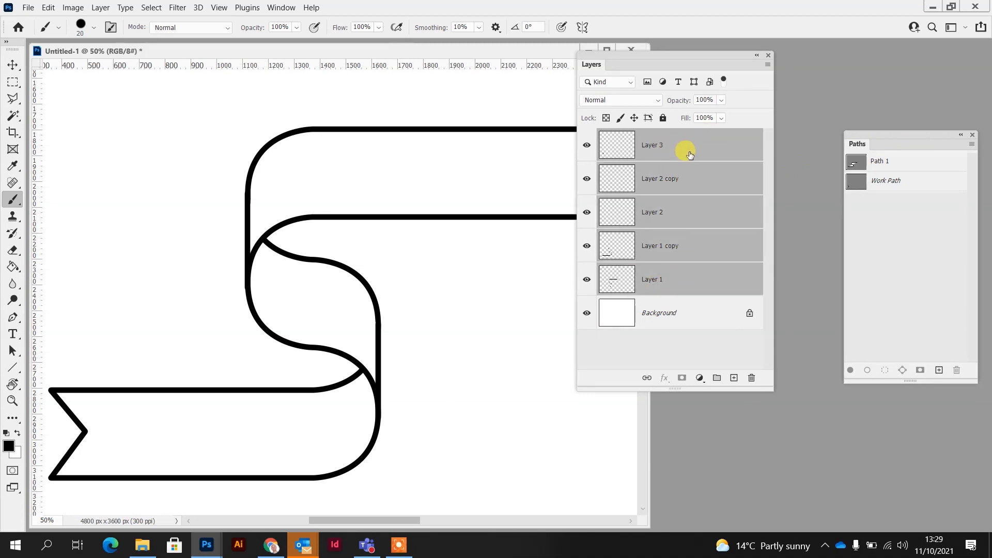
key(ctrl+g)
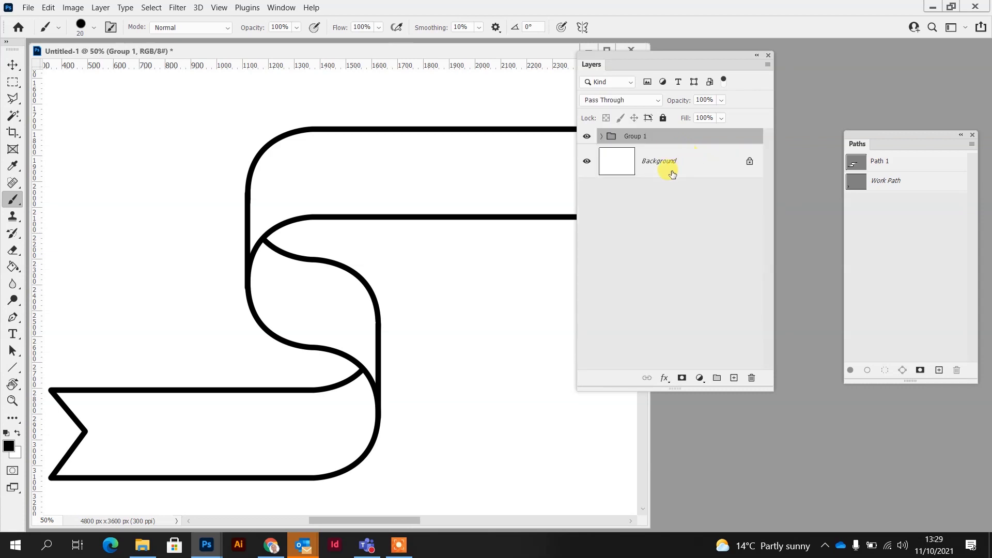
double_click(635, 135)
text(Scro)
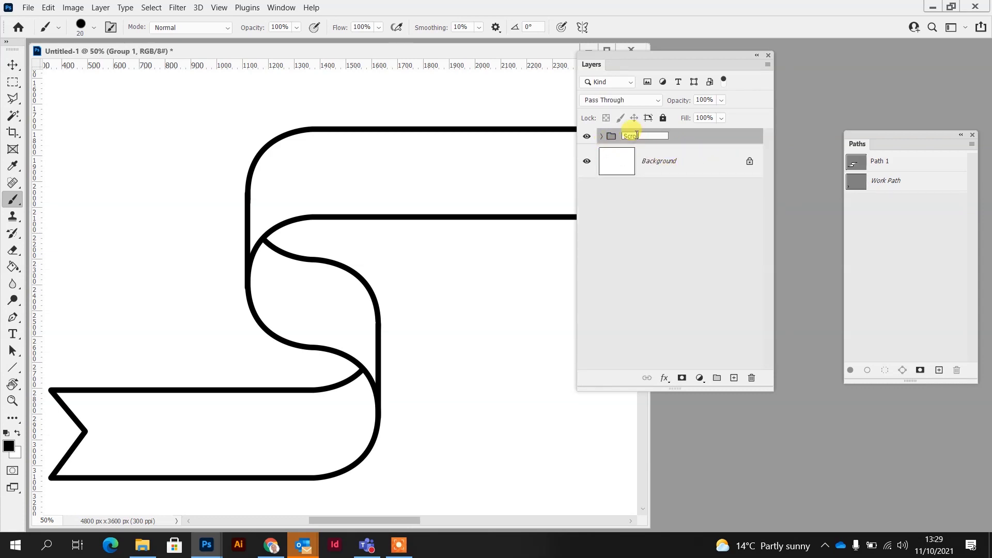
text(ll)
key(Return)
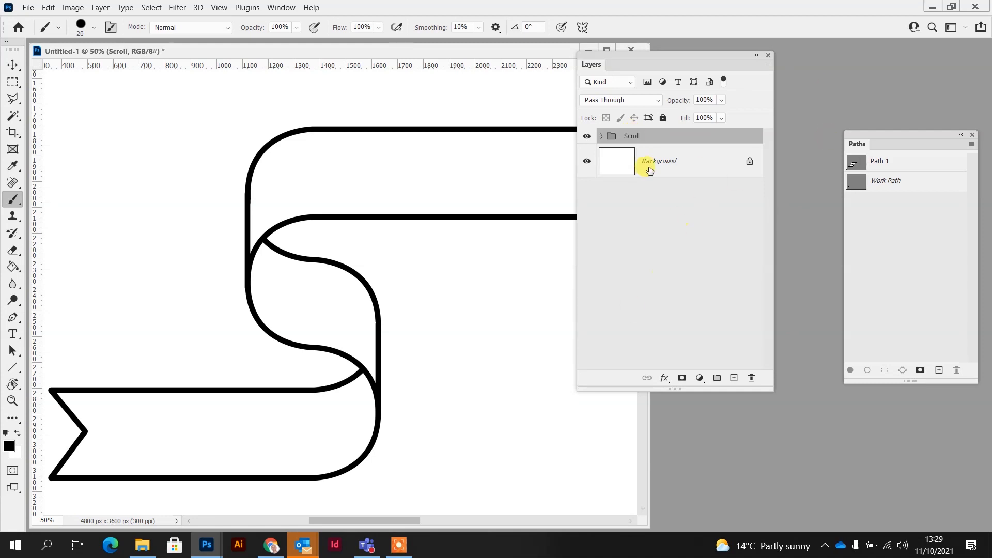
Add a new layer above the Scroll group, activate Path 1 and reduce the brush size to 7 px.
click(735, 378)
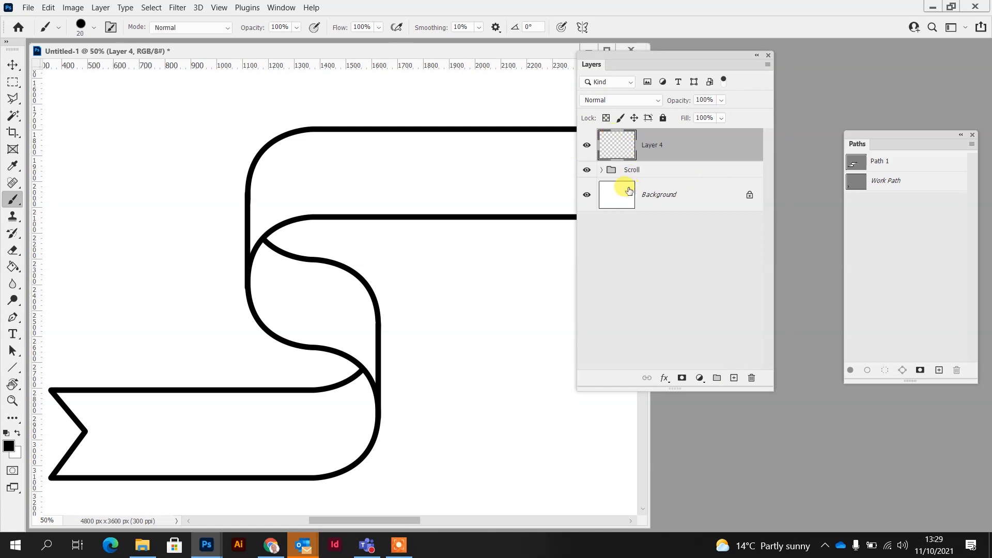
click(586, 171)
click(587, 170)
click(899, 164)
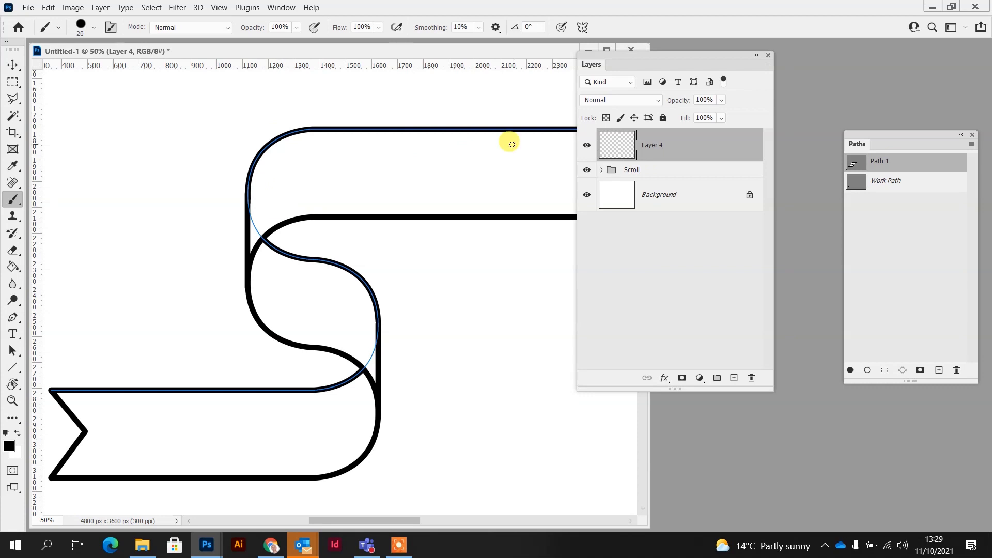
key(bracketleft)
Free-transform Path 1 and move it straight down about 30 px from the thick ribbon edge.
key(ctrl+t)
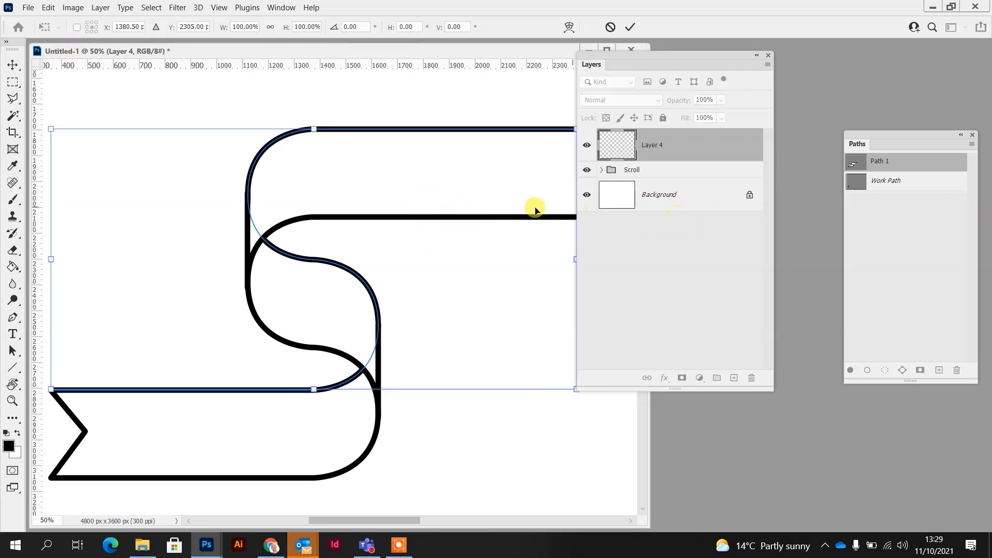
key(Down)
key(Down)
key(Down)
key(Down)
key(Down)
key(Down)
key(Down)
key(Down)
key(Down)
key(Down)
key(Down)
key(Down)
key(Down)
key(Down)
key(Down)
key(Down)
key(Down)
key(Down)
key(Down)
key(Down)
key(Down)
key(Down)
key(Down)
key(Down)
key(Down)
key(Down)
key(Down)
key(Down)
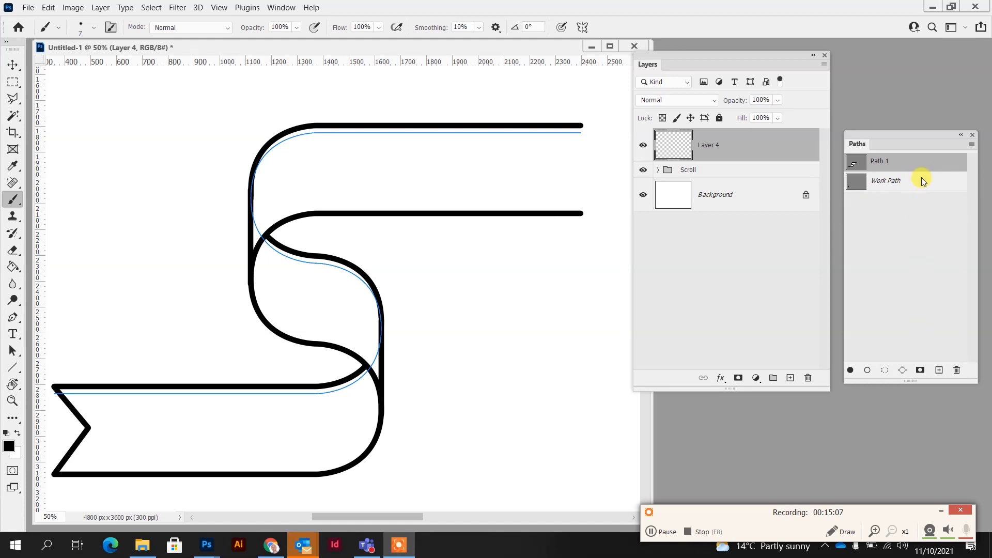
Duplicate Path 1 for separate section paths and choose the Direct Selection tool.
click(925, 164)
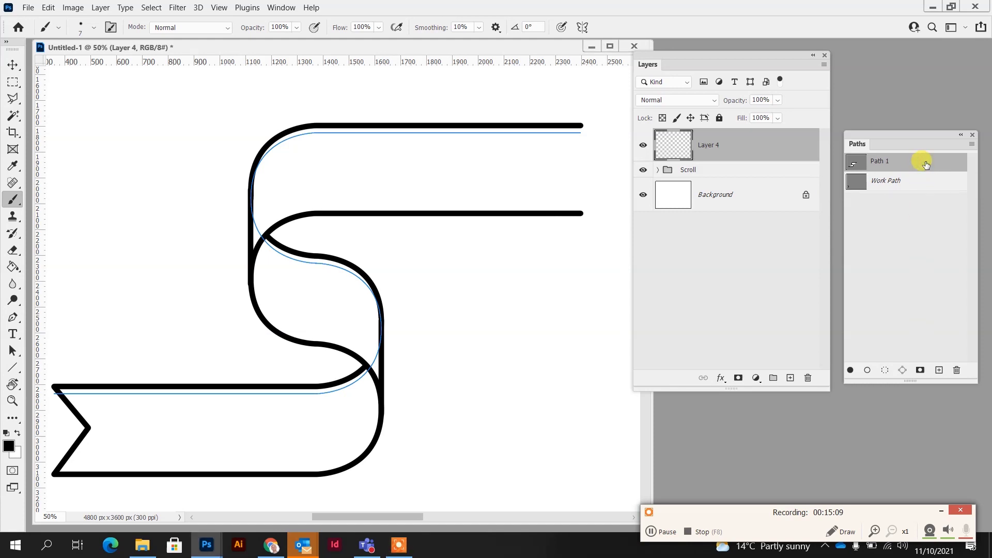
drag(926, 164, 938, 370)
drag(923, 171, 938, 370)
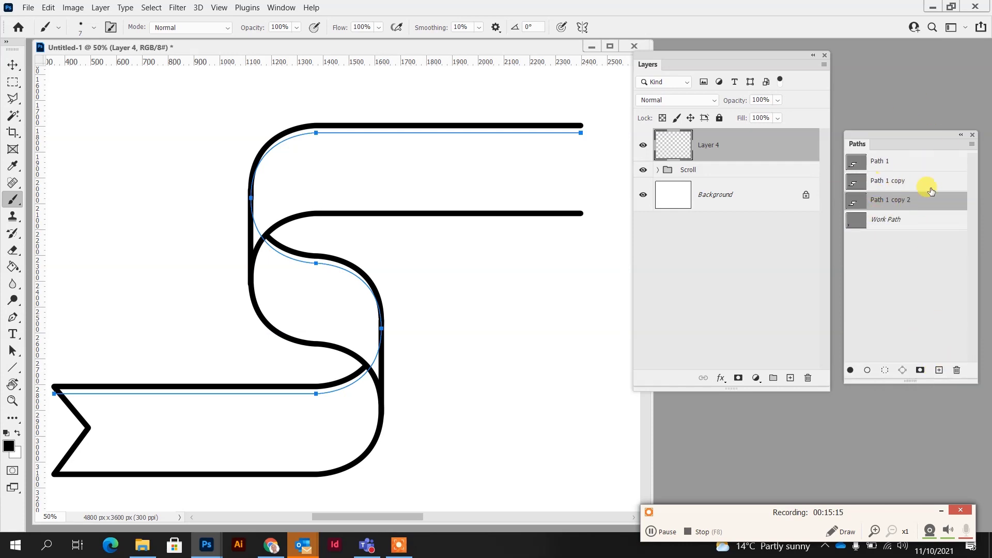
click(919, 161)
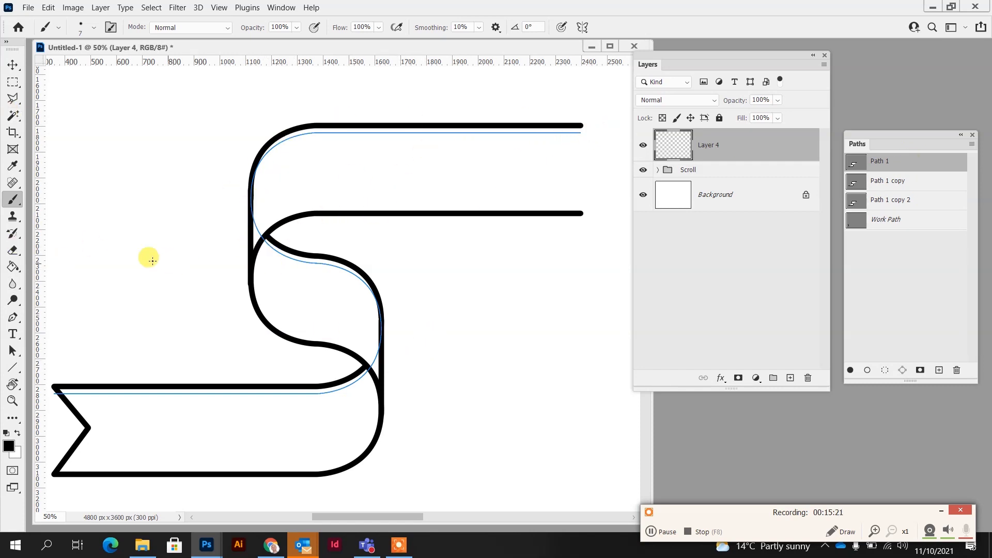
click(11, 351)
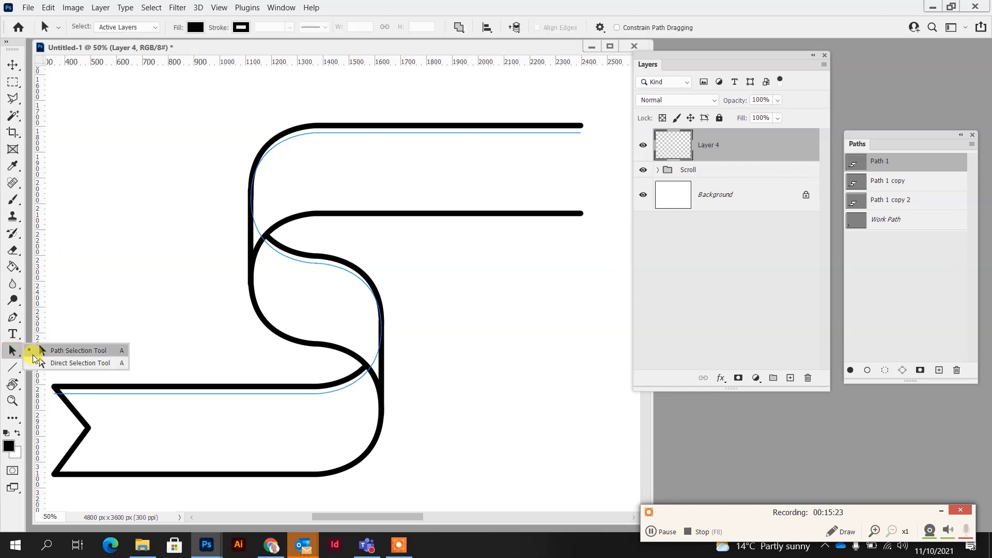
click(81, 364)
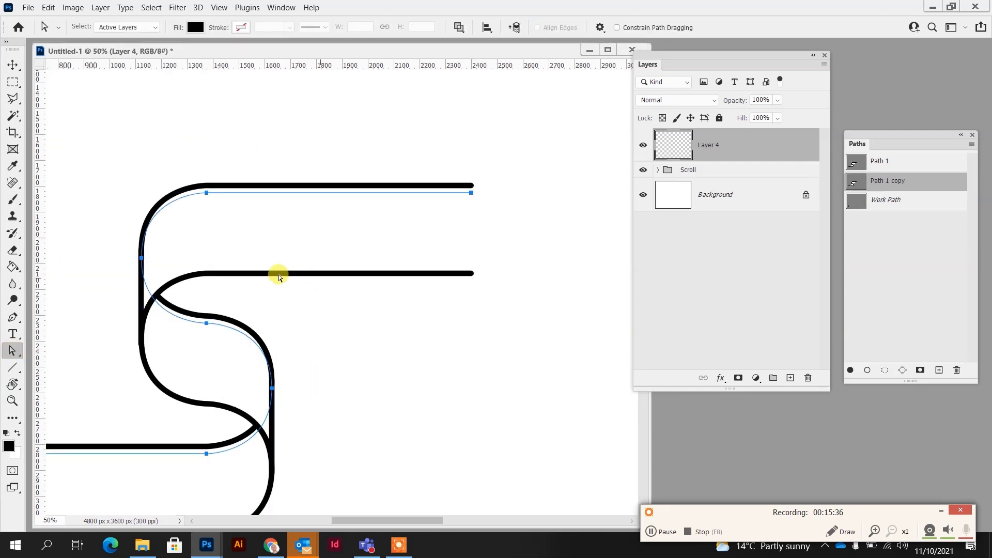
Delete the four lower anchor points of Path 1 copy, keeping only the upper bend and line, and rename the path Top.
drag(254, 415, 415, 342)
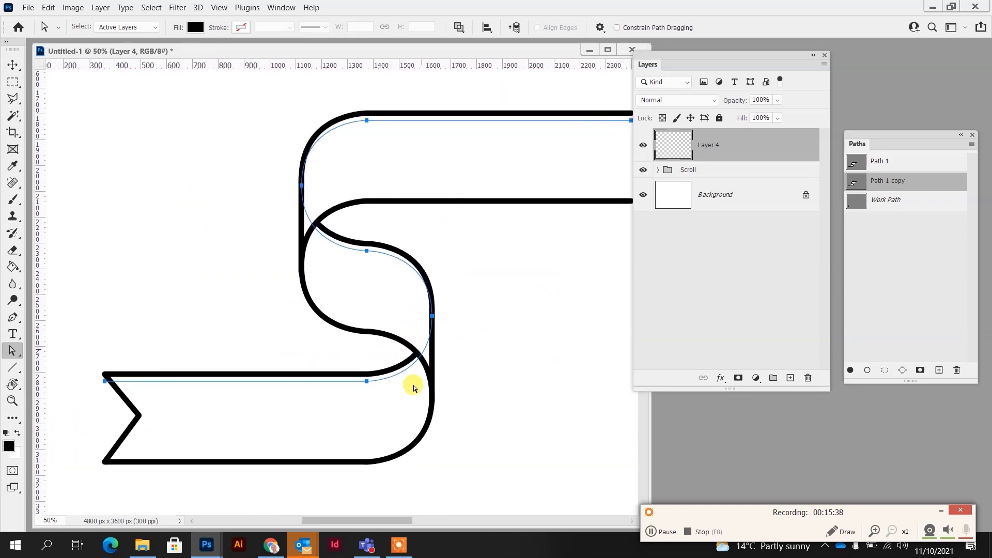
drag(536, 497, 89, 243)
key(Delete)
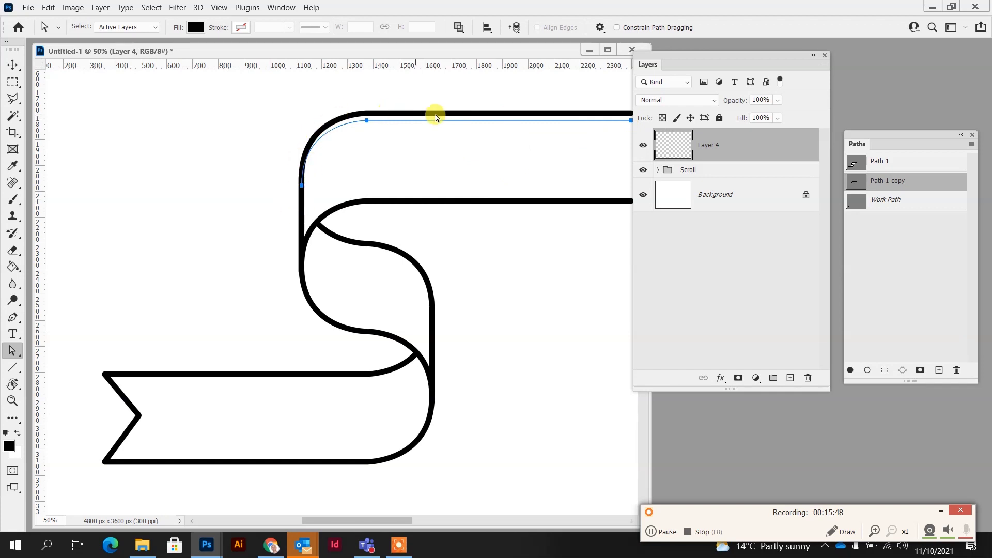
double_click(887, 181)
text(Top)
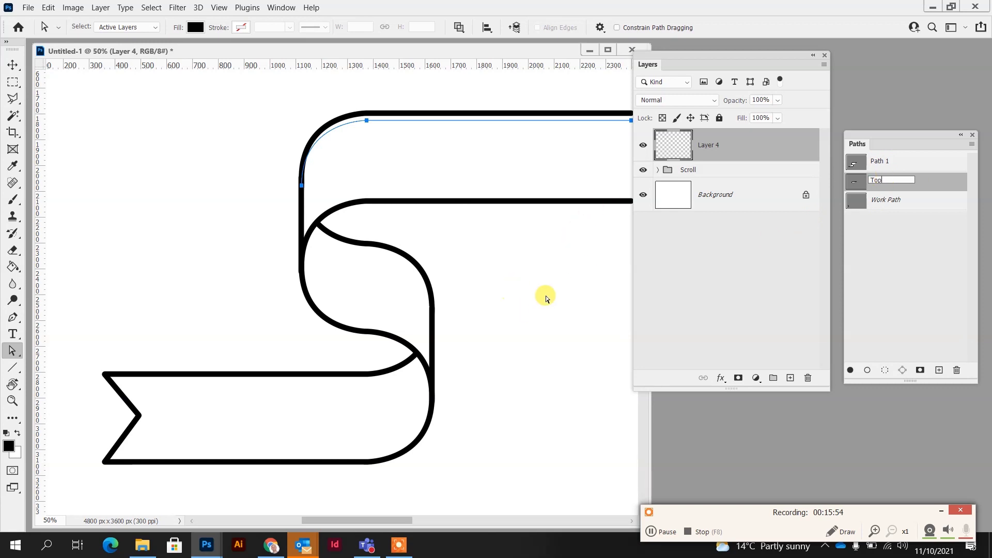
key(Return)
Duplicate Path 1 again and delete the copy's two anchor points along the upper horizontal line.
drag(910, 162, 939, 369)
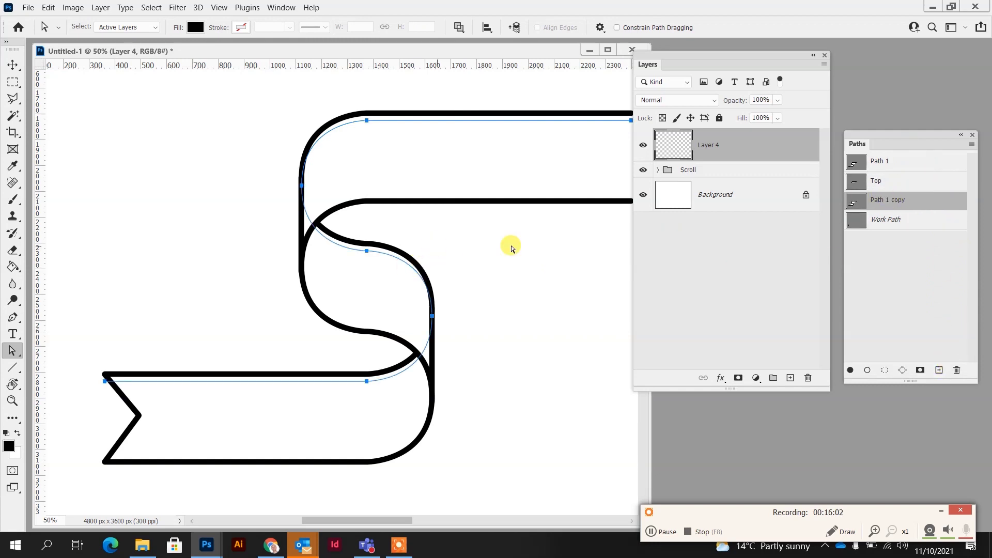
drag(503, 54, 445, 83)
drag(599, 136, 611, 136)
drag(589, 103, 113, 169)
key(Delete)
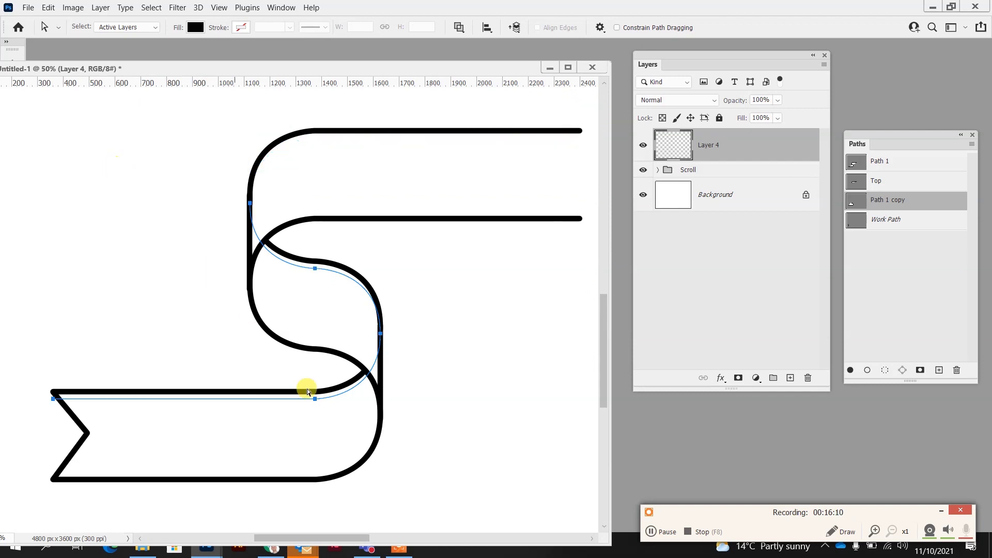
Delete the two anchor points along the lower horizontal line of Path 1 copy and rename the path Middle.
drag(415, 512, 9, 385)
key(Delete)
double_click(886, 200)
text(Middle)
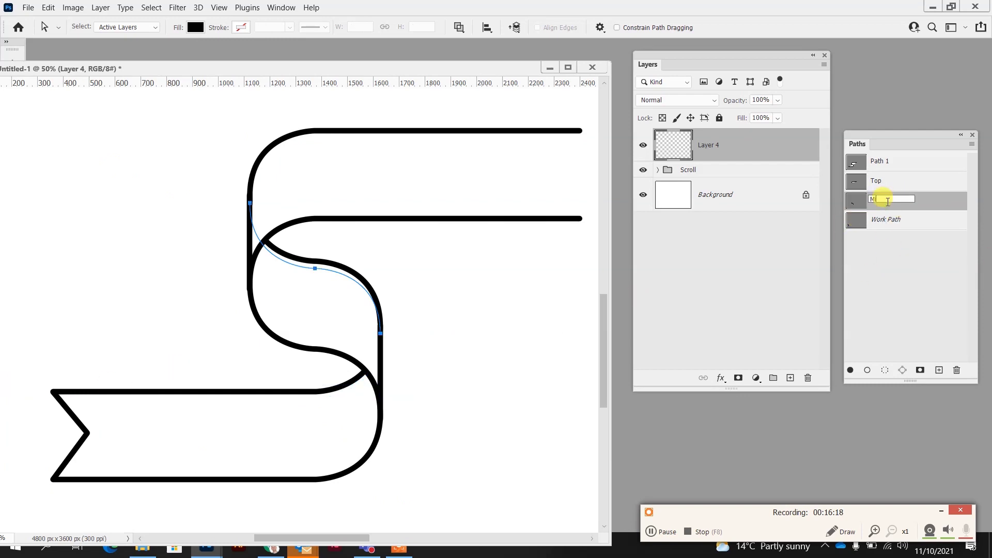
click(919, 258)
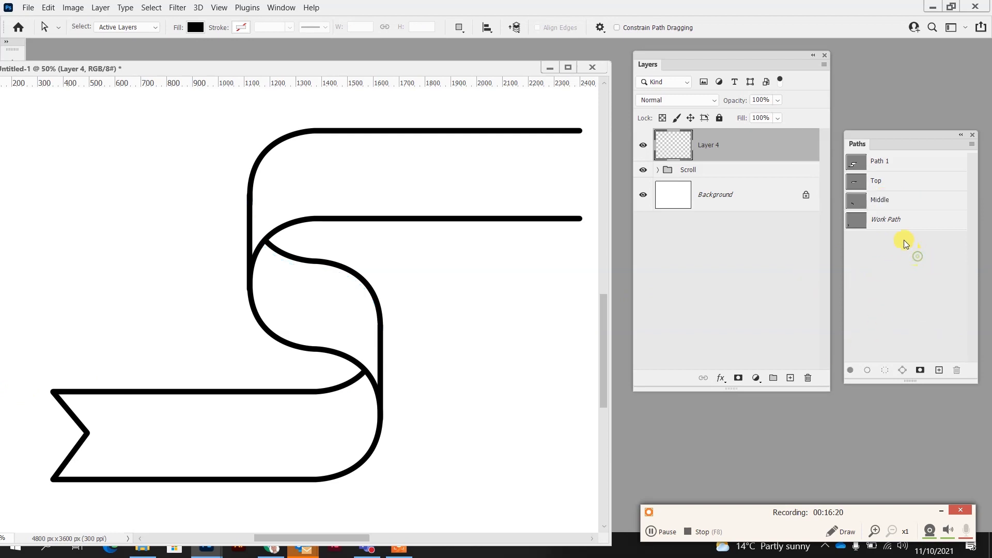
Delete the upper anchor points of Path 1, keeping only the lowest bend and horizontal line, and rename the path Bottom.
click(881, 164)
drag(587, 109, 68, 318)
key(Delete)
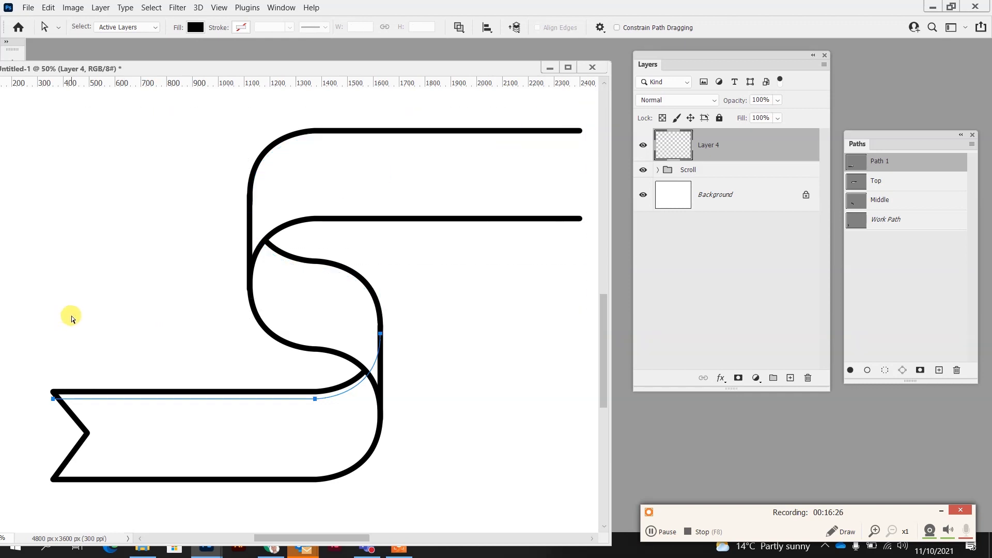
double_click(880, 161)
text(Bottom)
key(Return)
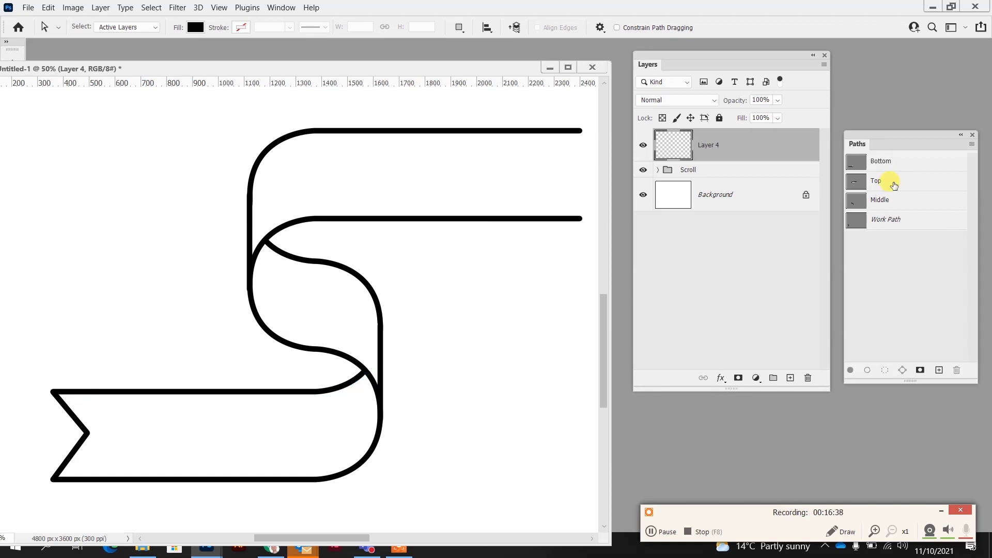
Stroke the Top path on Layer 4 with the 7 px brush and deselect the path.
click(894, 185)
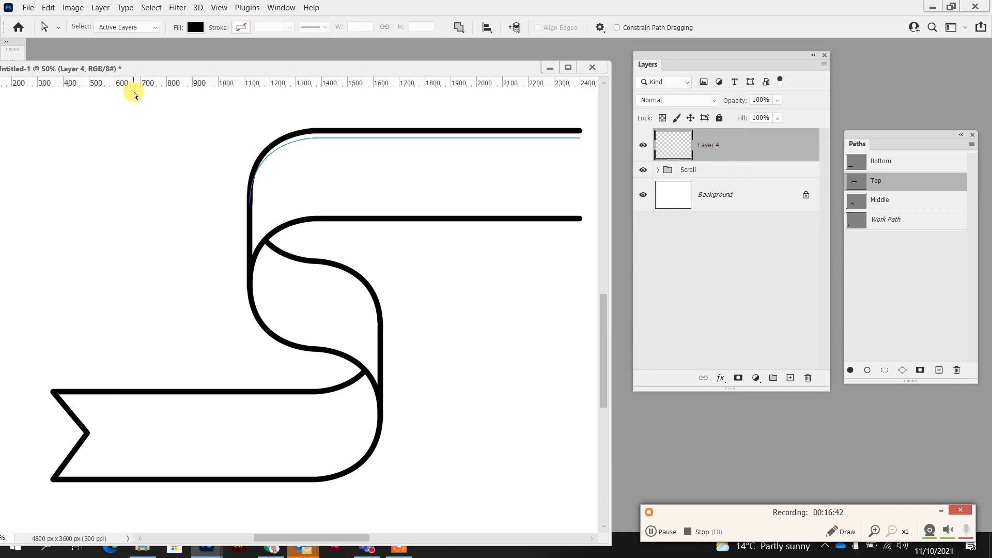
key(b)
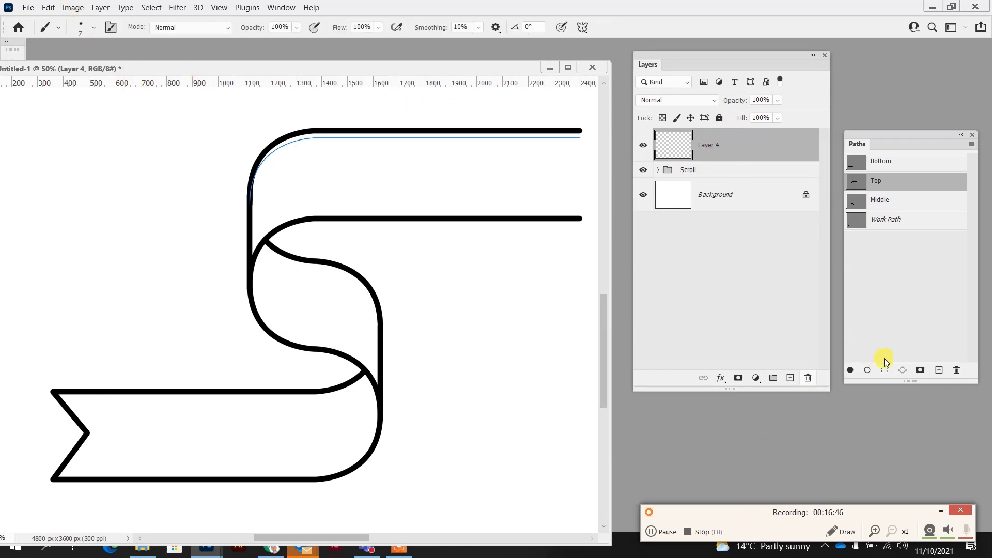
click(868, 370)
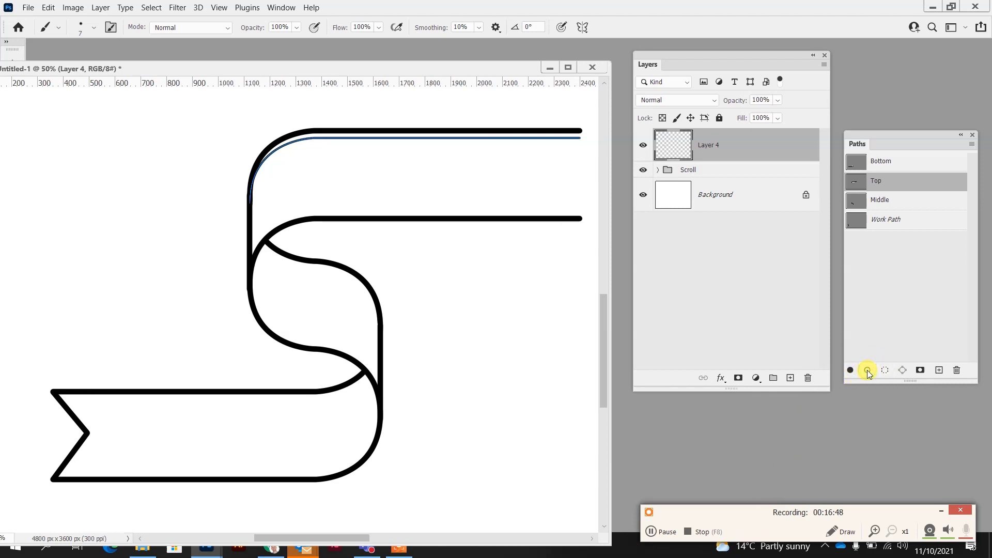
click(894, 267)
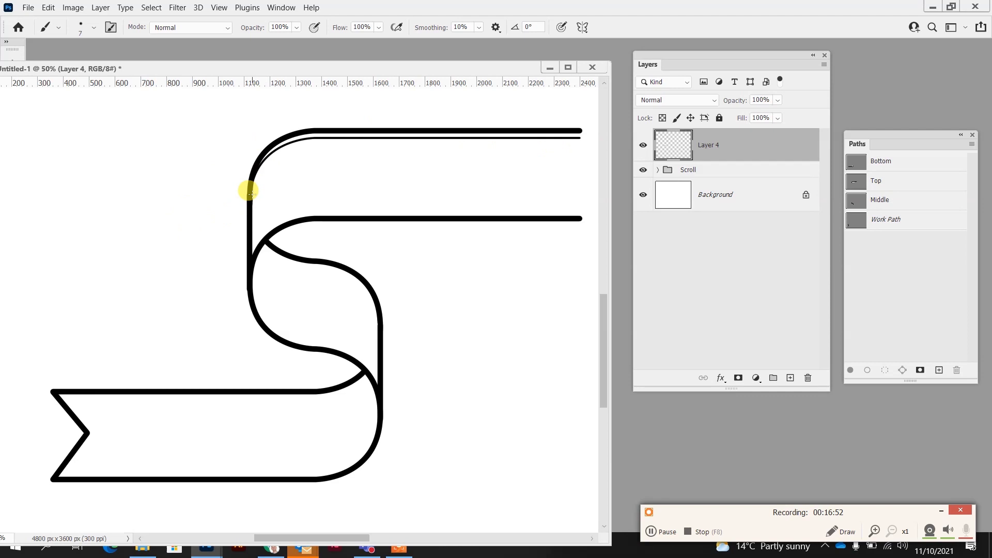
Duplicate Layer 4 and free-transform the copy straight down by 18 px.
right_click(768, 150)
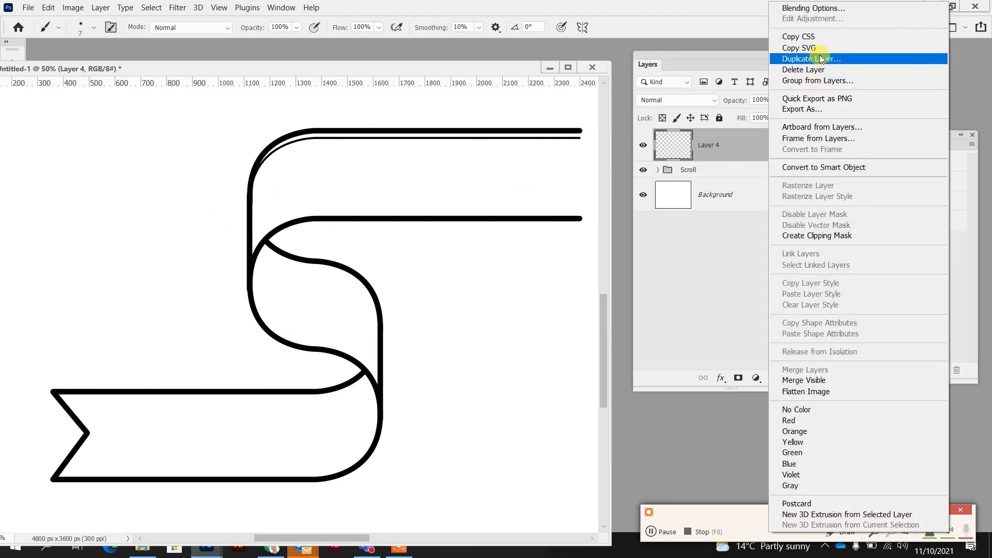
click(786, 59)
click(600, 145)
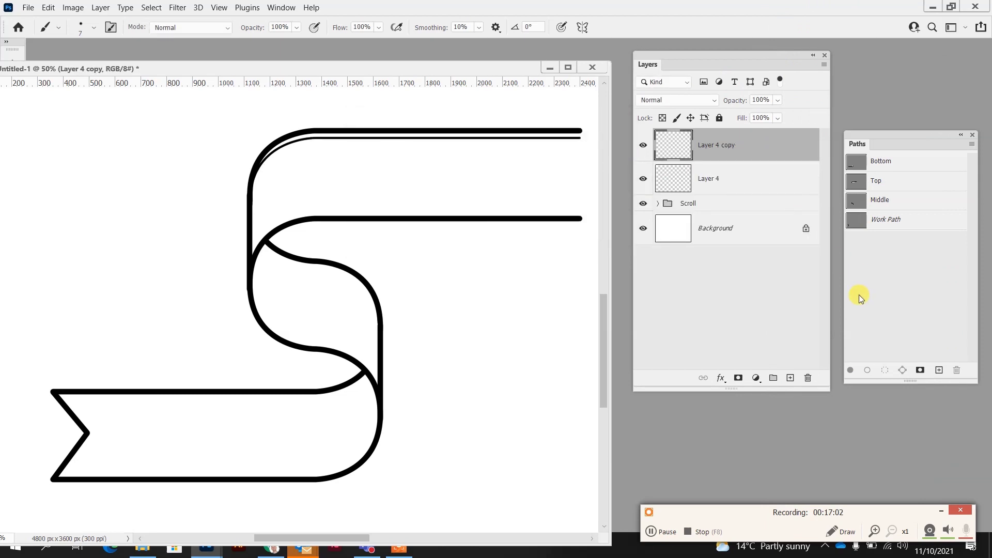
key(ctrl+t)
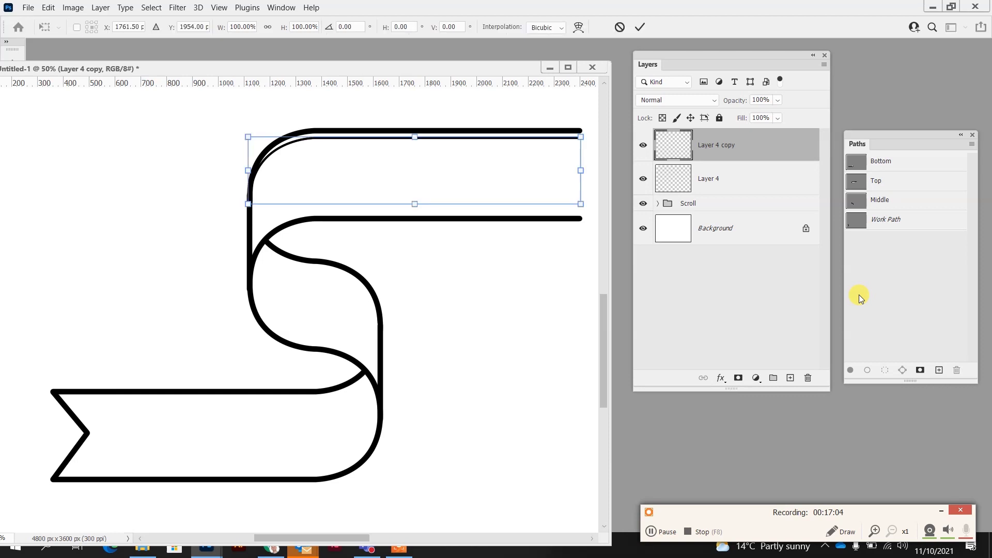
key(Down)
key(Down)
key(Down)
key(Down)
key(Down)
key(Down)
key(Down)
key(Down)
key(Down)
key(Down)
key(Down)
key(Down)
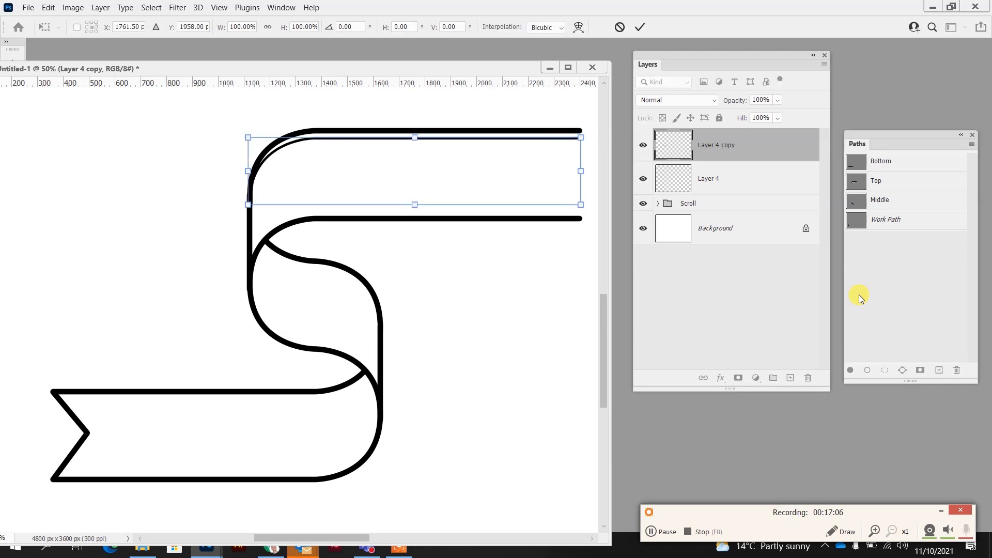
key(Down)
key(Down)
key(Down)
key(Down)
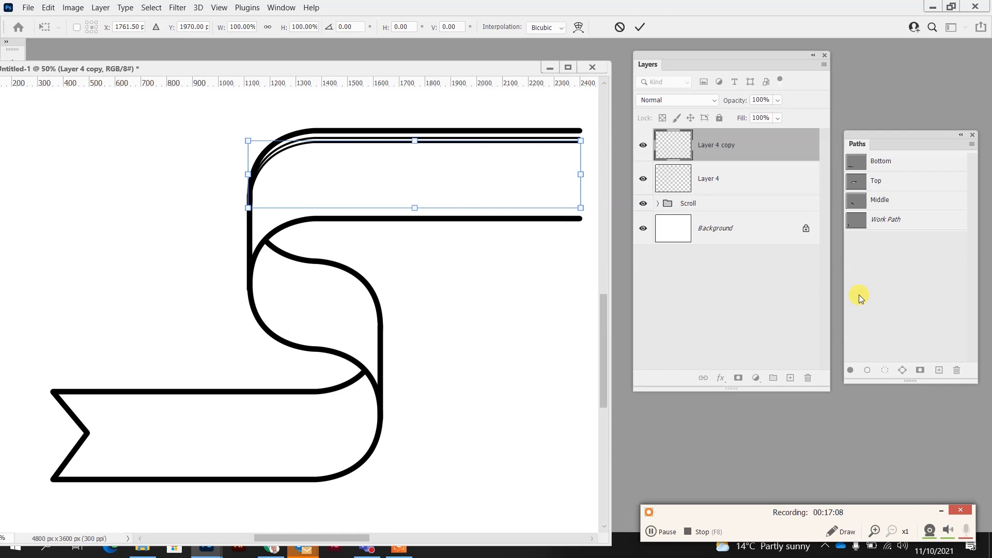
key(Down)
key(Down)
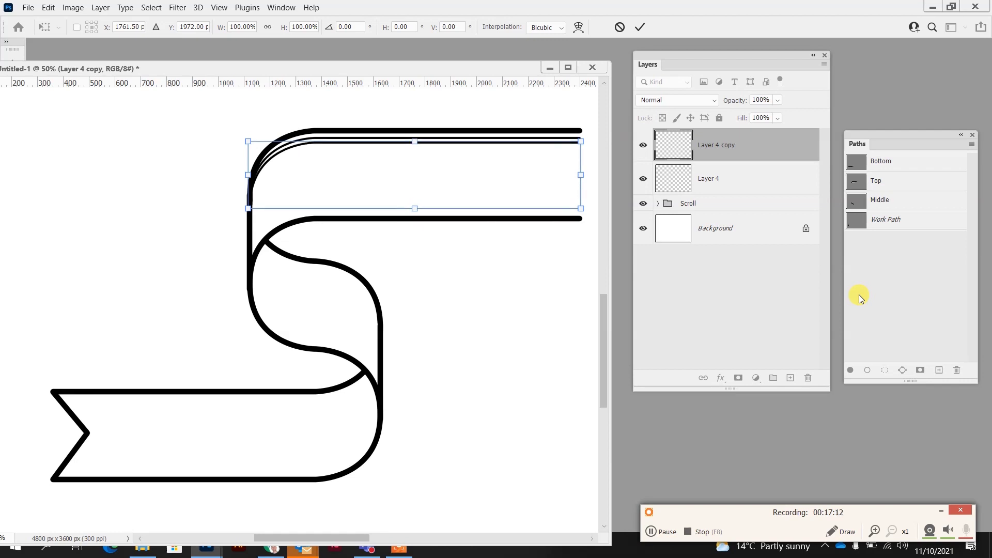
key(Return)
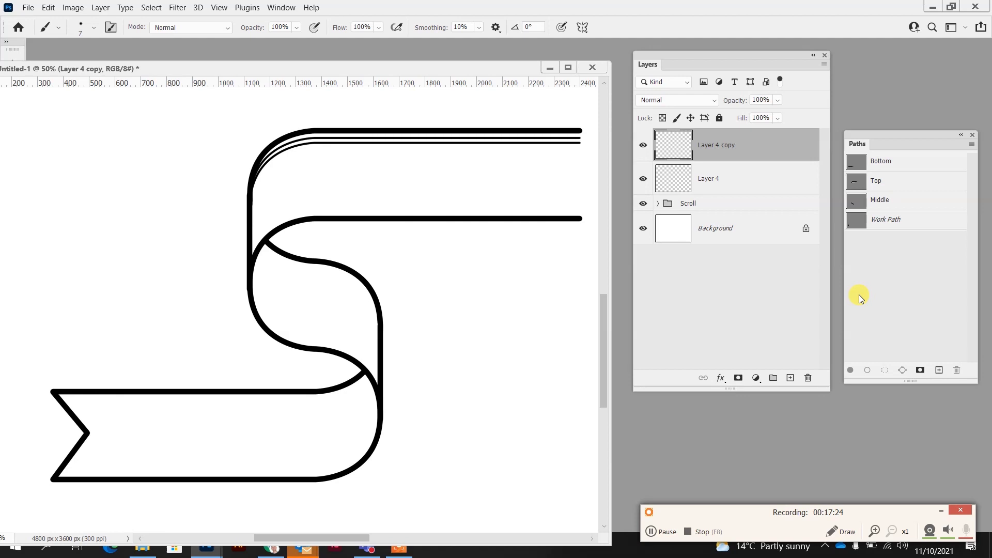
Repeat the duplicating transform until evenly spaced thin lines fill the upper ribbon section down to its lower edge.
key(ctrl+alt+shift+t)
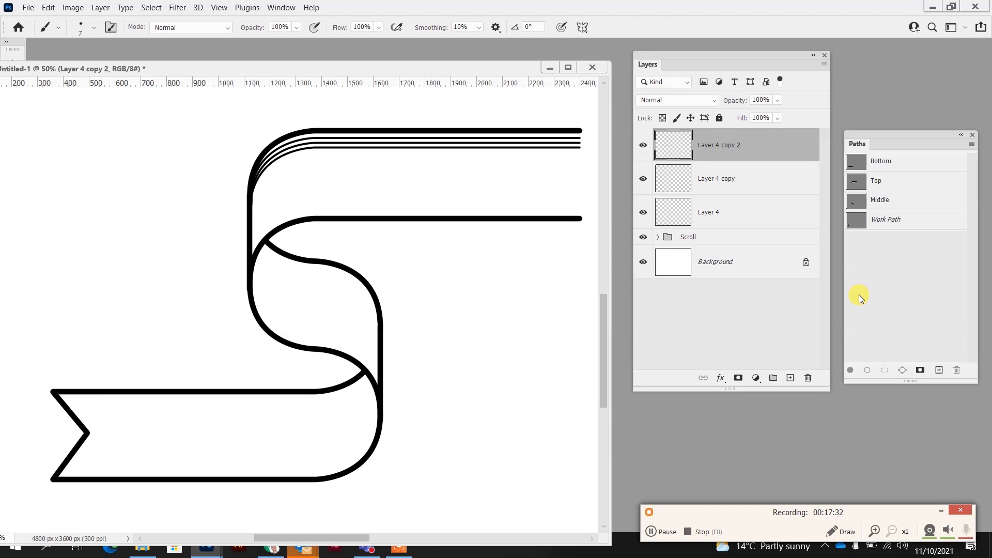
key(ctrl+alt+shift+t)
key(ctrl+alt+shift+t)
key(ctrl+alt+shift+t)
key(ctrl+alt+shift+t)
key(ctrl+alt+shift+t)
key(ctrl+alt+shift+t)
key(ctrl+alt+shift+t)
key(ctrl+alt+shift+t)
key(ctrl+alt+shift+t)
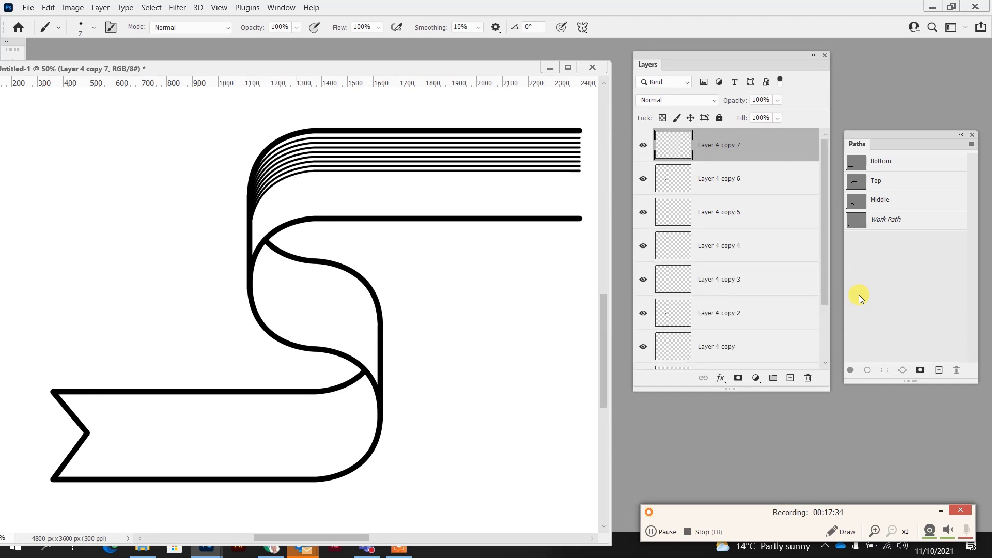
key(ctrl+alt+shift+t)
key(ctrl+alt+shift+t)
key(ctrl+alt+shift+t)
key(ctrl+alt+shift+t)
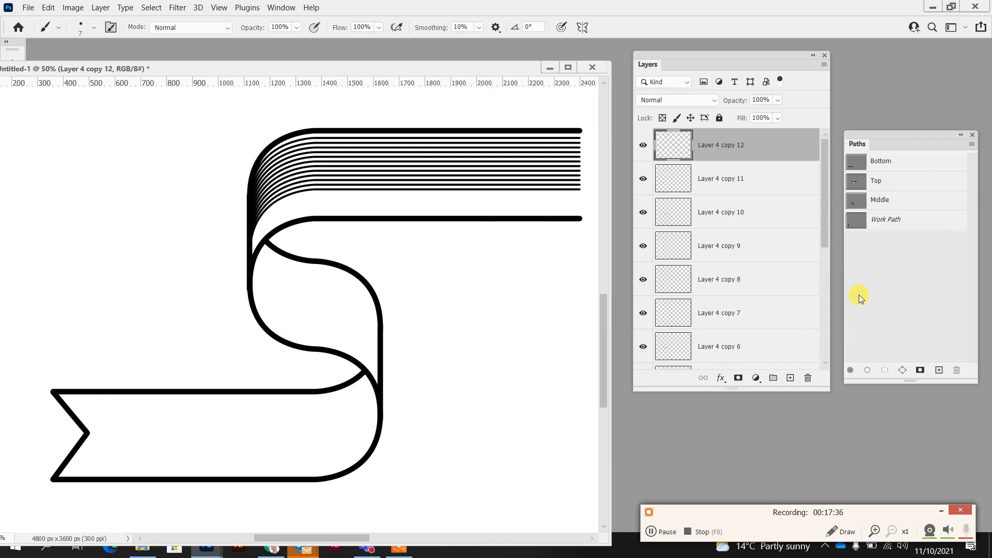
key(ctrl+alt+shift+t)
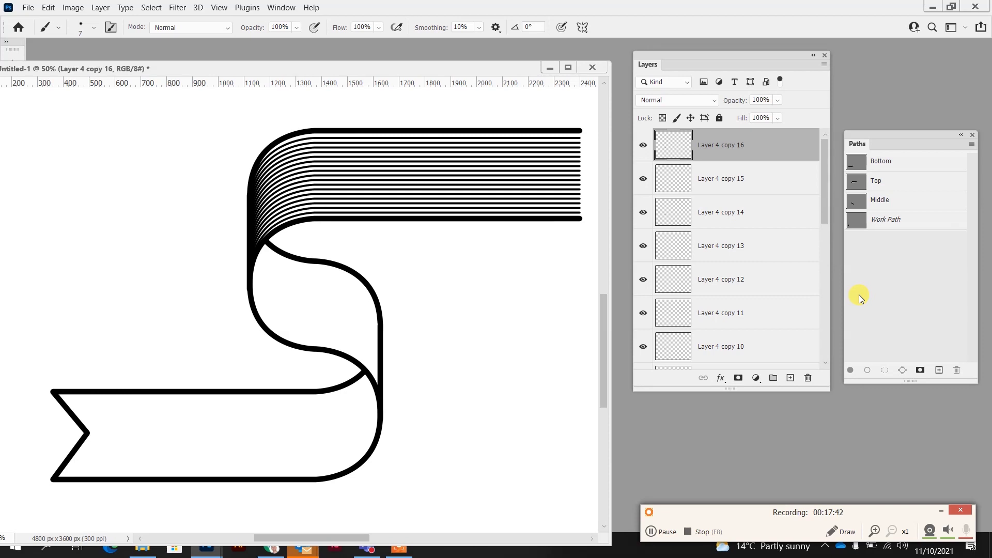
Merge Layer 4 and all its copies into one layer and rename it Top shading.
scroll(752, 252, down, 8)
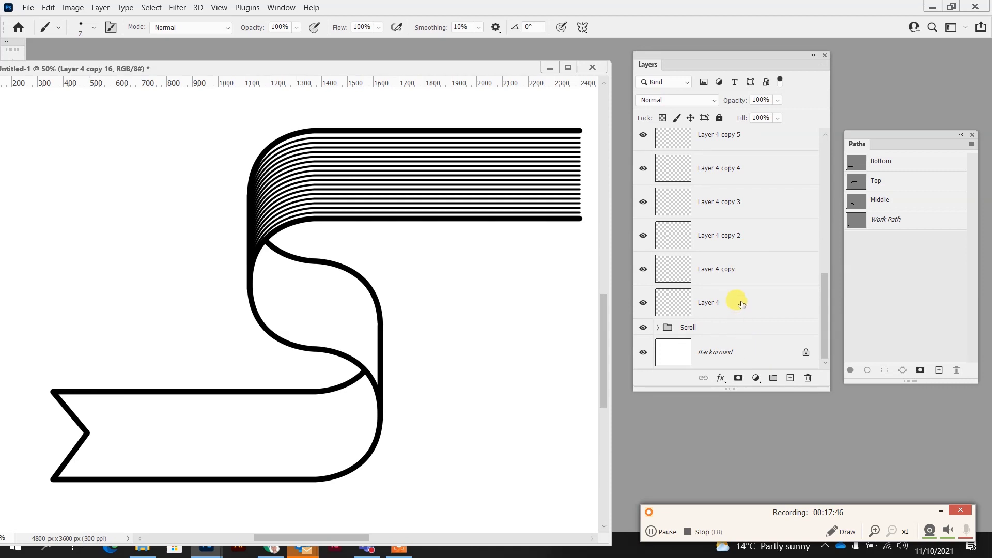
shift+click(738, 305)
key(ctrl+e)
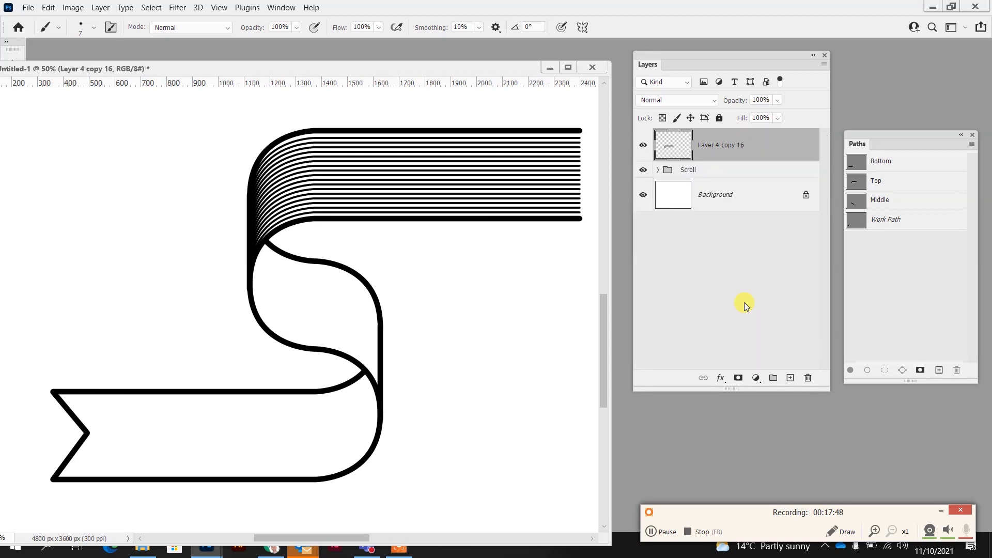
double_click(723, 146)
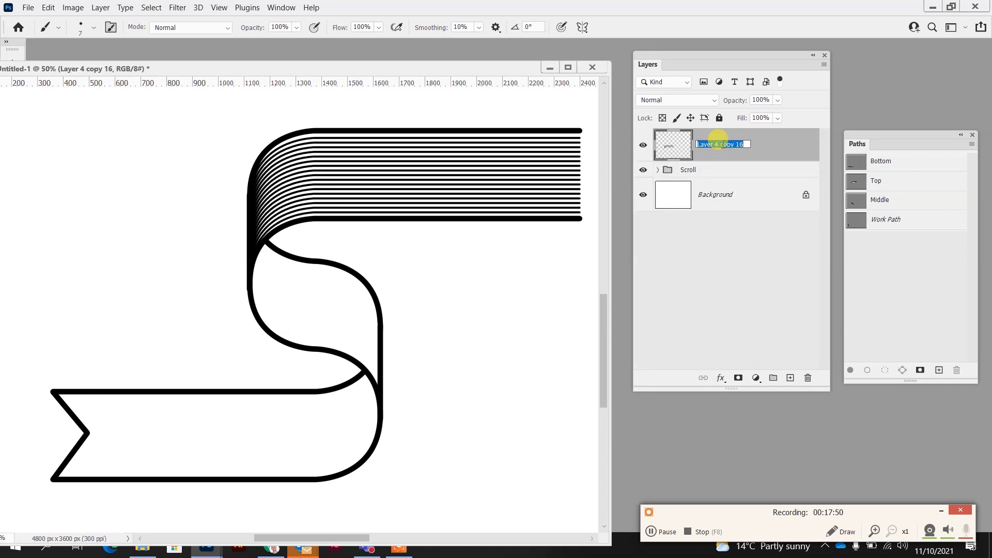
text(T)
click(761, 256)
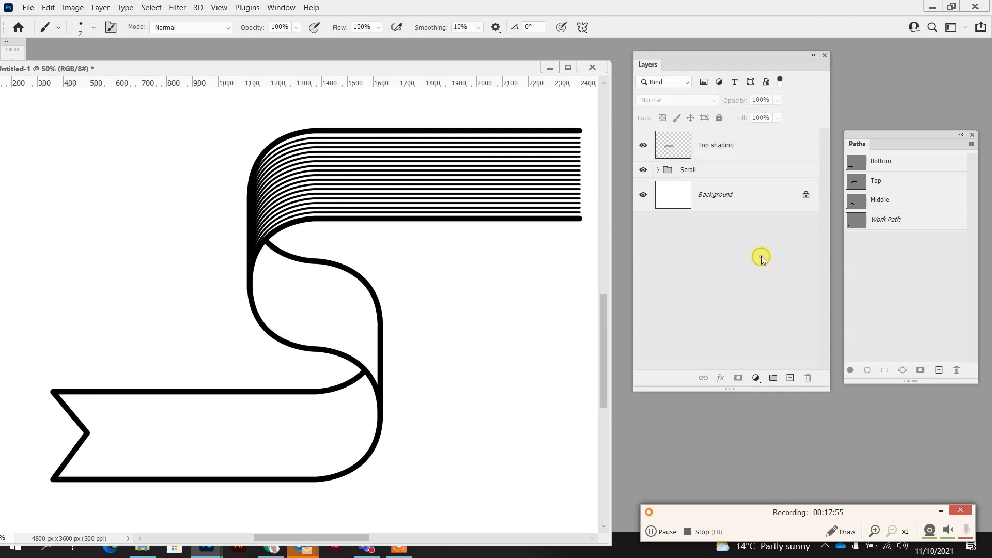
Add a new layer above Top shading and stroke the Middle path on it with the 7 px brush.
click(746, 143)
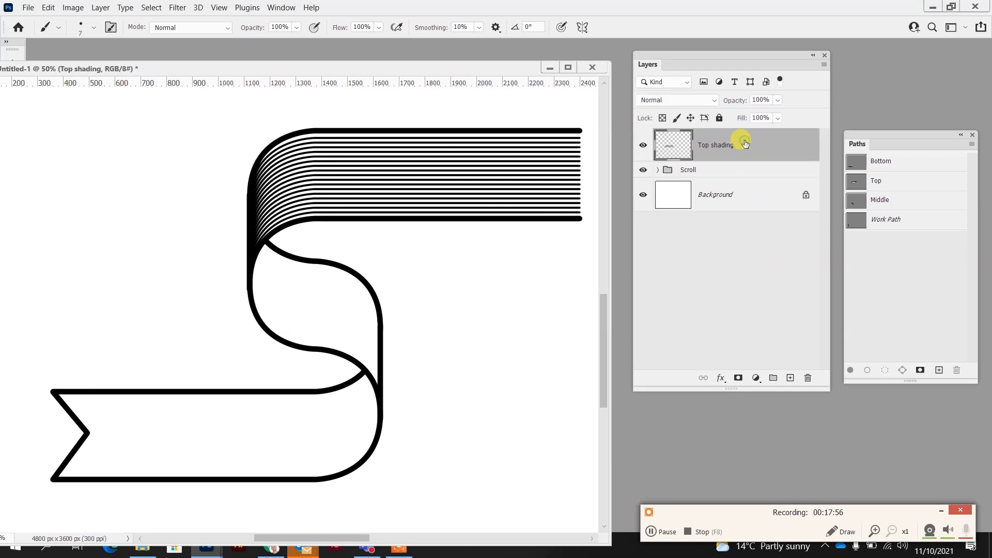
click(791, 379)
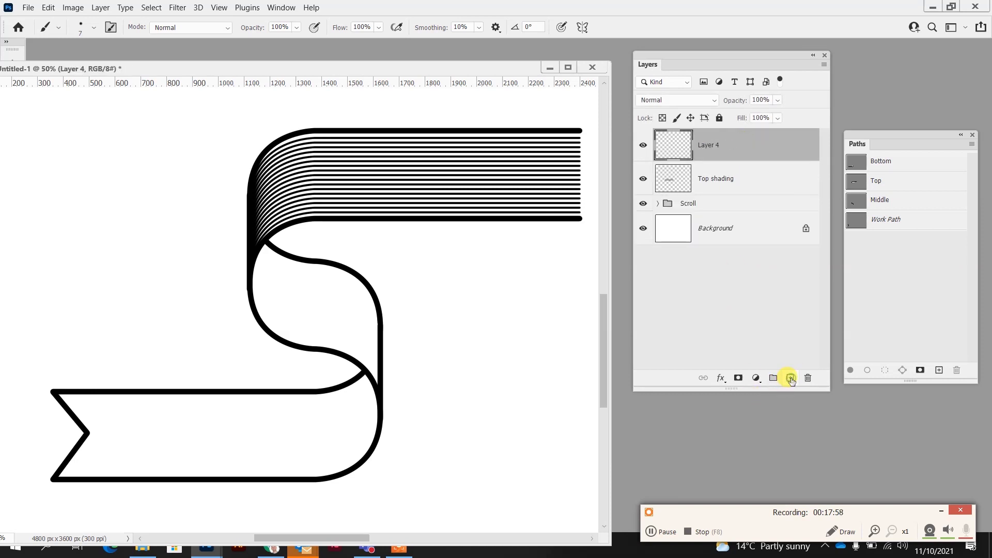
click(908, 204)
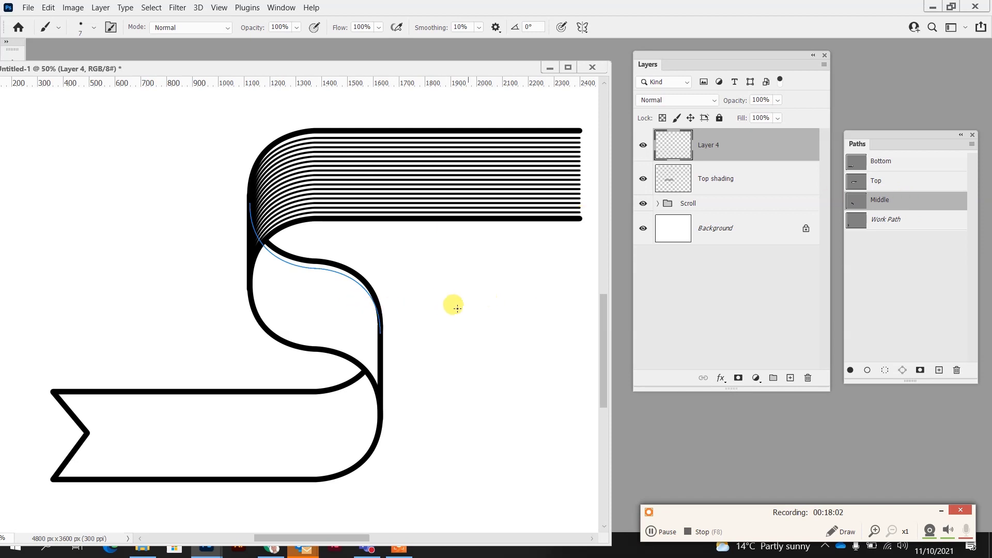
click(868, 370)
click(920, 246)
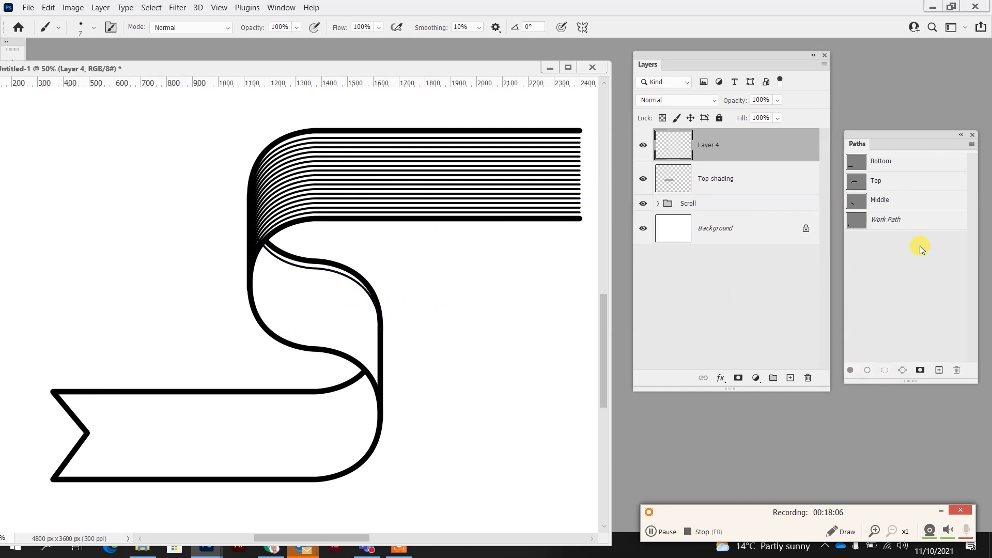
Duplicate the middle line's layer and free-transform the copy straight down to Y 2351 px.
right_click(754, 146)
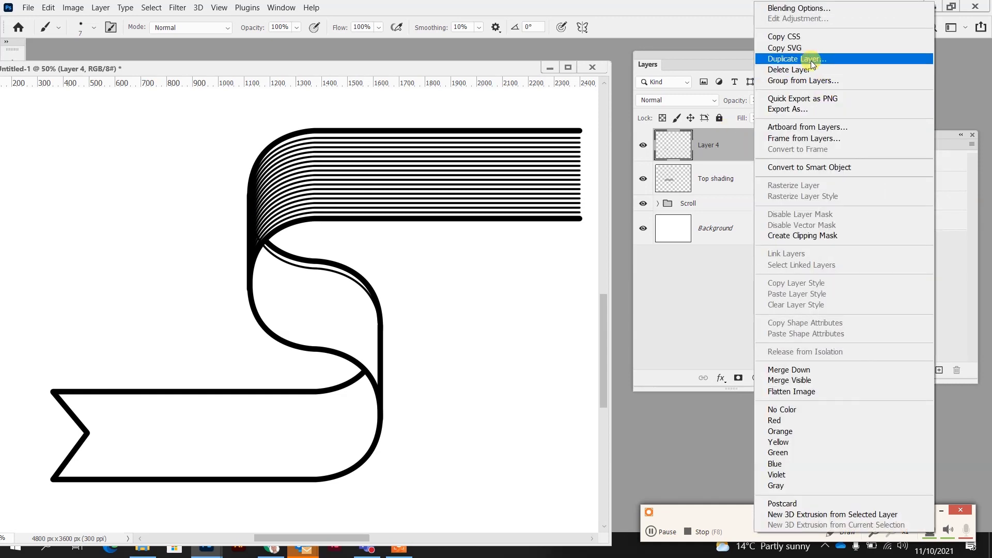
click(814, 59)
click(608, 146)
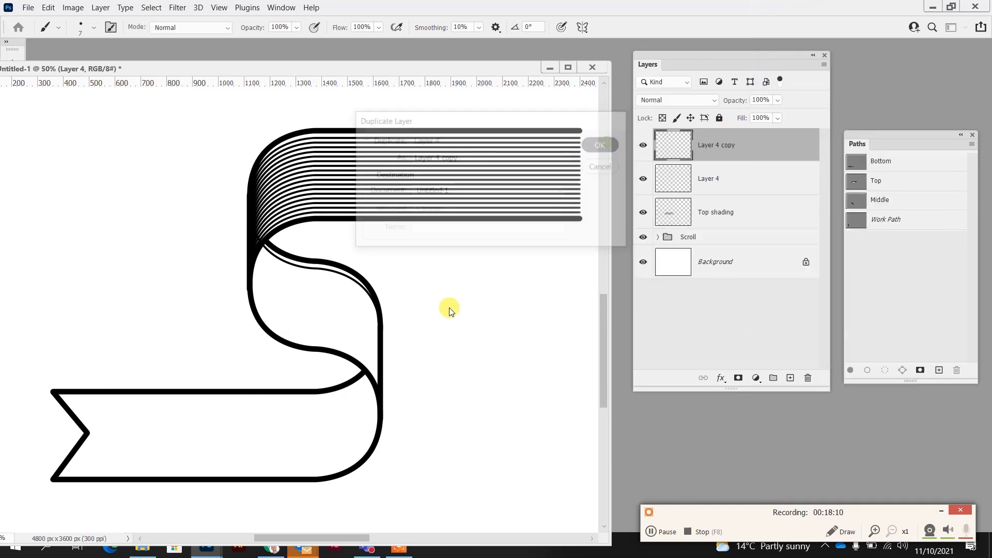
key(v)
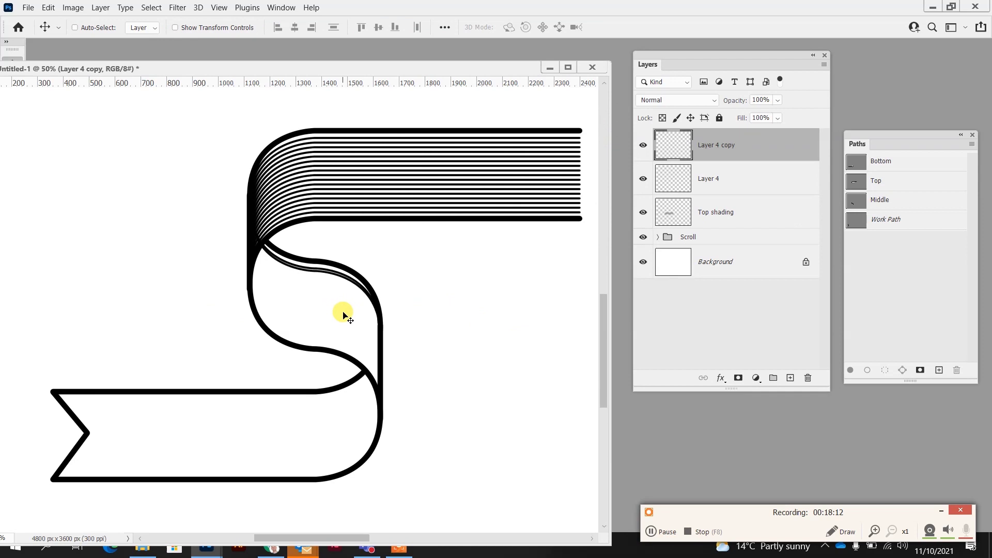
key(ctrl)
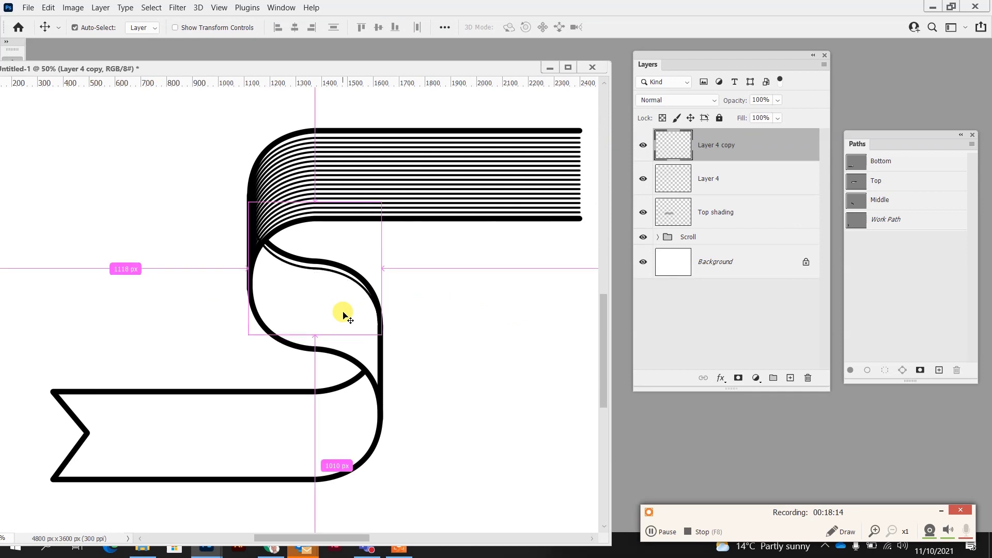
key(ctrl+t)
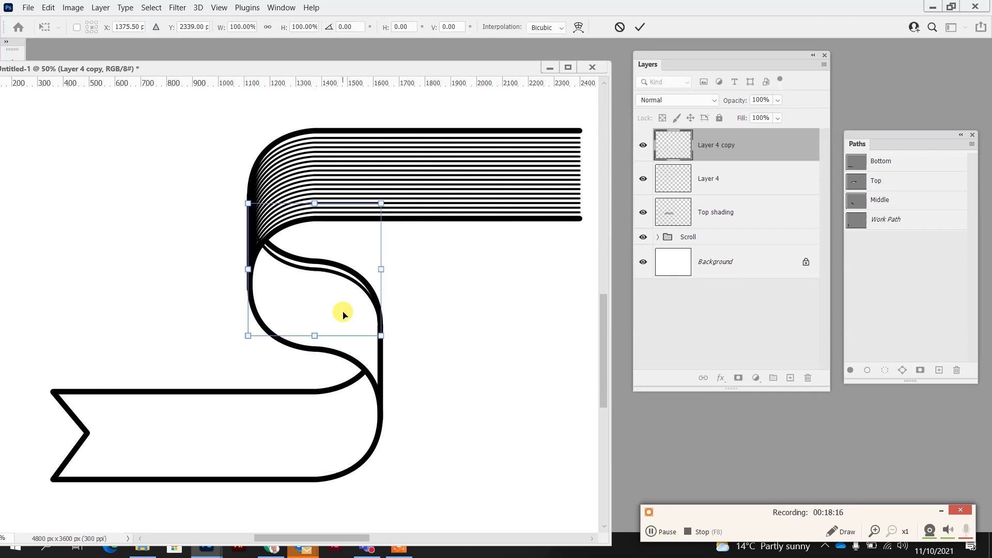
key(Down)
key(Down)
key(Down)
key(Down)
key(Down)
key(Down)
key(Down)
key(Down)
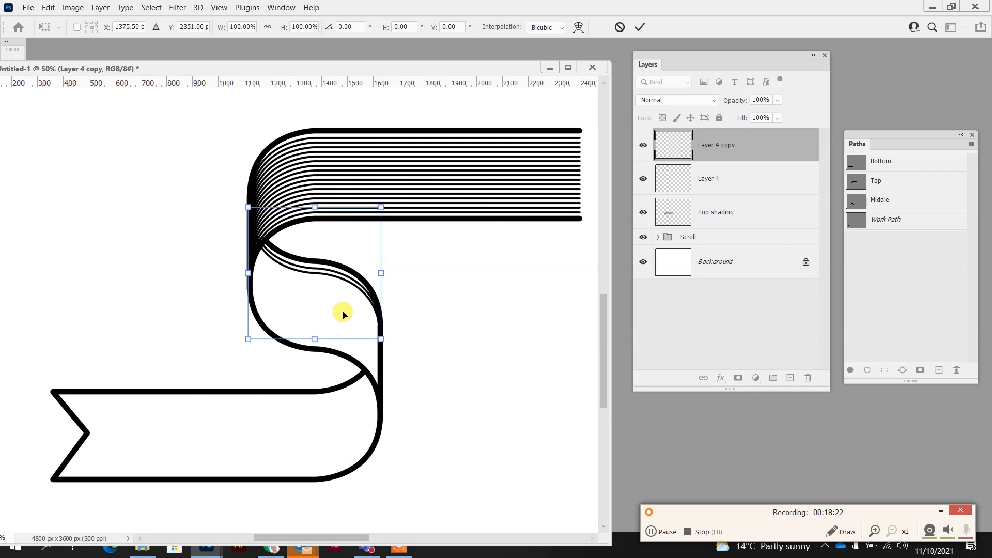
key(Return)
Commit the move and repeat the duplicating transform until evenly spaced thin lines fill the middle ribbon section down to its lower edge.
key(ctrl)
key(ctrl+shift+alt+t)
key(ctrl+shift+alt+t)
key(ctrl+shift+alt+t)
key(ctrl+shift+alt+t)
key(ctrl+shift+alt+t)
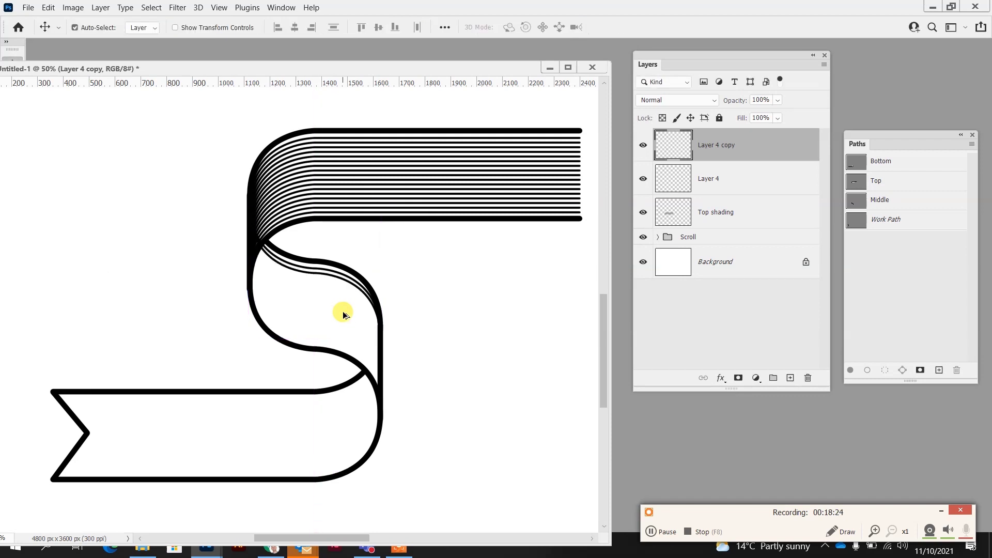
key(ctrl+shift+alt+t)
key(ctrl+shift+alt+t)
key(ctrl+shift+alt+t)
key(ctrl+shift+alt+t)
key(ctrl+shift+alt+t)
key(ctrl+shift+alt+t)
key(ctrl+shift+alt+t)
key(ctrl+shift+alt+t)
key(ctrl+shift+alt+t)
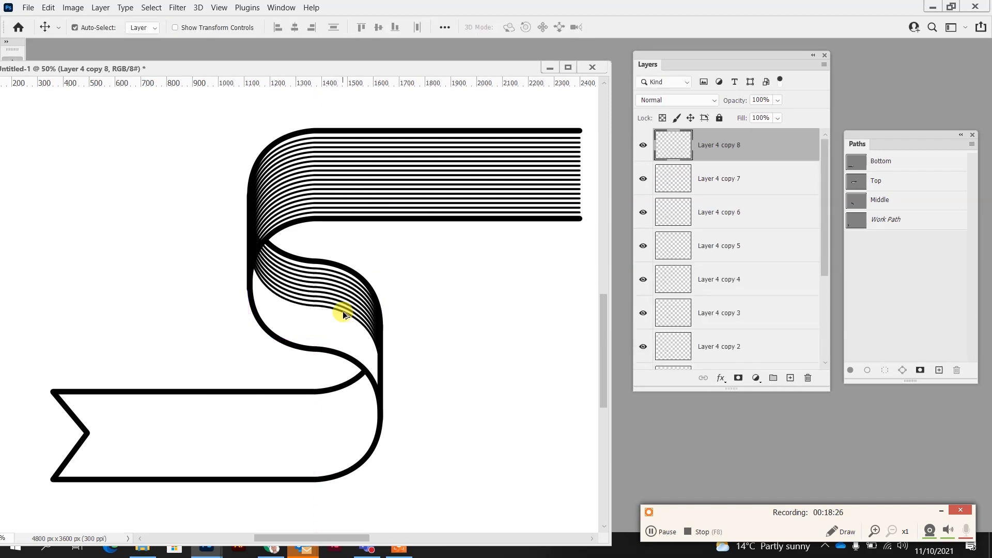
key(ctrl+shift+alt+t)
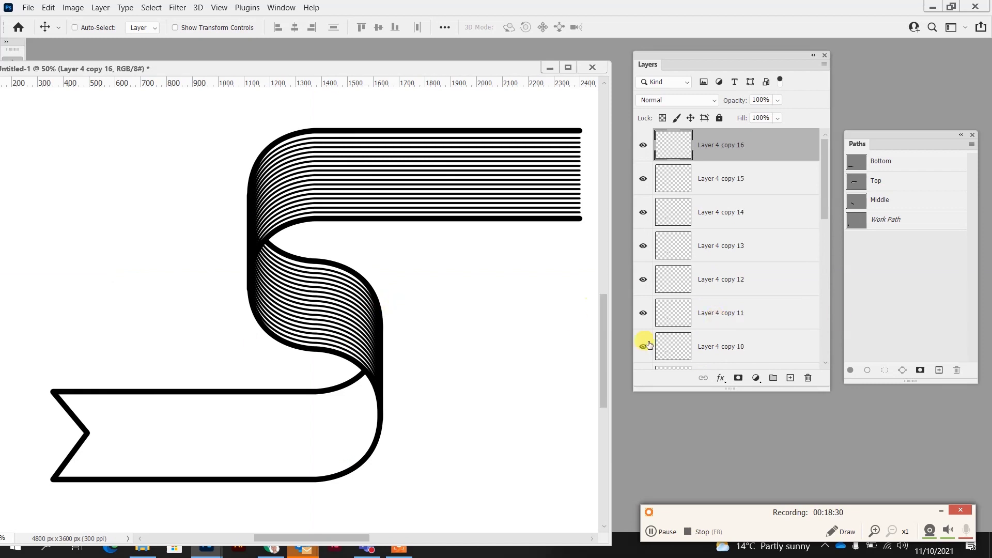
Merge Layer 4 and all its copies into one layer and rename it Middle shading.
scroll(729, 305, down, 5)
scroll(734, 307, down, 3)
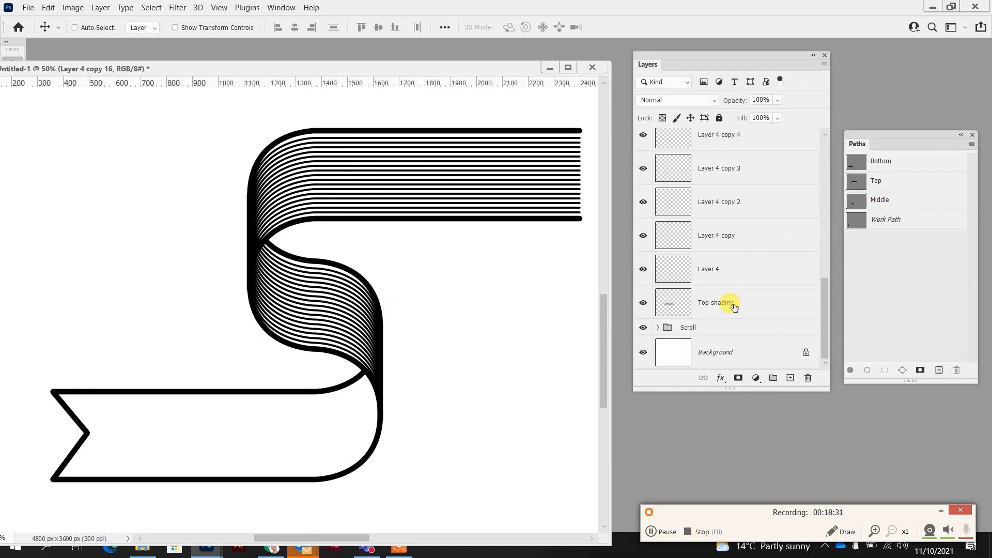
shift+click(738, 267)
key(ctrl+e)
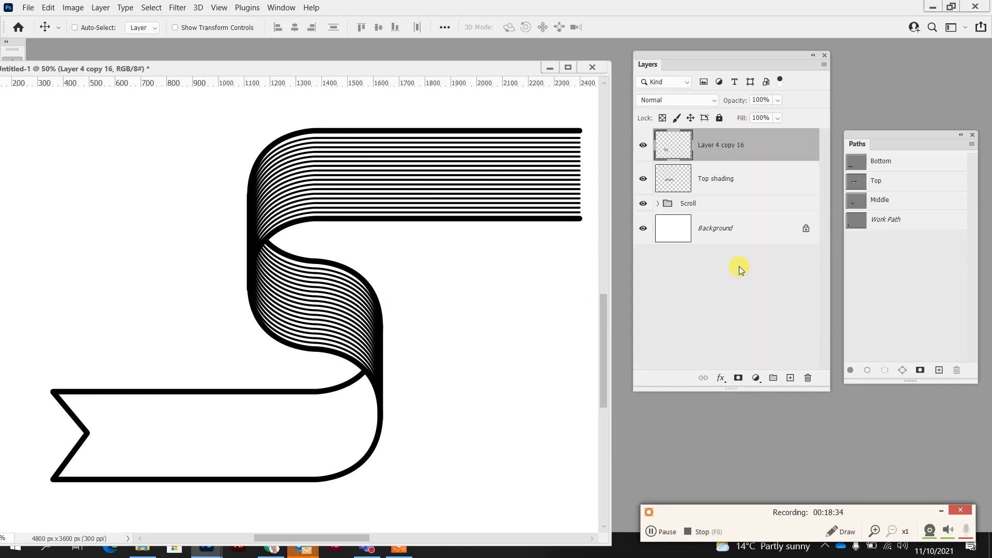
double_click(722, 145)
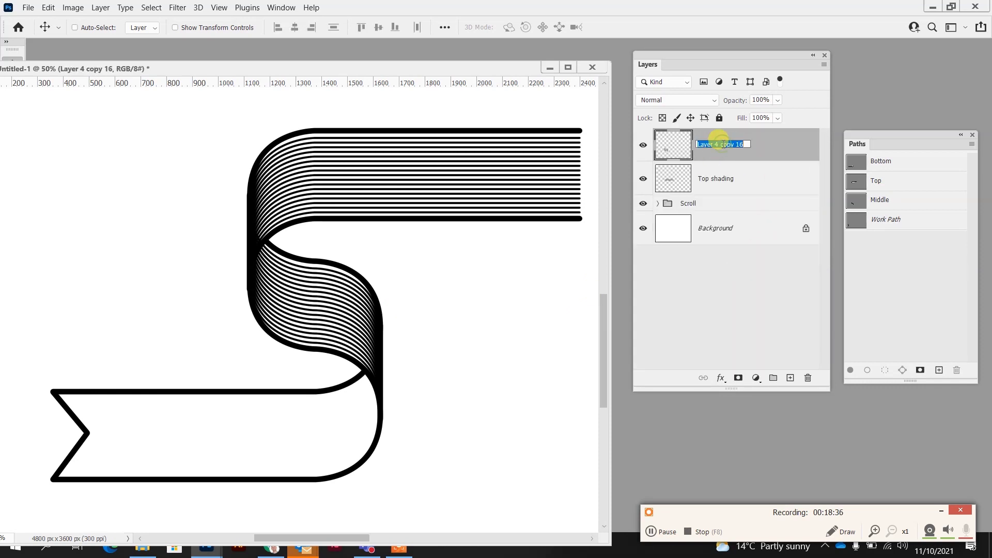
text(Middle shading)
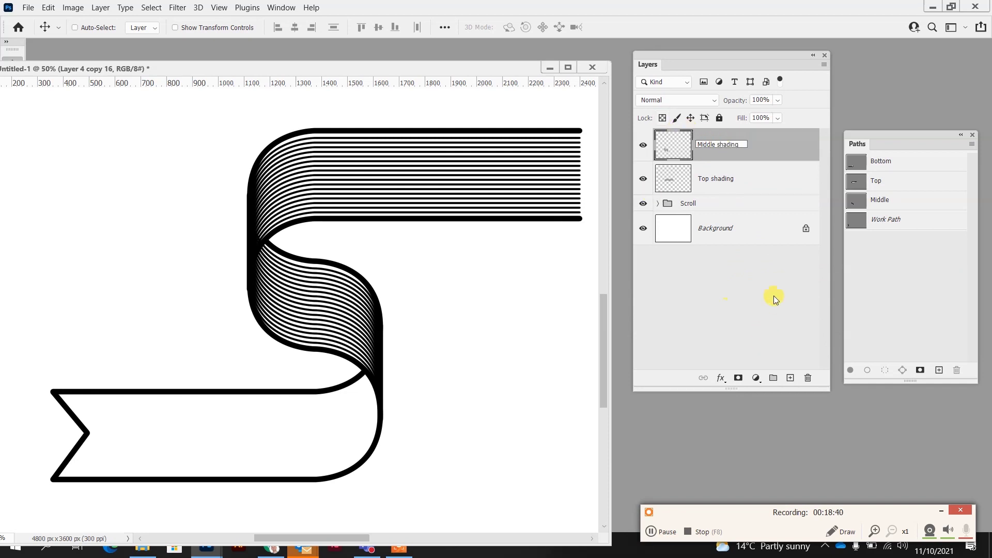
click(728, 290)
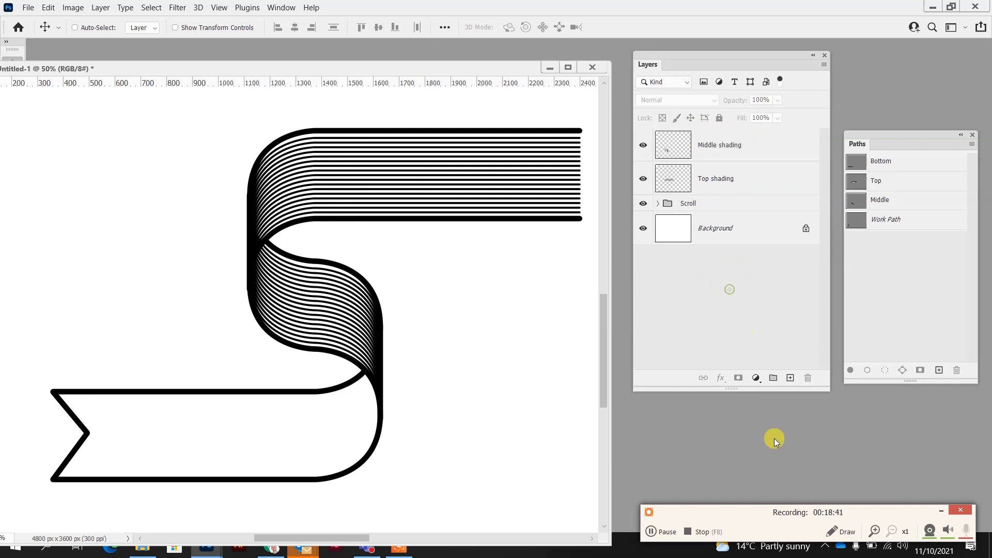
Add a new layer above Middle shading and stroke the Bottom path on it with the 7 px brush.
click(789, 378)
click(906, 160)
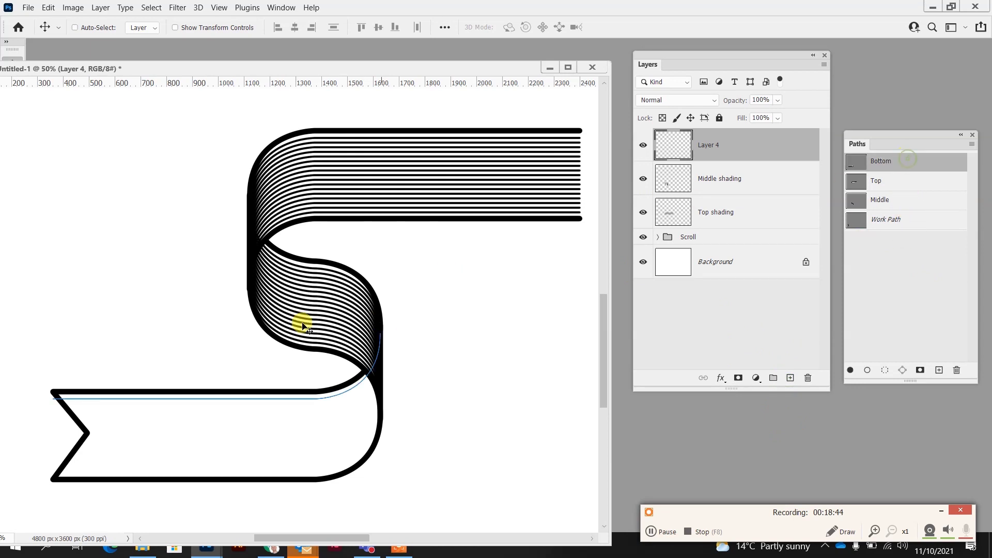
key(b)
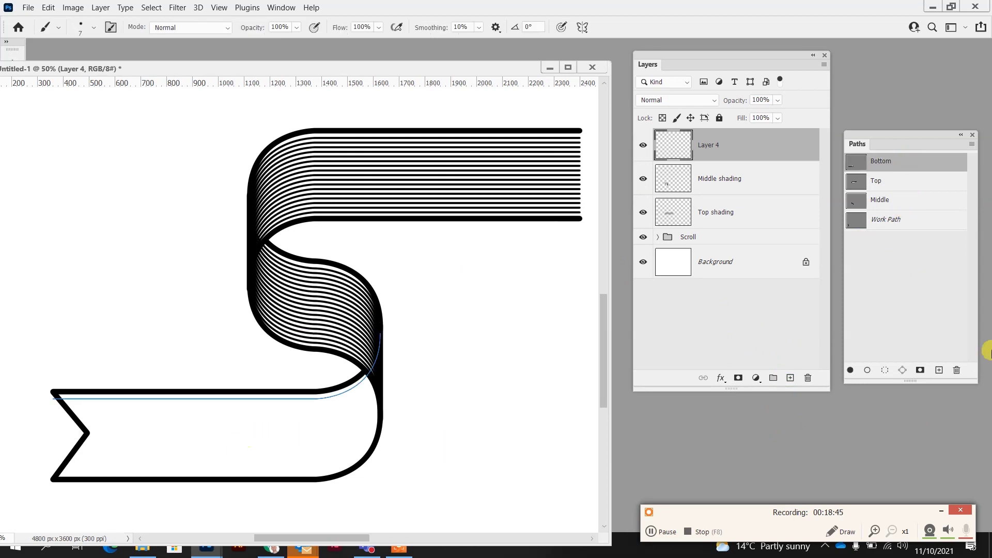
click(867, 371)
click(883, 293)
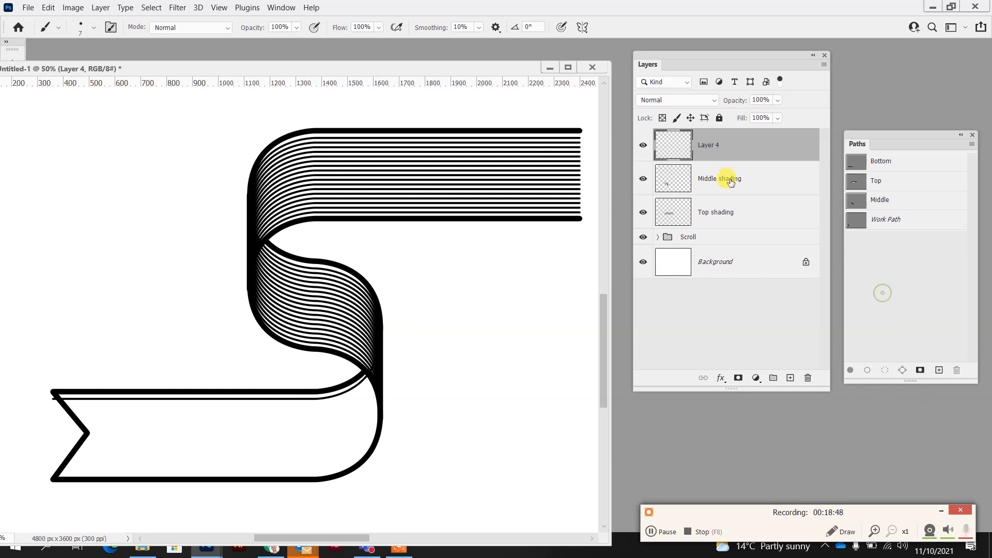
Duplicate the bottom line's layer and free-transform the copy straight down to Y 2730 px.
right_click(761, 143)
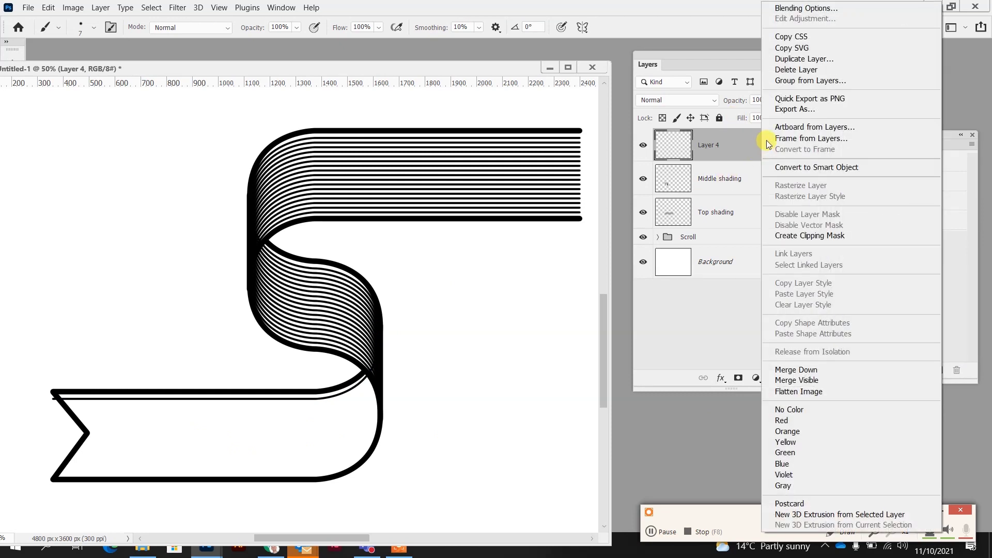
click(821, 60)
click(602, 145)
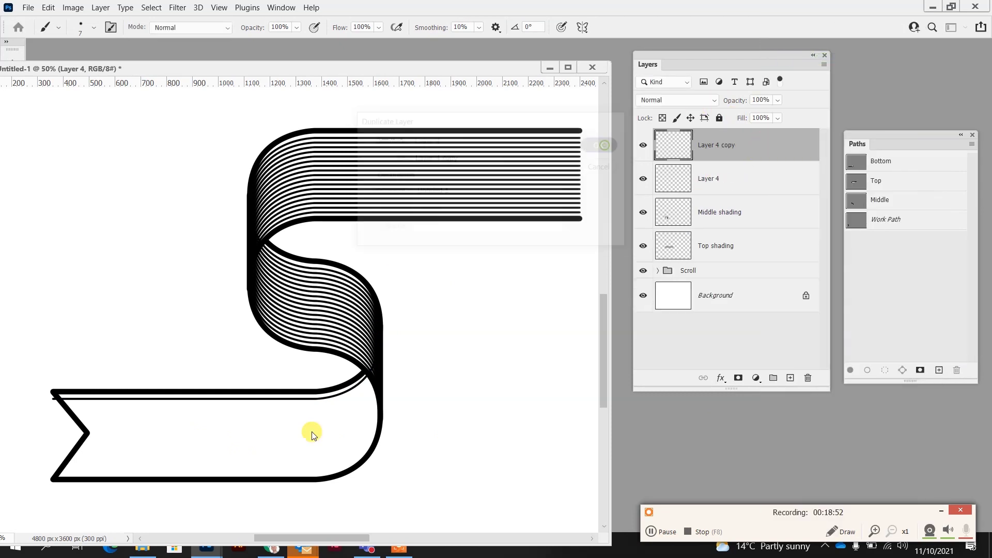
key(v)
drag(328, 408, 326, 404)
key(ctrl+t)
key(Down)
key(Down)
key(Down)
key(Down)
key(Down)
key(Down)
key(Down)
key(Down)
key(Down)
key(Down)
key(Down)
key(Down)
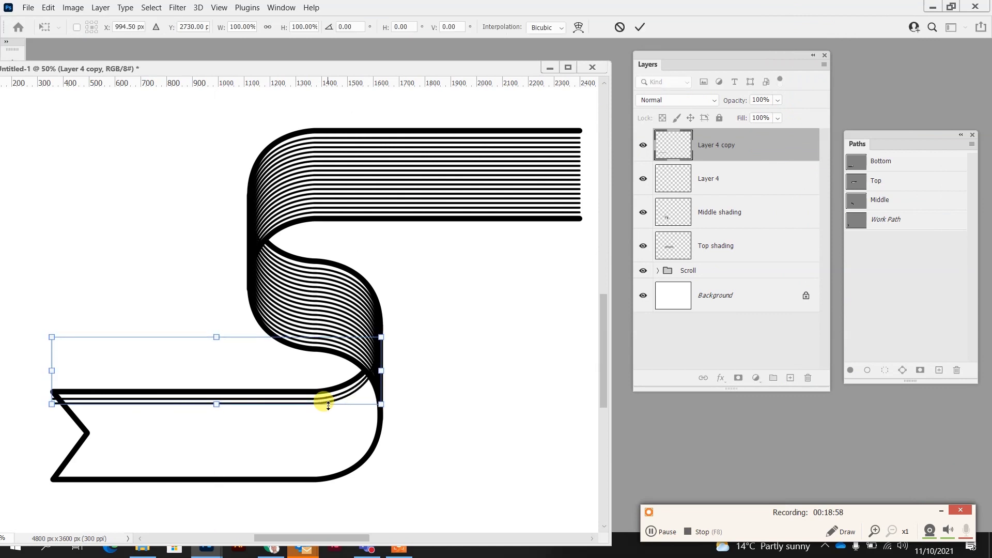
key(Return)
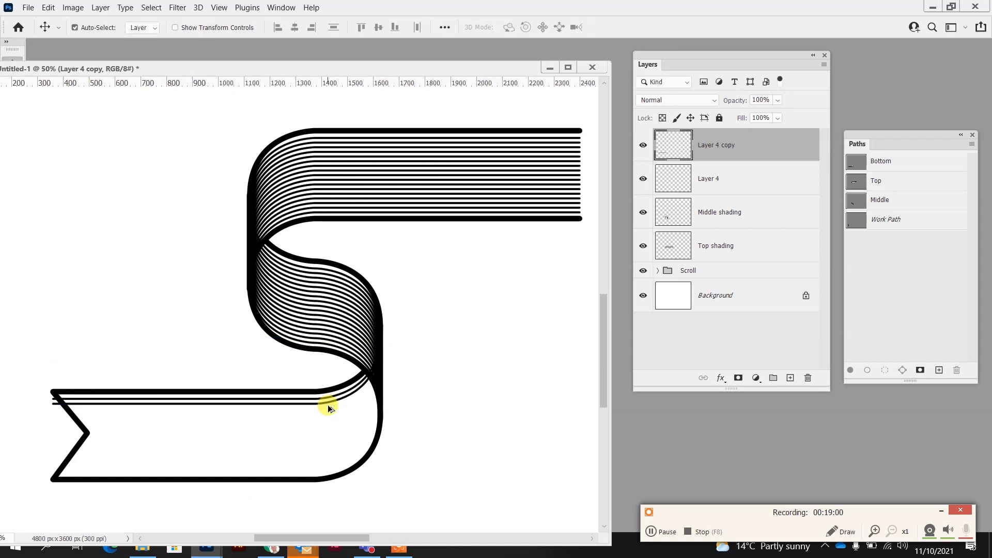
Repeat the duplicating transform until evenly spaced thin lines fill the lower ribbon section down to its bottom edge.
key(ctrl+shift+alt+t)
key(ctrl+shift+alt+t)
key(ctrl+shift+alt+t)
key(ctrl+shift+alt+t)
key(ctrl+shift+alt+t)
key(ctrl+shift+alt+t)
key(ctrl+shift+alt+t)
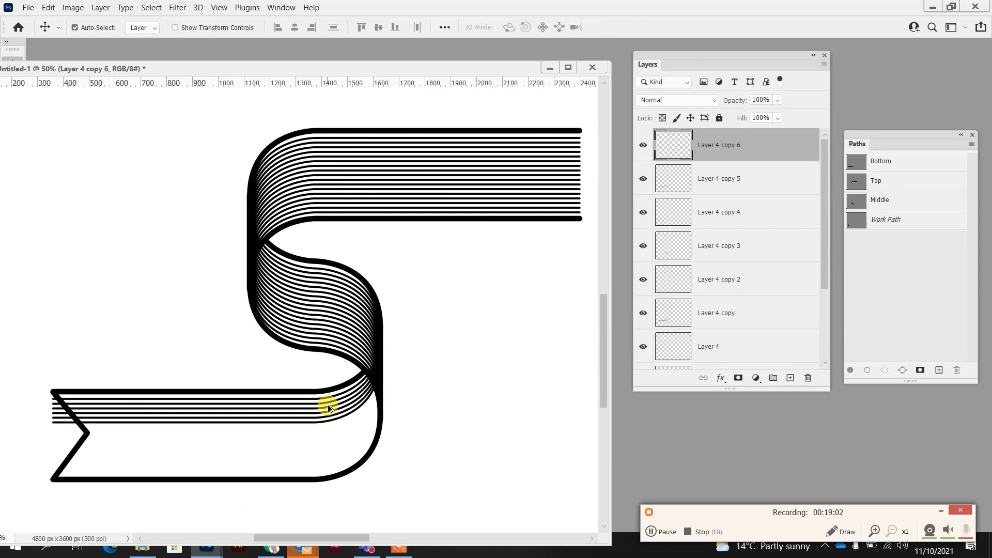
key(ctrl+shift+alt+t)
key(ctrl+shift+alt+t)
key(ctrl+shift+alt+t)
key(ctrl+shift+alt+t)
key(ctrl+shift+alt+t)
key(ctrl+shift+alt+t)
key(ctrl+shift+alt+t)
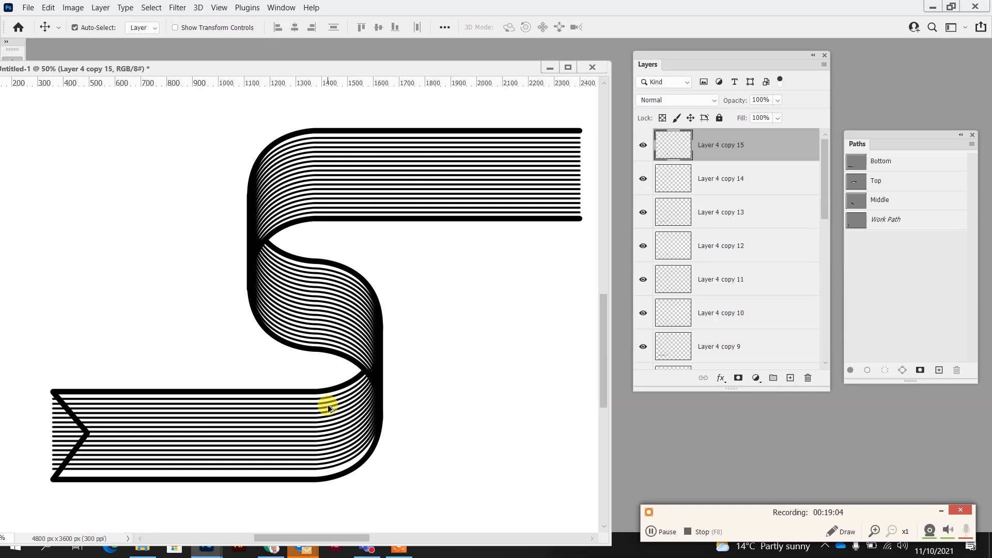
key(ctrl+shift+alt+t)
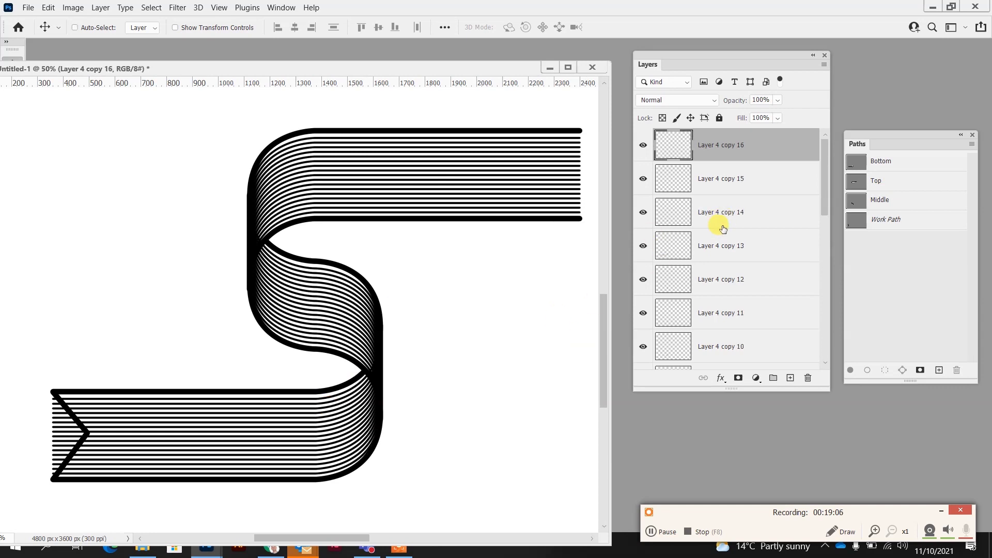
Merge Layer 4 and its copies holding the lower section's lines into a single layer.
scroll(726, 228, down, 3)
scroll(727, 239, down, 2)
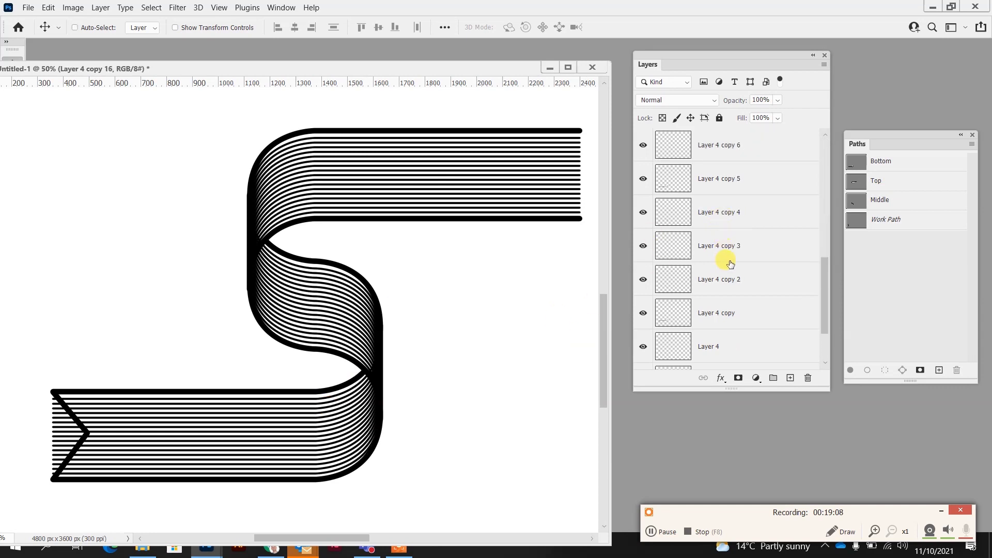
scroll(731, 251, down, 2)
shift+click(731, 250)
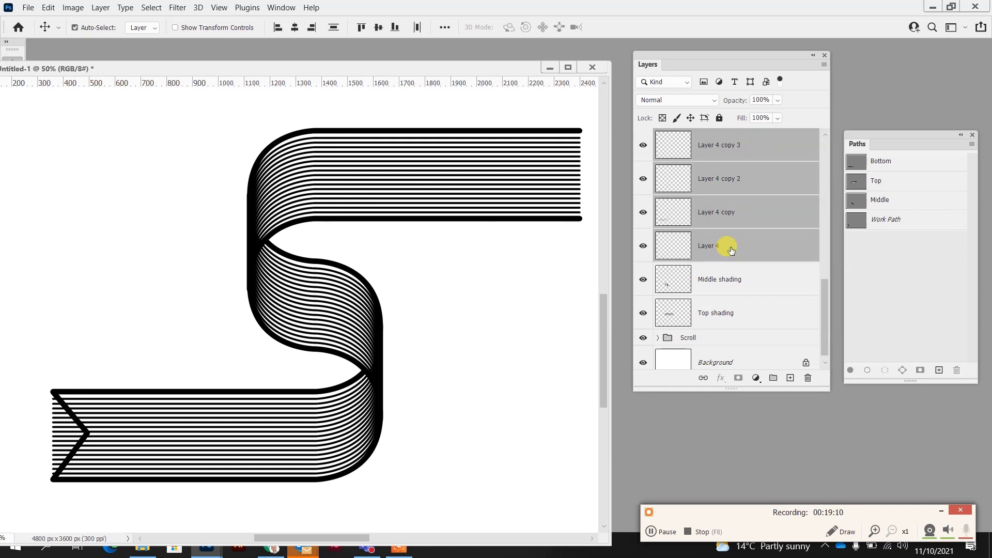
key(ctrl+e)
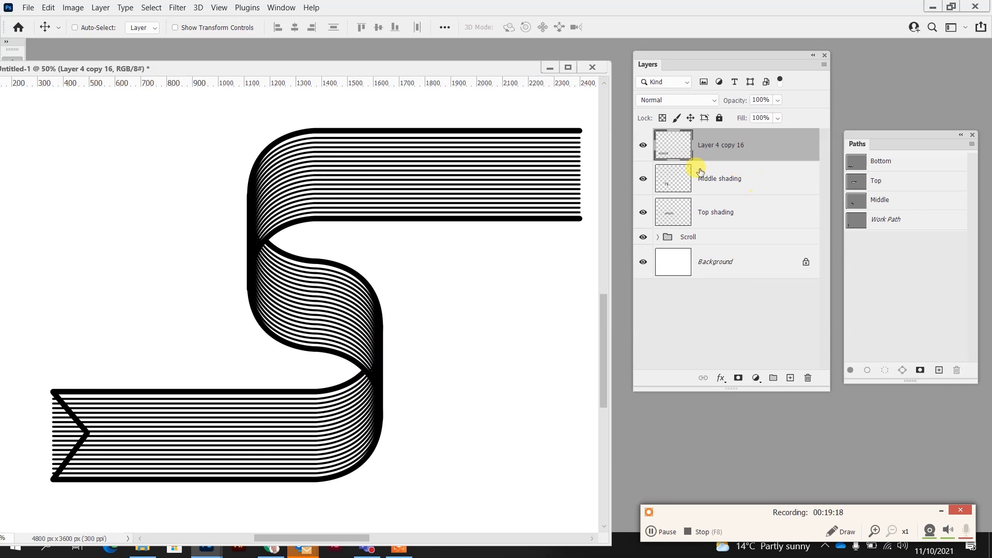
Reorder the shading layers as top, middle, bottom above the Scroll group and rename the merged lower layer Bottom shading.
drag(766, 214, 764, 138)
mouse_move(738, 216)
mouse_down()
mouse_move(740, 172)
mouse_move(731, 164)
mouse_move(732, 175)
mouse_up()
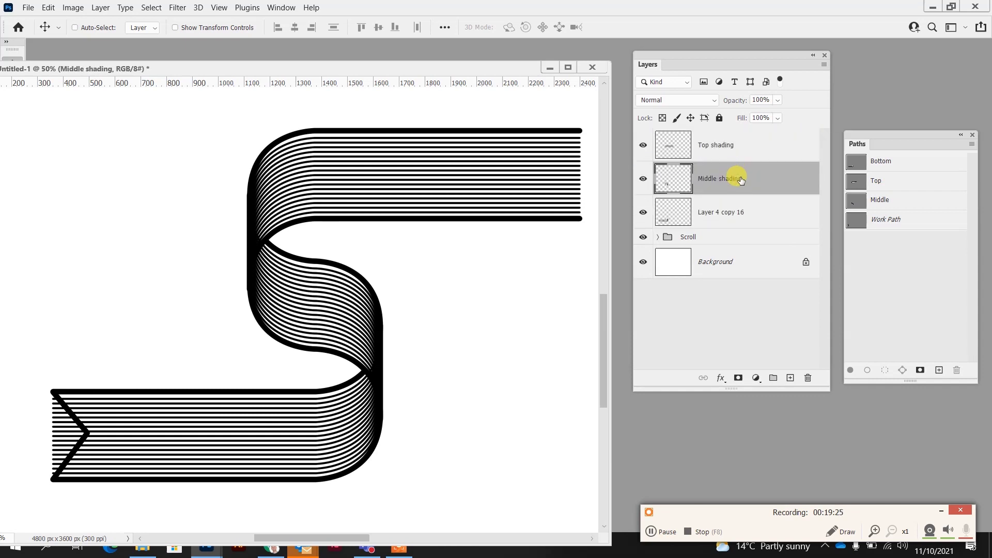
double_click(726, 212)
text(Bottom shading)
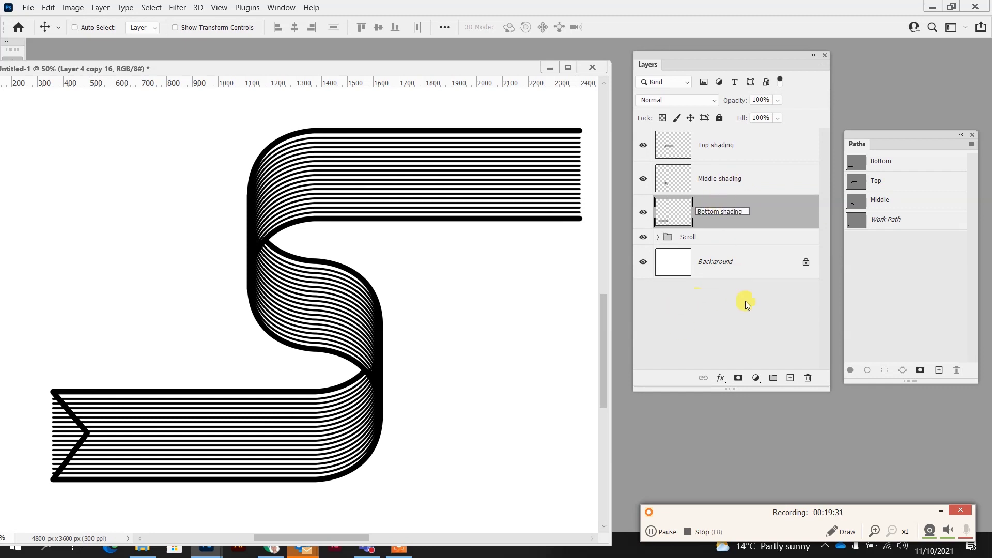
click(745, 301)
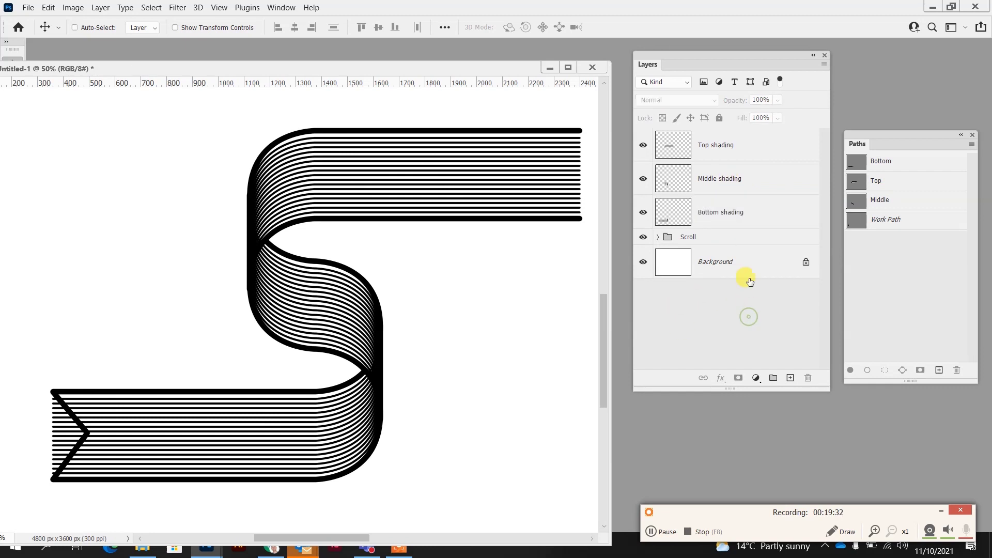
Erase stray lines with the 60 px eraser, on Middle shading at the upper fold and on Bottom shading outside the notched ribbon end.
click(747, 178)
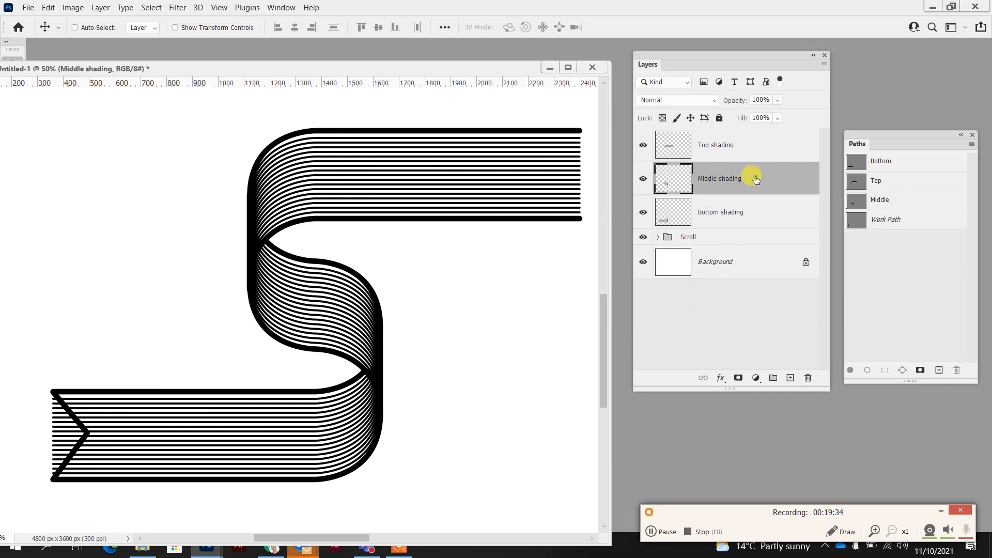
key(e)
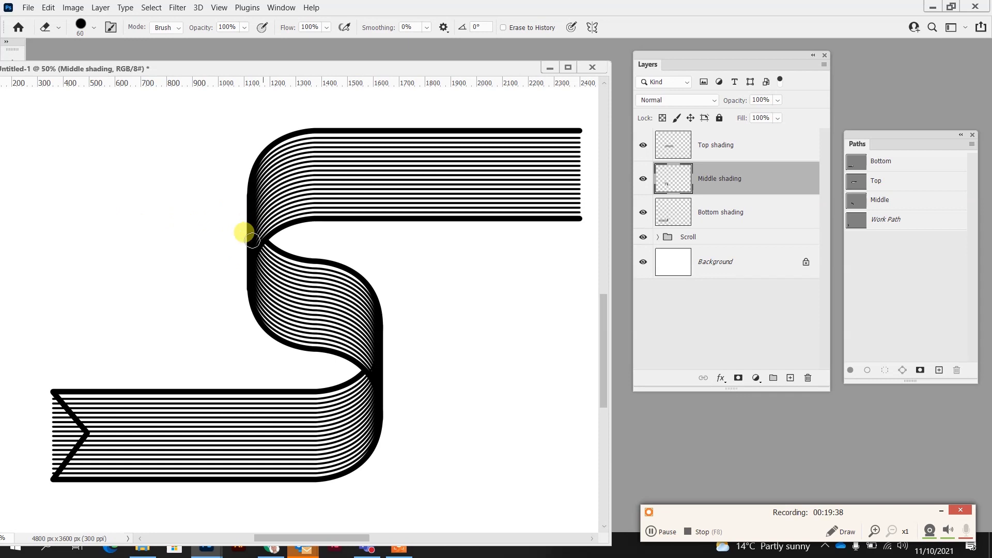
click(754, 219)
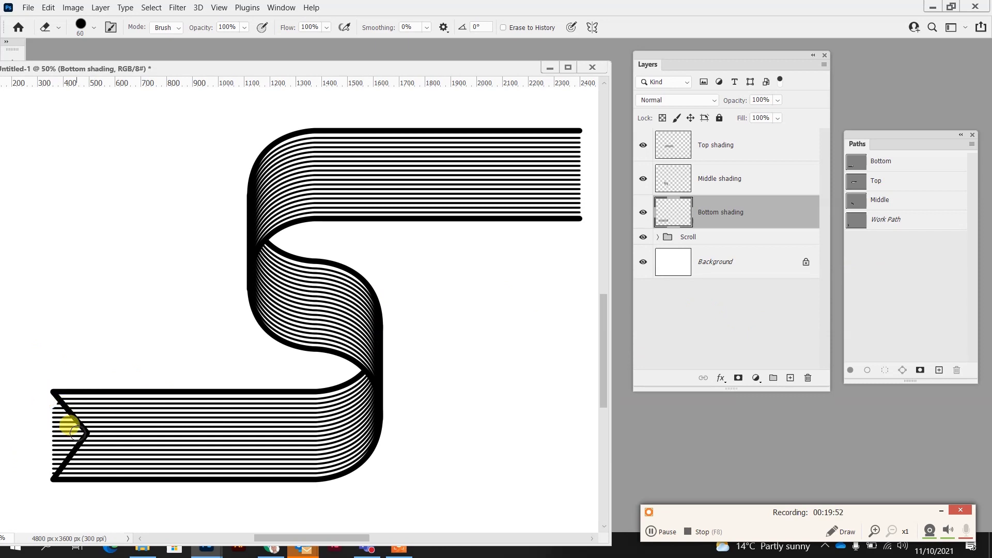
mouse_move(78, 433)
mouse_down()
mouse_move(46, 477)
mouse_move(60, 463)
mouse_move(50, 456)
mouse_move(53, 417)
mouse_up()
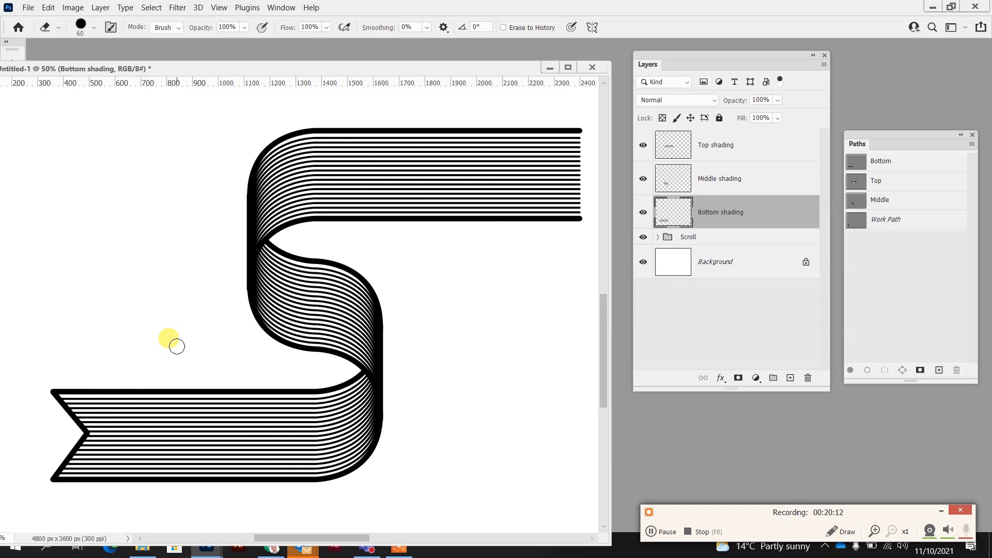
Isolate the Top shading layer to examine its lines, and show all layers again.
click(747, 143)
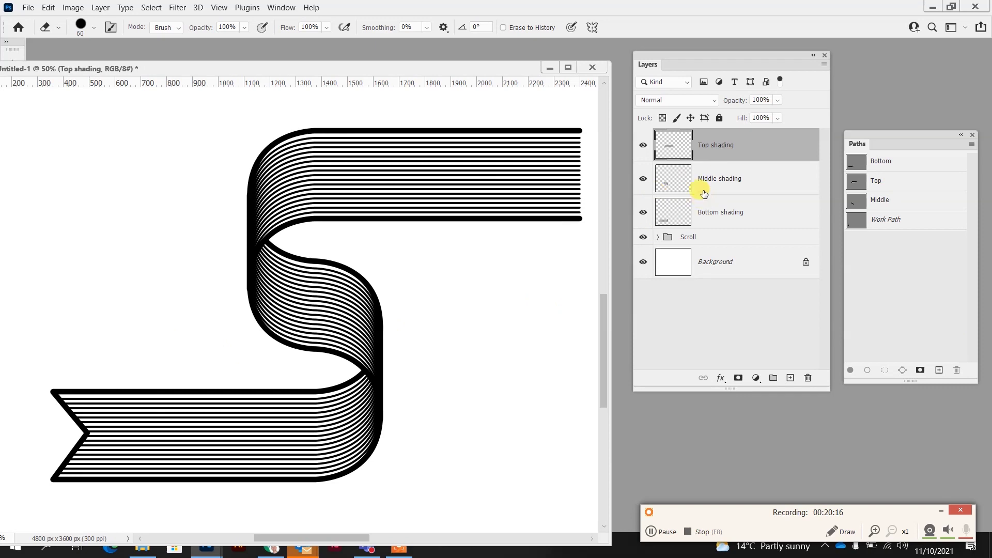
alt+click(642, 146)
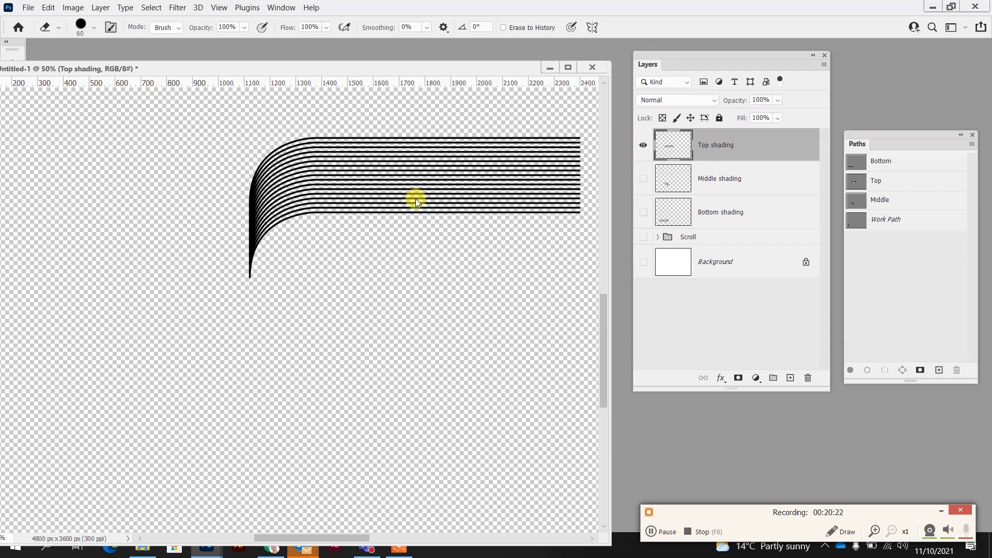
alt+click(643, 146)
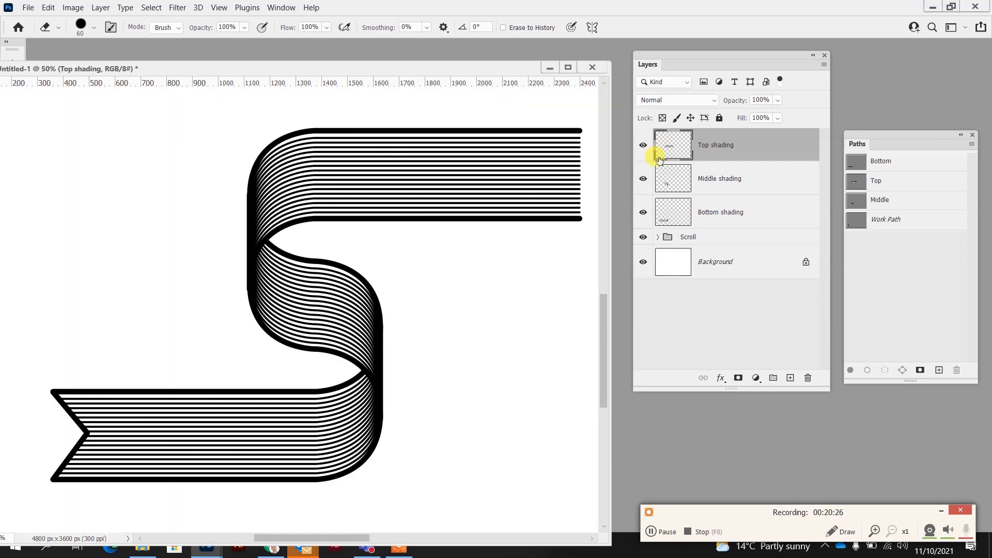
Add a 2 px black outside stroke to the Top shading layer, comparing the lines with the effect preview off and on.
double_click(784, 145)
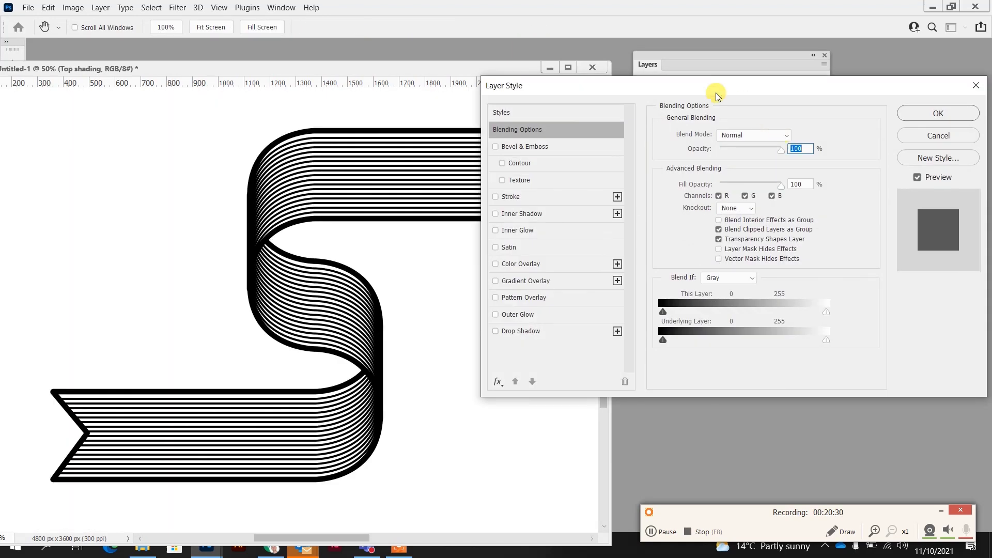
click(513, 196)
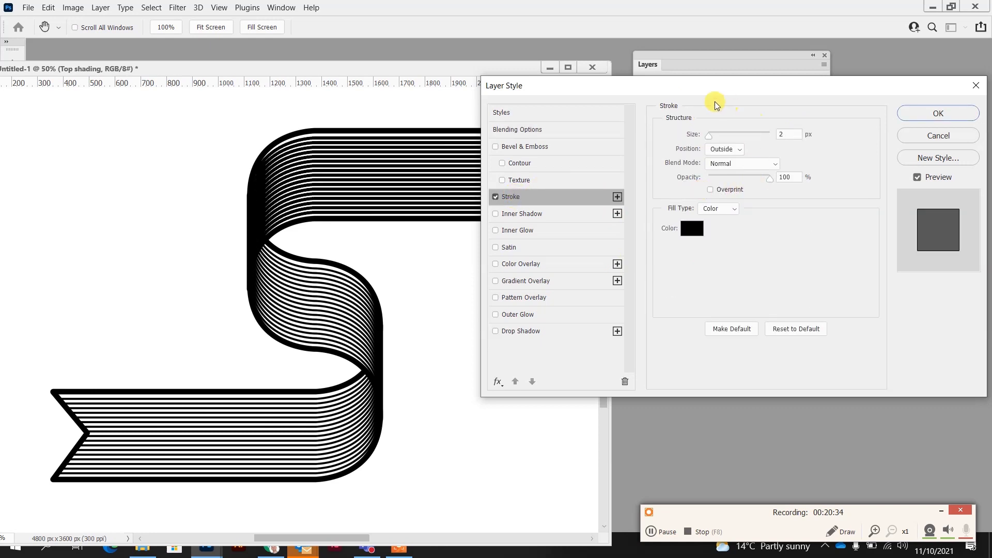
drag(698, 88, 496, 228)
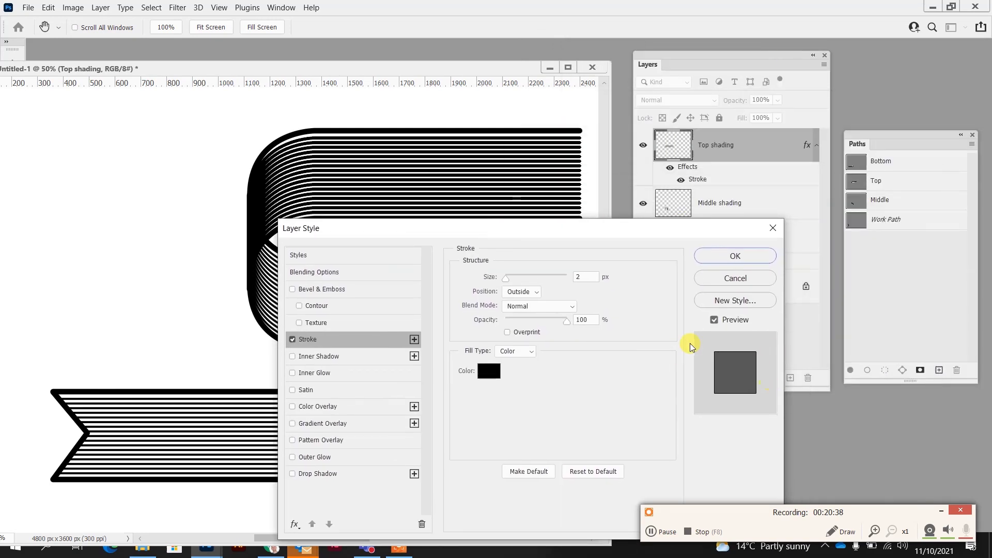
click(715, 320)
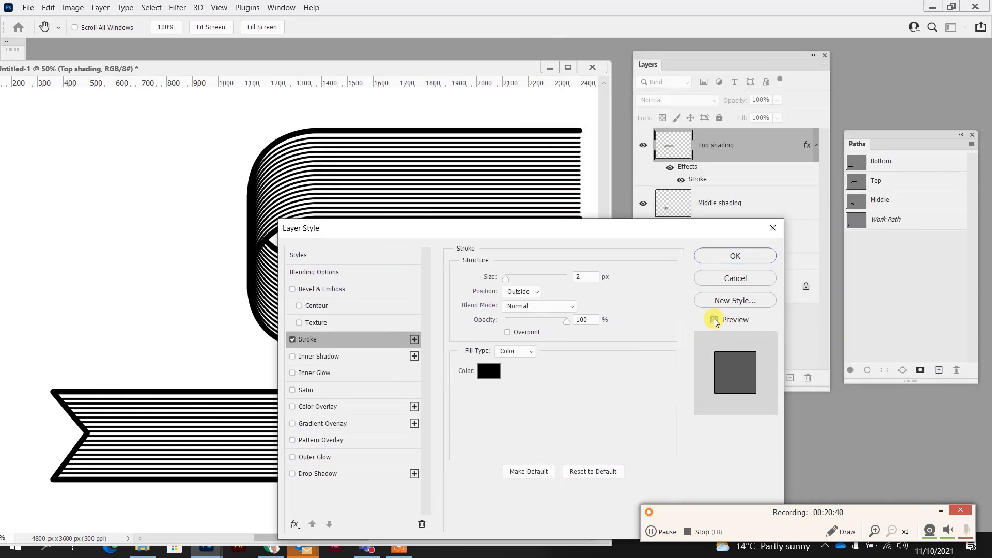
click(715, 321)
click(716, 321)
click(715, 321)
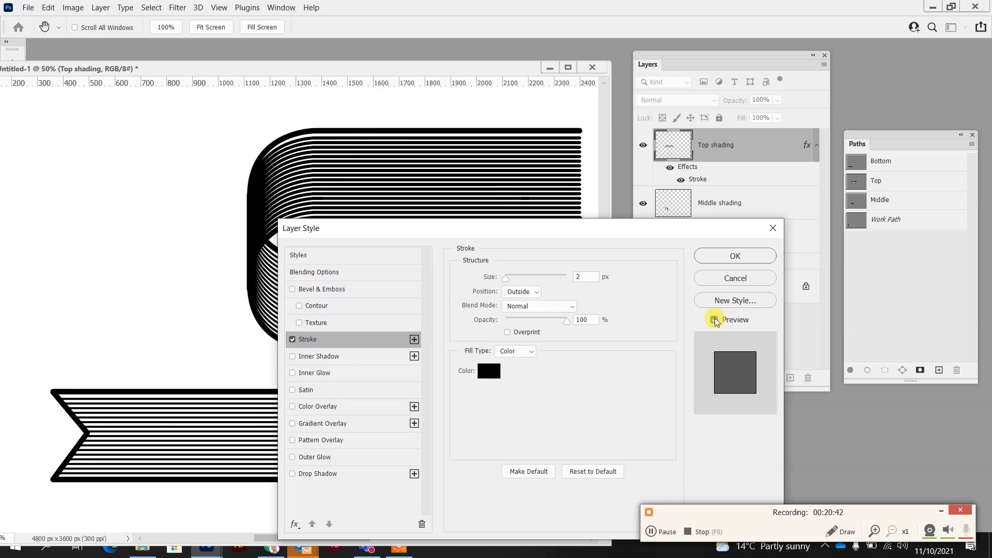
drag(484, 229, 641, 91)
click(889, 113)
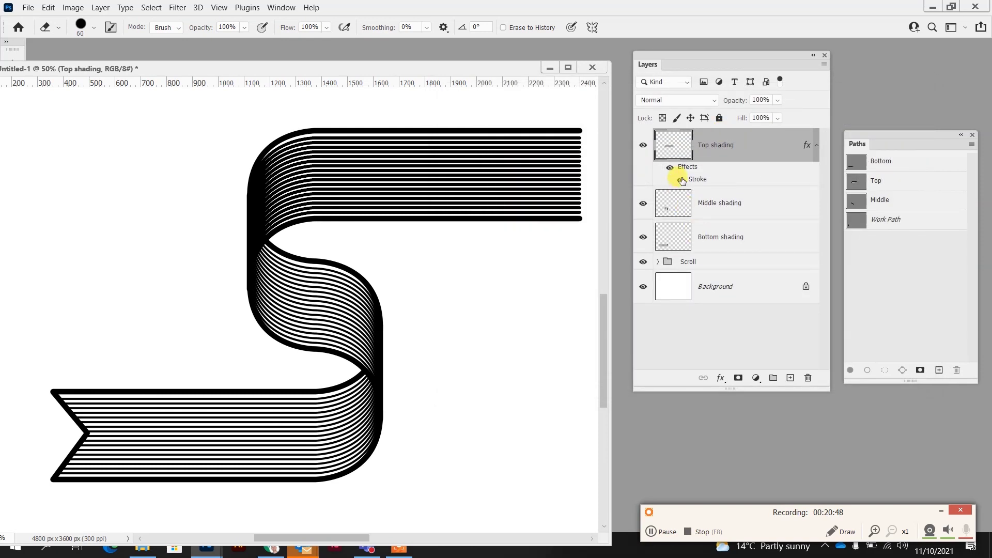
Convert the Top shading stroke into its own layer and delete the part of it covering the curved upper bend.
right_click(706, 183)
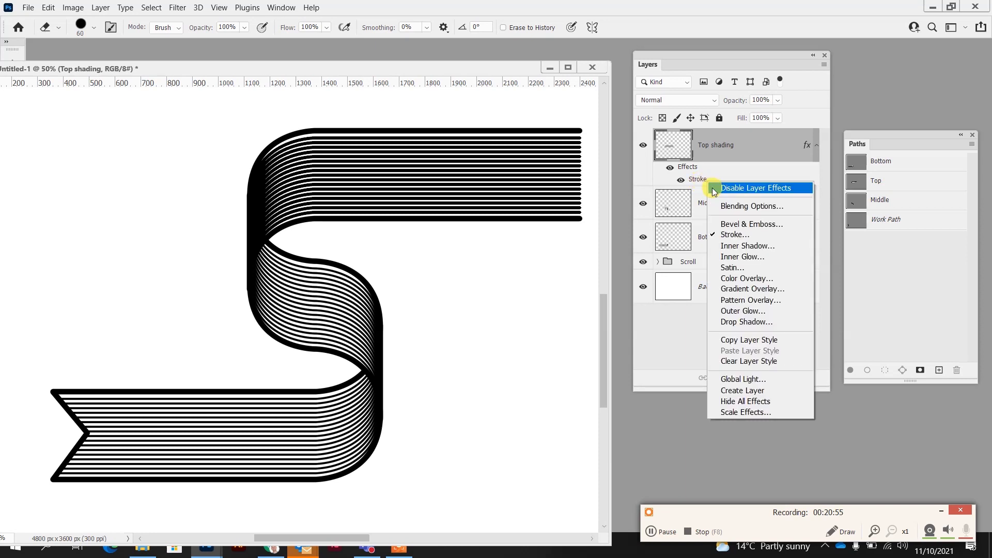
click(754, 395)
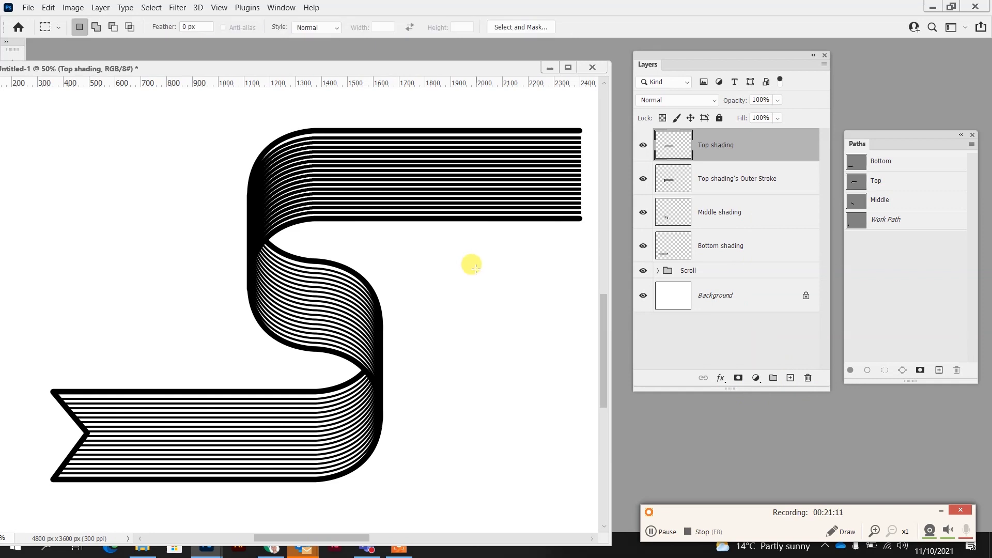
drag(247, 105, 303, 264)
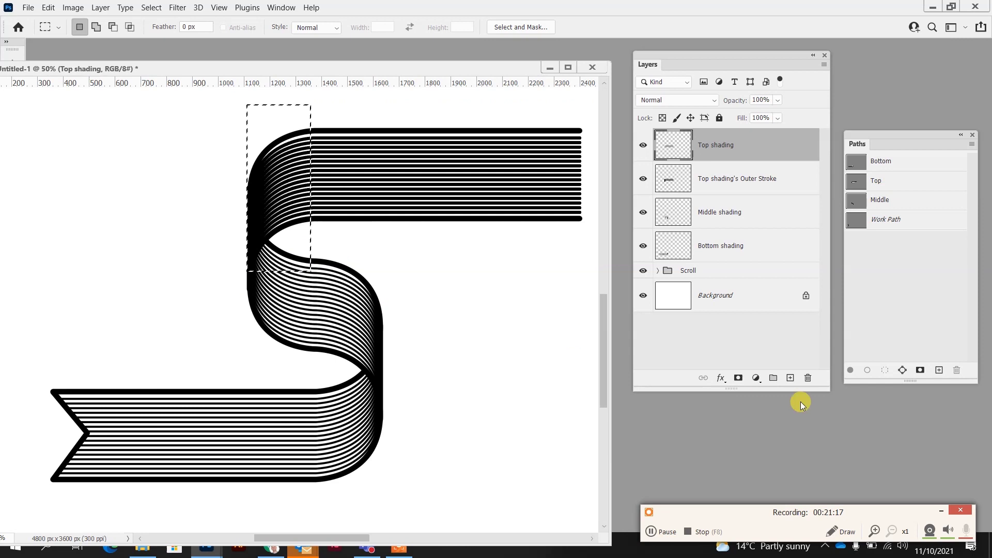
click(761, 178)
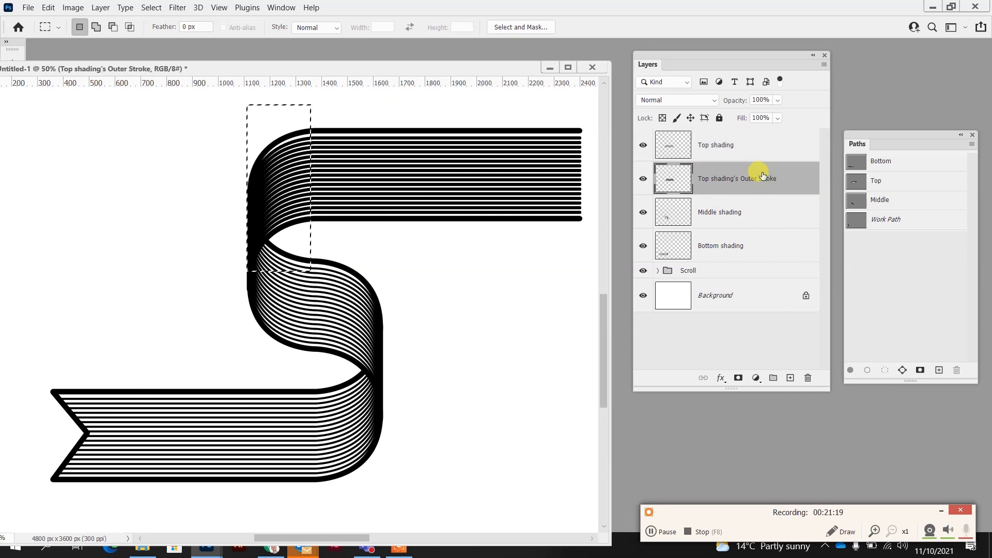
key(Delete)
key(ctrl+d)
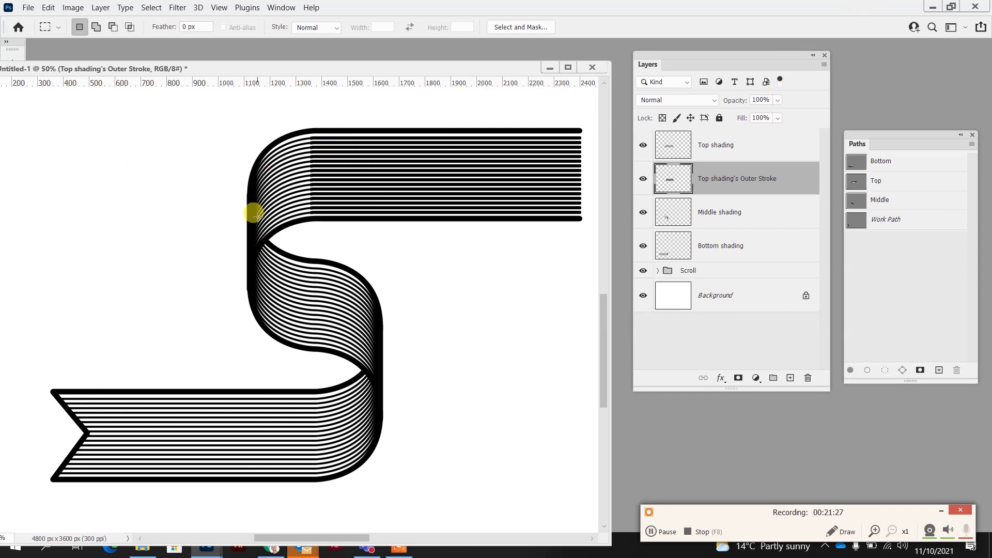
key(ctrl+minus)
key(ctrl+minus)
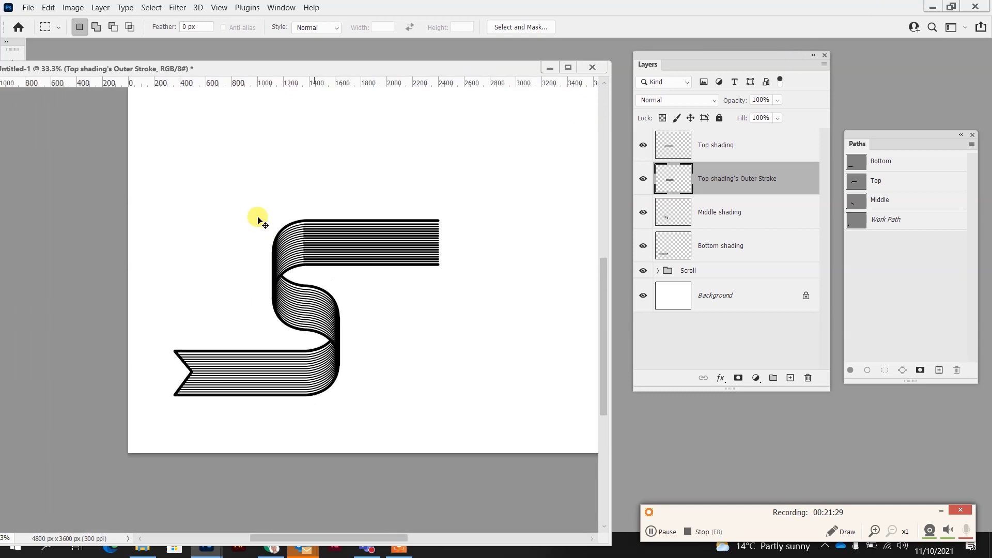
key(ctrl+plus)
key(ctrl+plus)
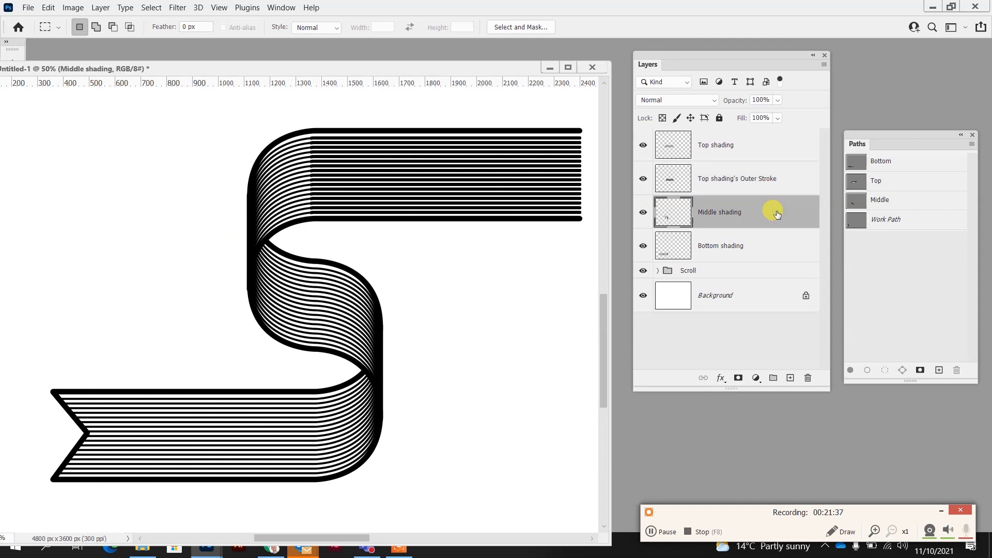
Add a black stroke effect to the Middle shading layer and convert that effect into a separate layer.
double_click(776, 212)
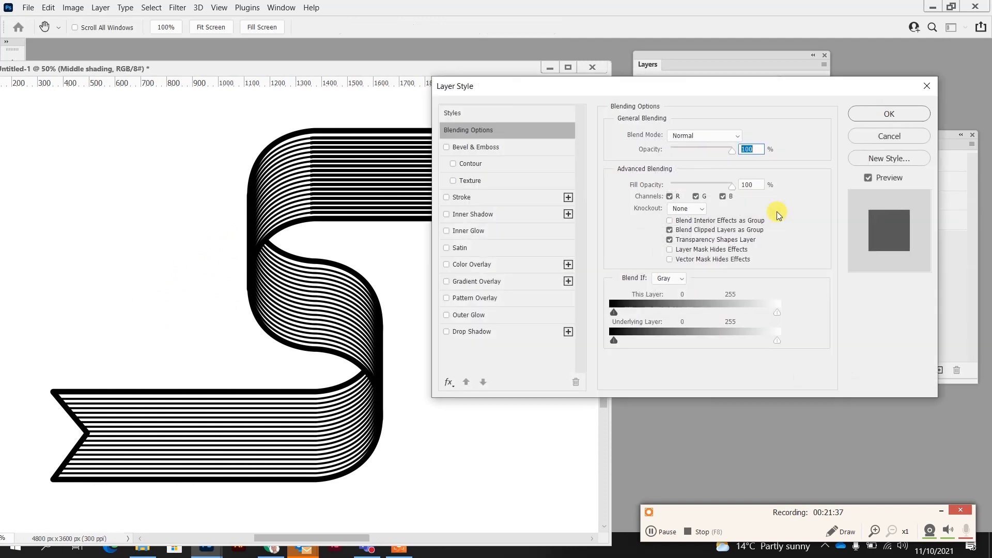
click(461, 198)
click(890, 114)
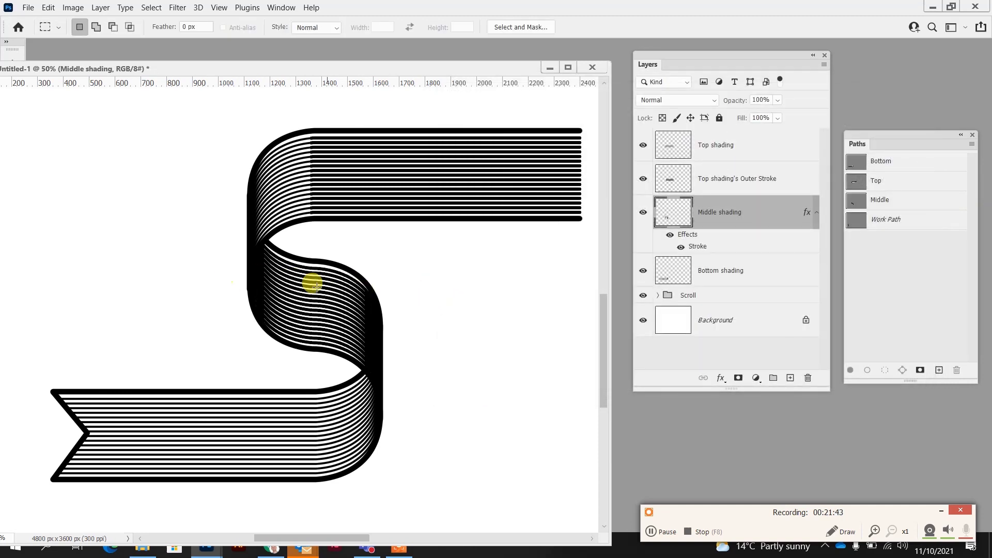
right_click(722, 250)
click(765, 457)
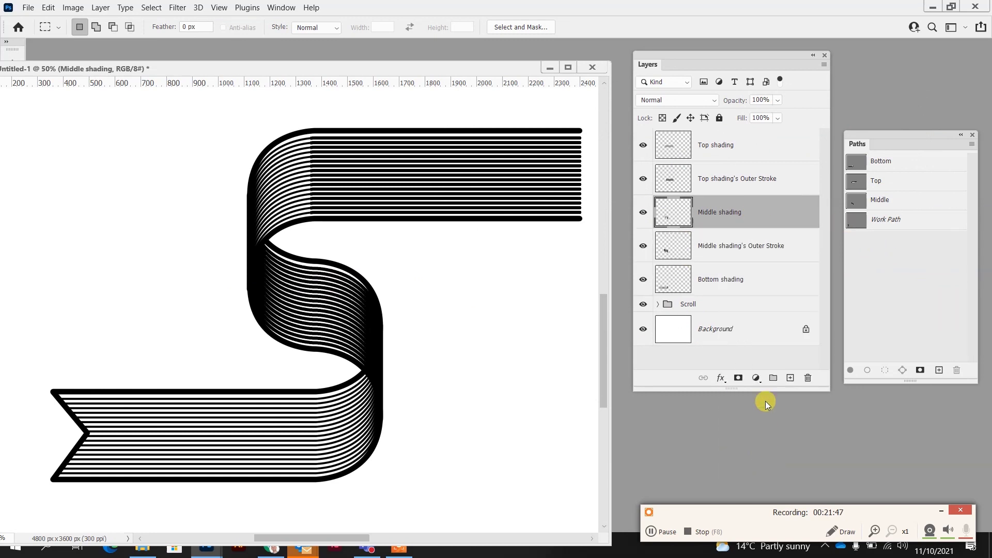
Delete a vertical band from the centre of the Middle shading's Outer Stroke layer, keeping the stroke near both folds.
click(750, 252)
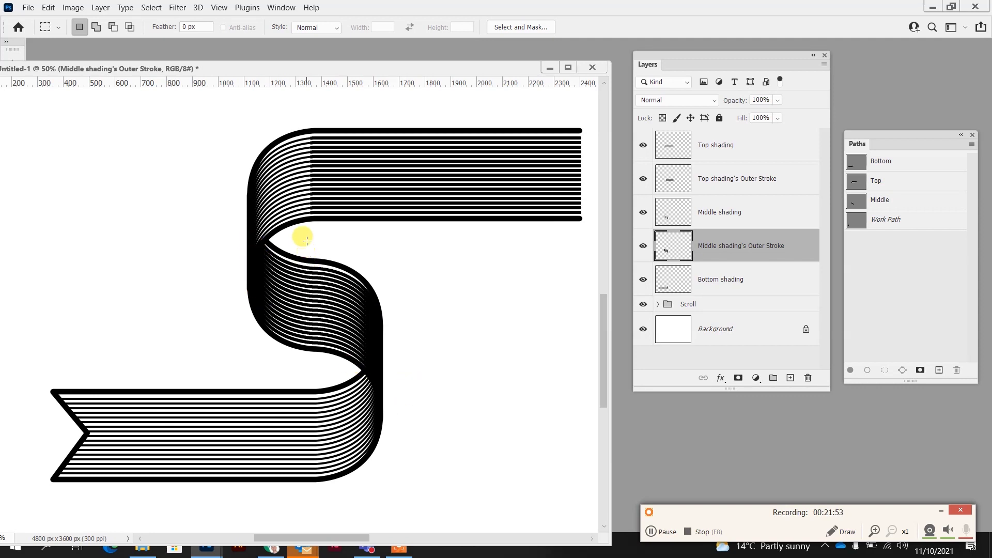
drag(309, 239, 349, 366)
key(Delete)
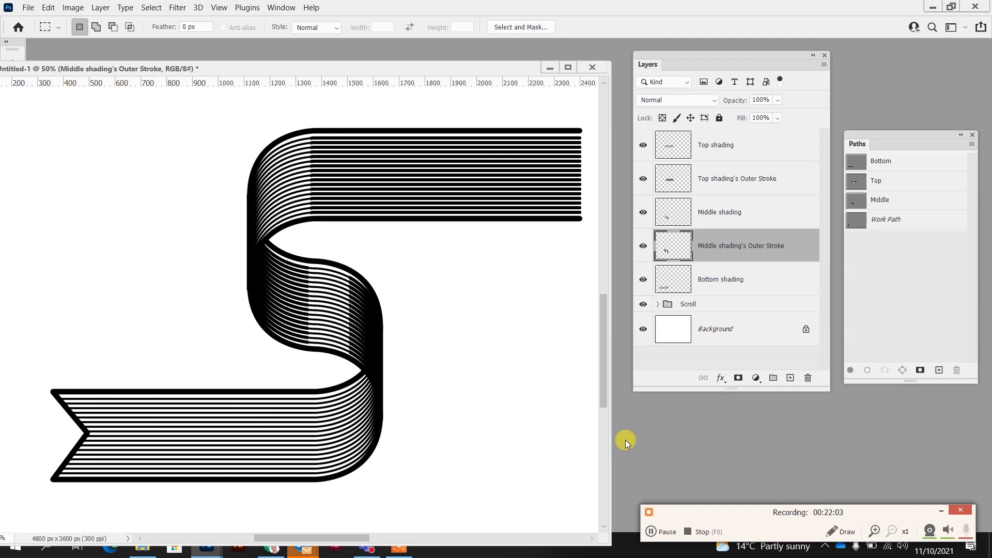
Add a 2 px black outside stroke to the Bottom shading layer and convert that effect into a separate layer.
click(783, 284)
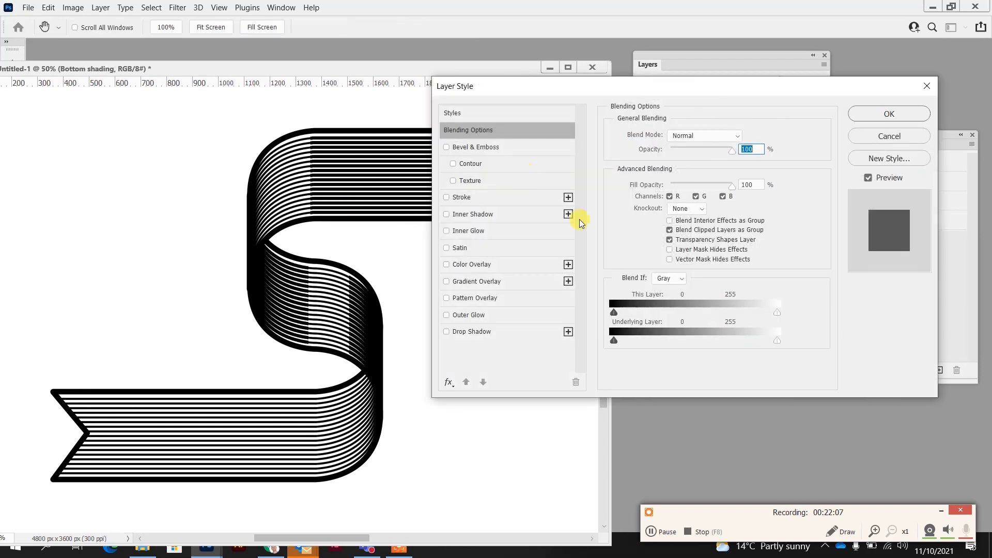
click(462, 197)
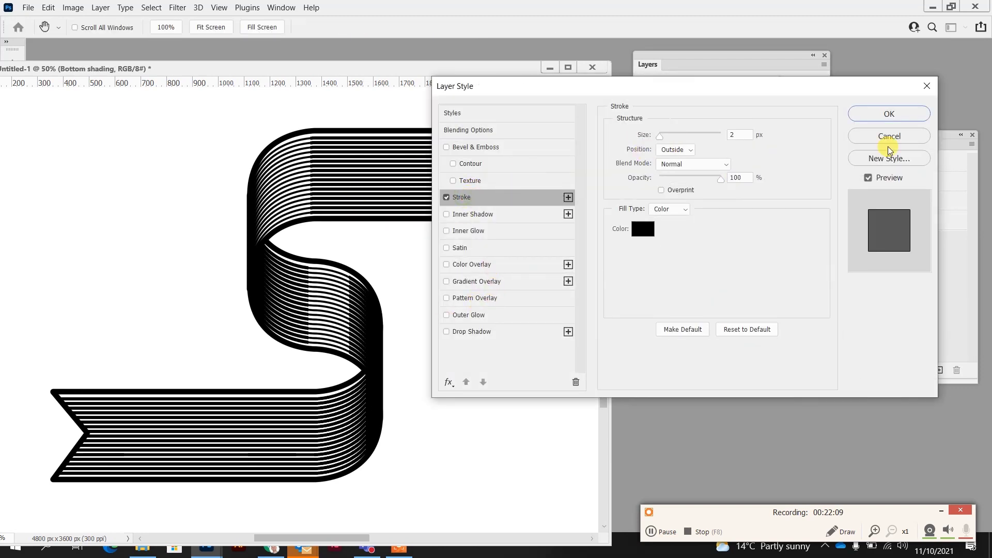
click(913, 115)
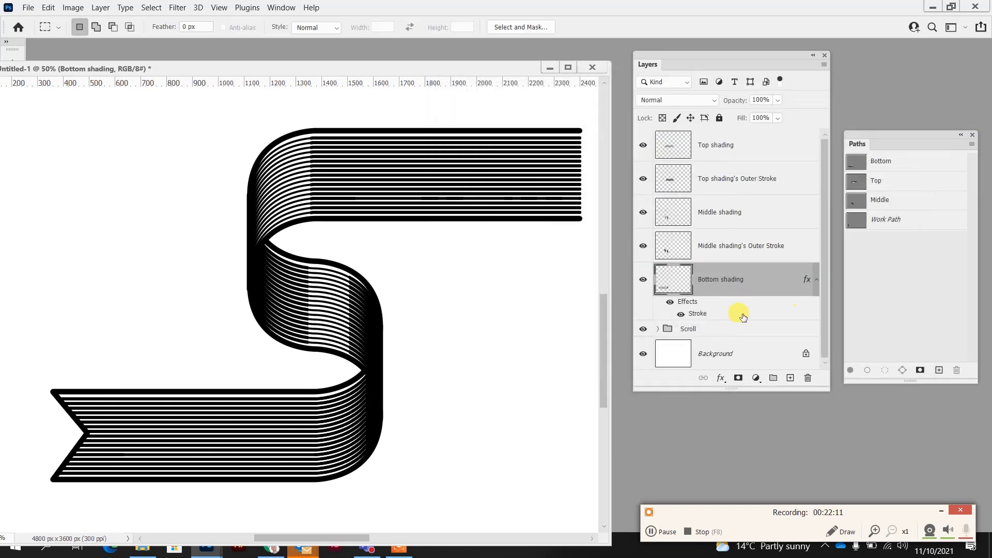
right_click(732, 316)
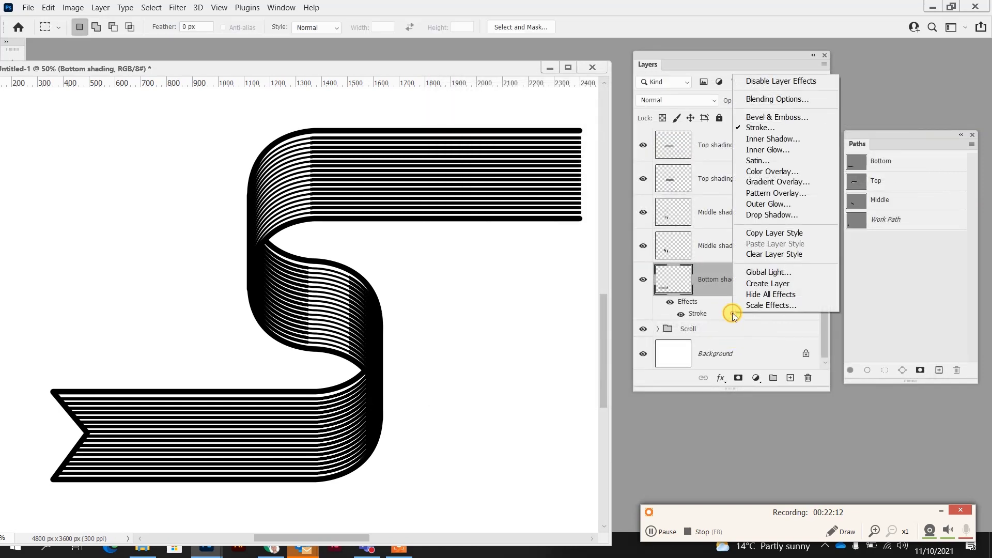
click(768, 283)
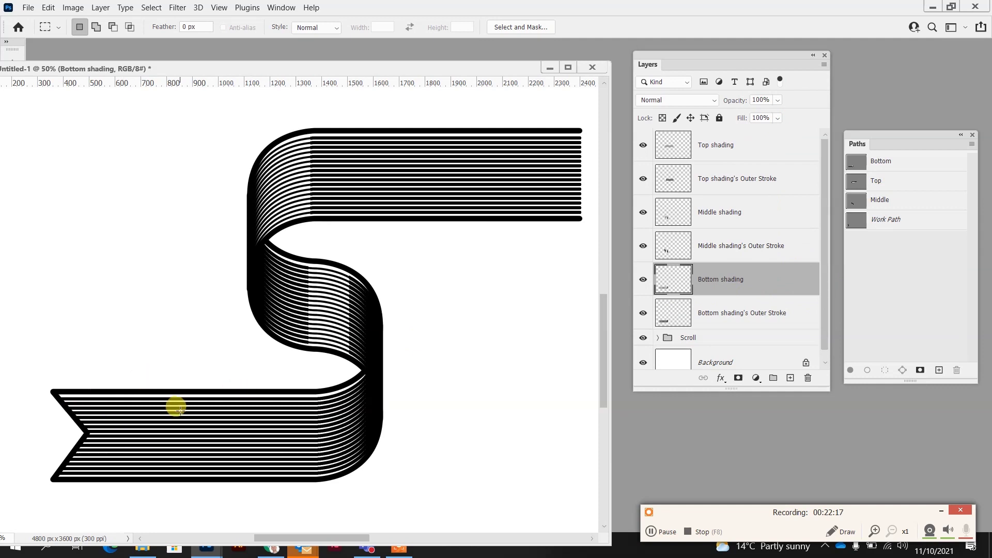
Delete the Bottom shading's Outer Stroke over the straight notched section, keeping it only on the lower bend.
drag(28, 379, 309, 513)
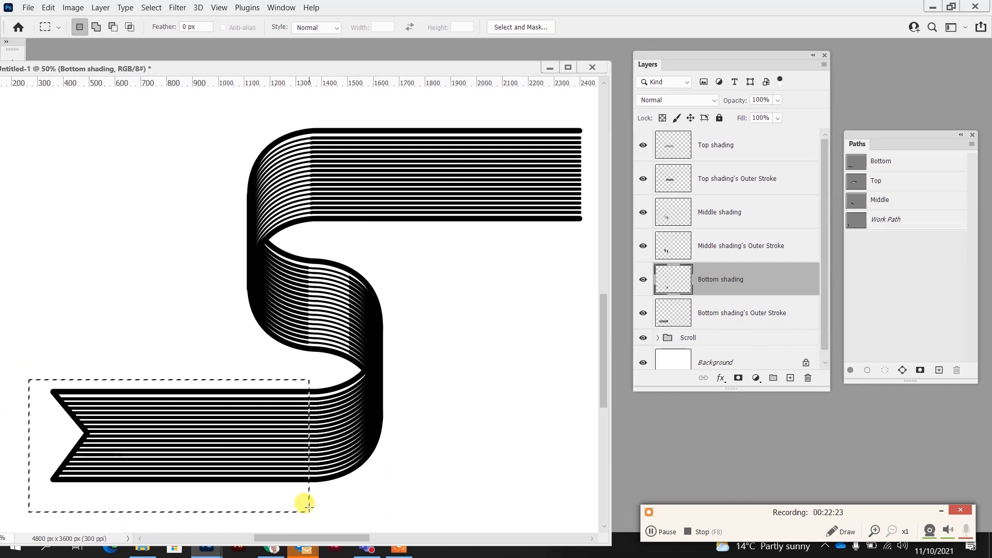
click(736, 313)
key(ctrl+minus)
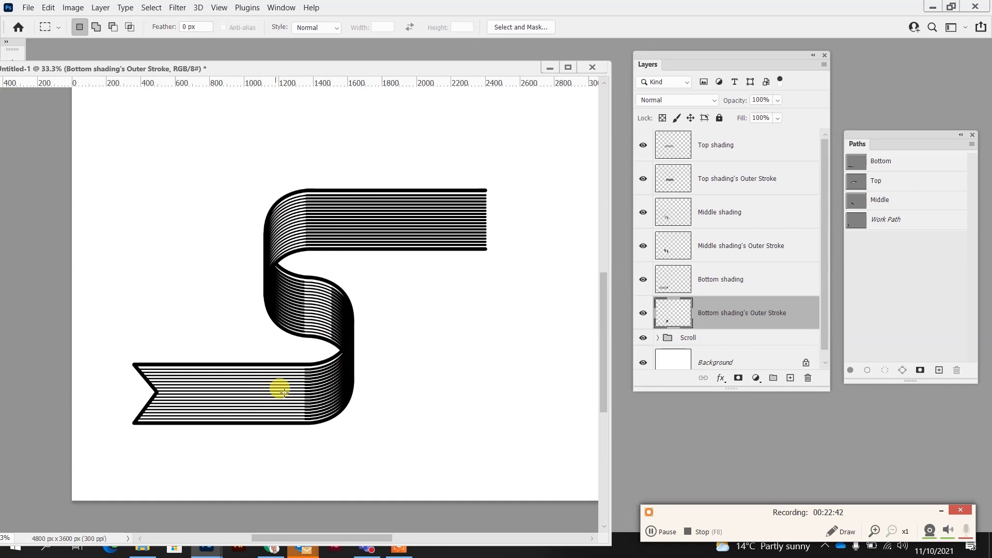
key(p)
click(488, 141)
drag(402, 151, 345, 134)
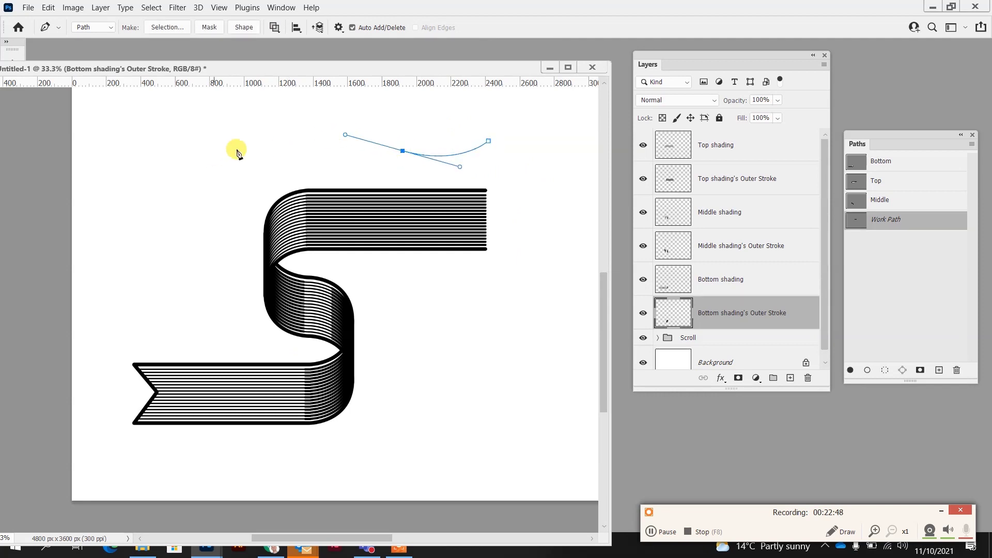
drag(270, 140, 218, 160)
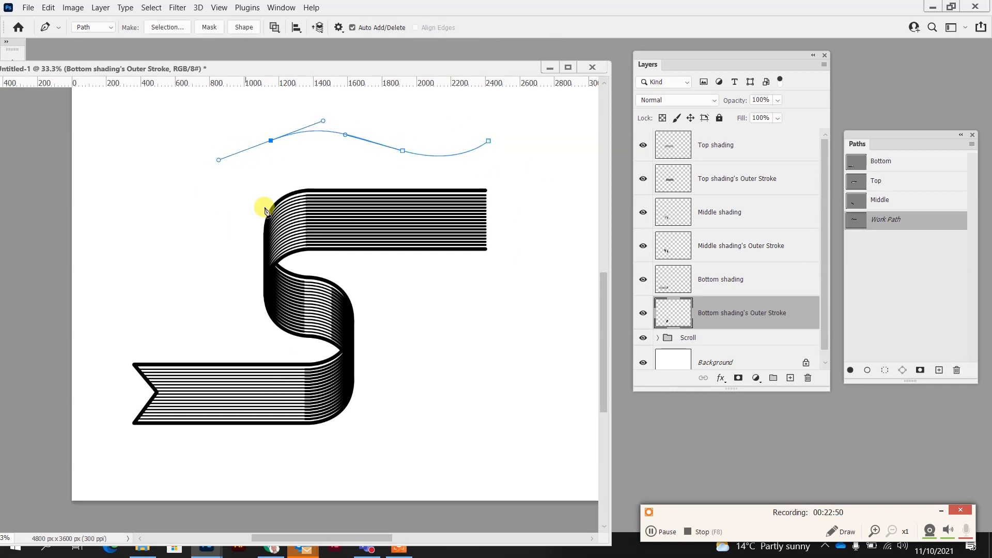
drag(234, 220, 268, 243)
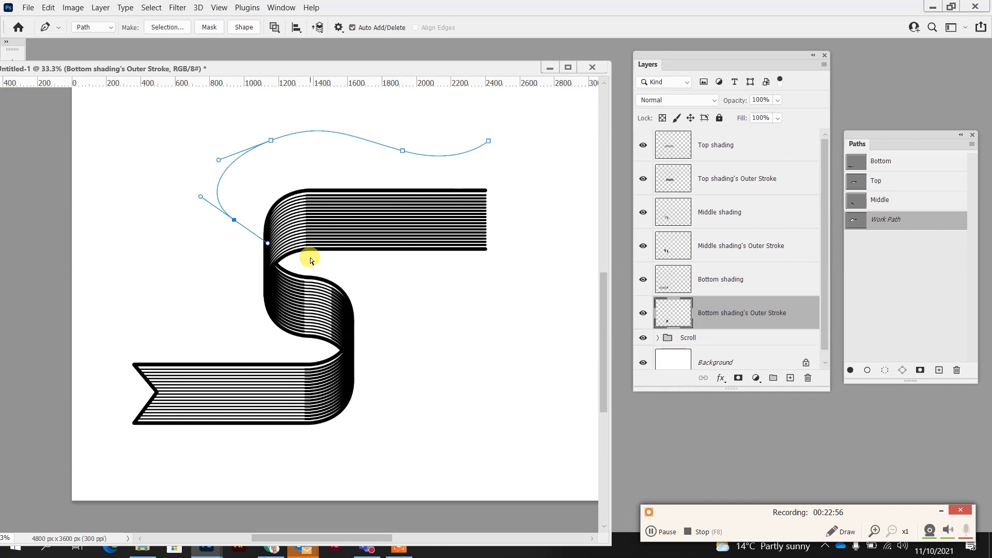
key(BackSpace)
key(BackSpace)
key(BackSpace)
key(ctrl+z)
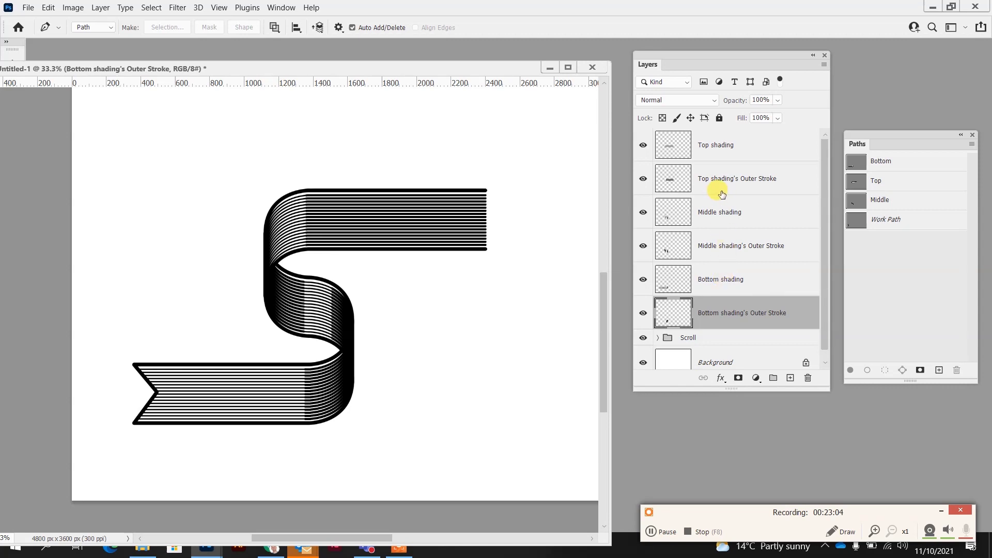
Delete a narrow vertical band of lines from the Top shading layer across the upper bend as a highlight.
click(719, 144)
key(m)
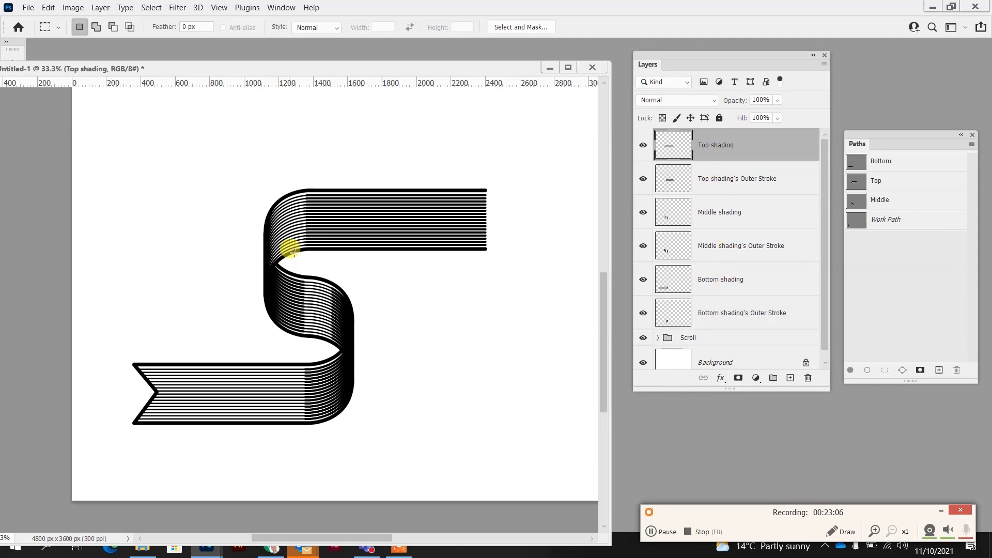
drag(279, 168, 293, 277)
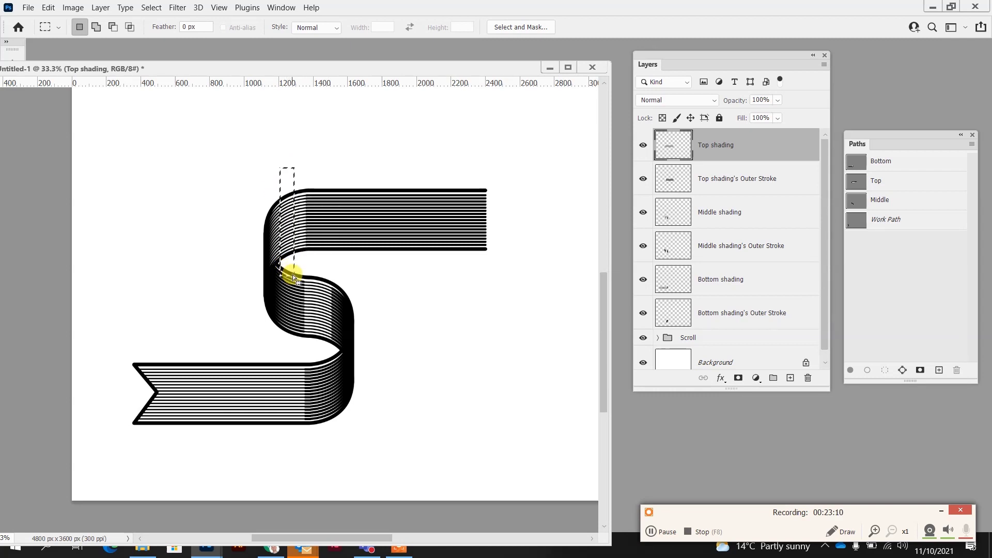
key(Delete)
key(ctrl+d)
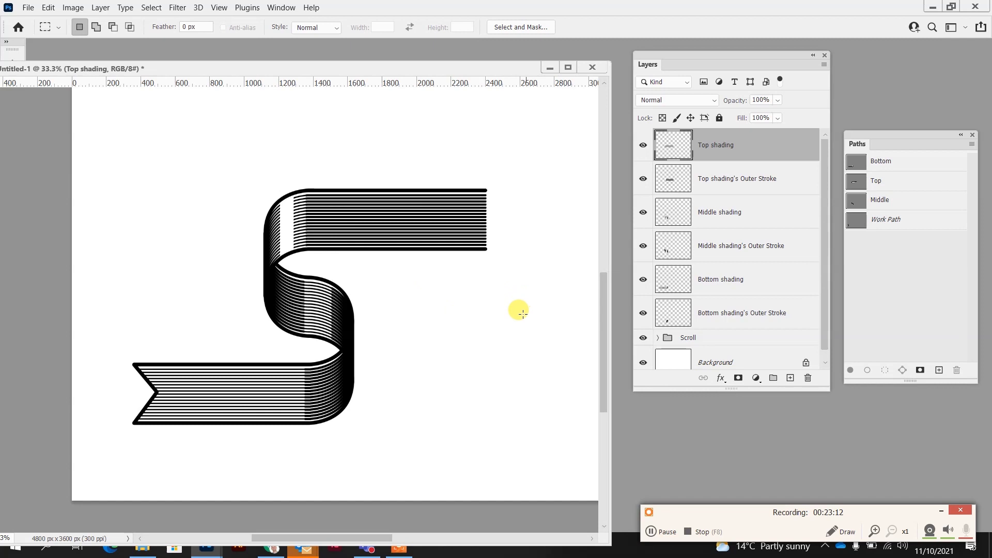
Delete a narrow vertical band of lines from the Middle shading layer at the centre of the middle section.
click(740, 214)
mouse_move(310, 264)
mouse_down()
mouse_move(320, 362)
mouse_move(321, 354)
mouse_up()
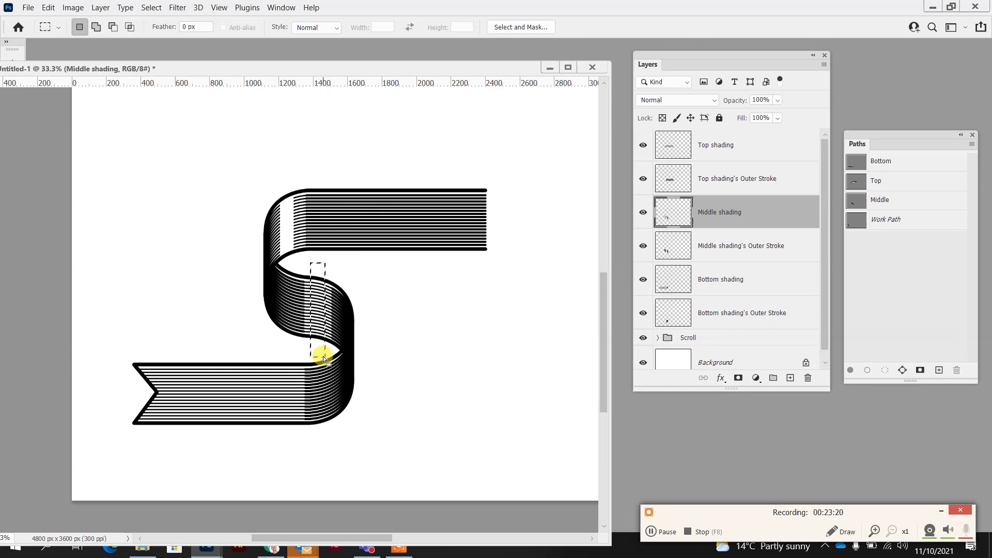
key(Delete)
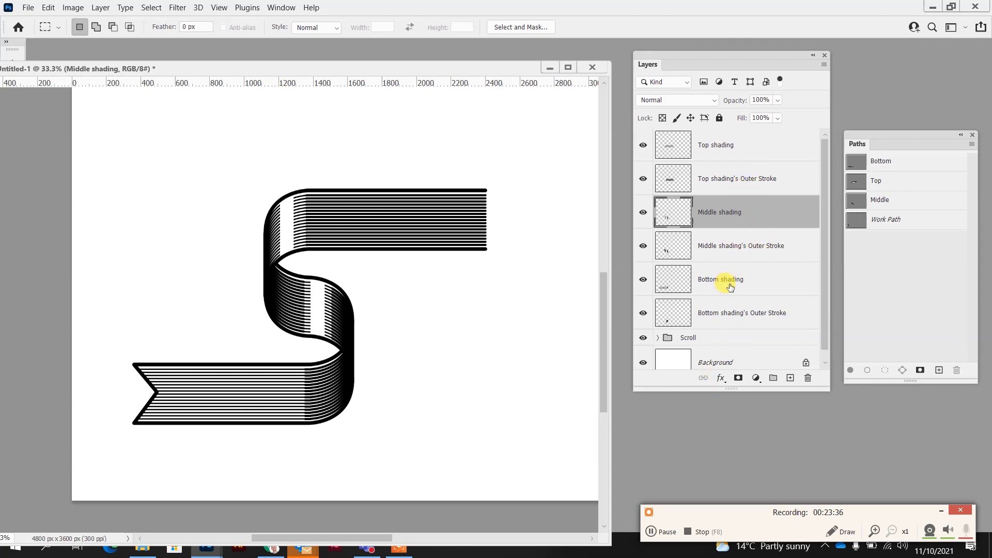
Merge all the top, middle and bottom shading and outer stroke layers into one layer and place it inside the Scroll group.
scroll(730, 287, down, 1)
scroll(739, 190, up, 1)
drag(742, 140, 748, 139)
shift+click(745, 315)
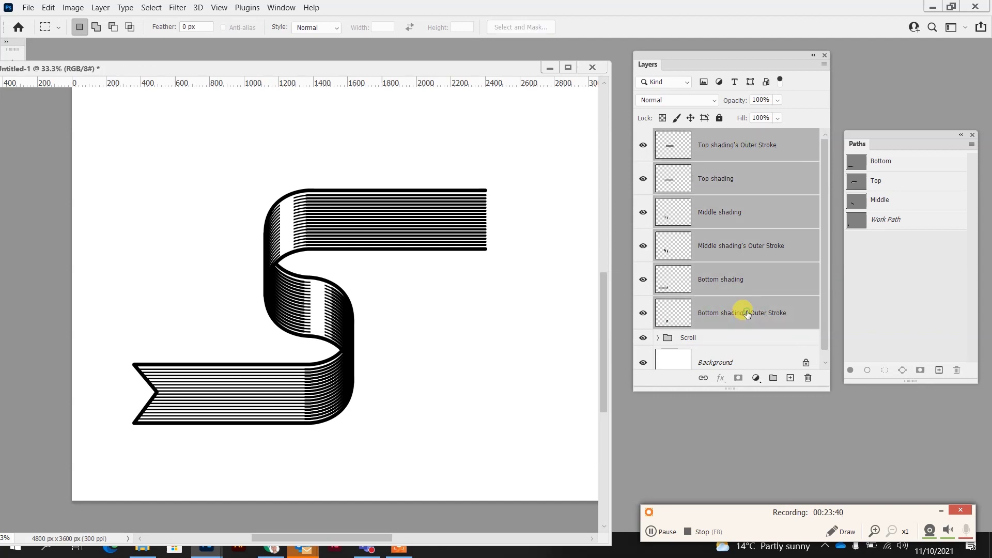
key(ctrl+e)
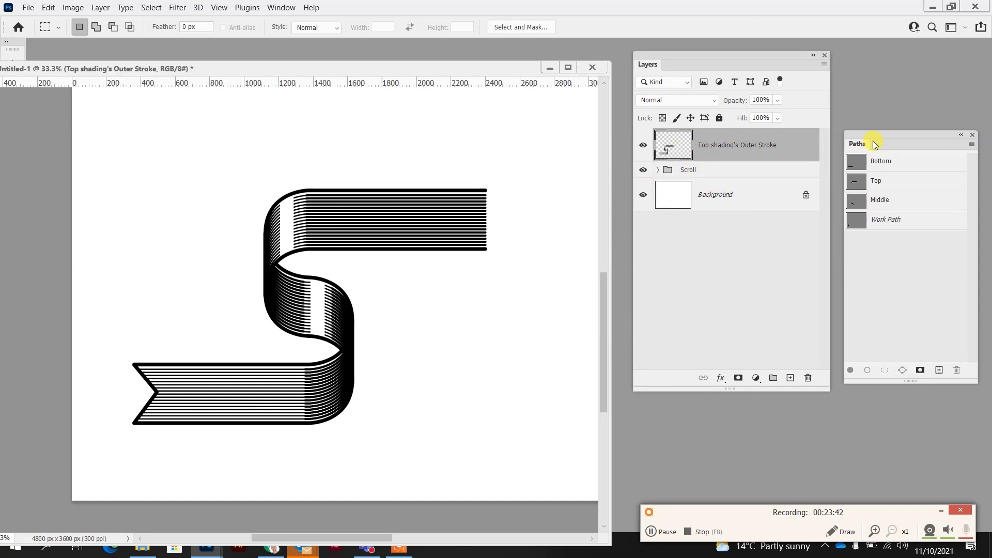
mouse_move(765, 141)
mouse_down()
mouse_move(720, 150)
mouse_move(688, 172)
mouse_up()
Duplicate the Scroll group as Scroll copy and flip the copy horizontally.
right_click(692, 137)
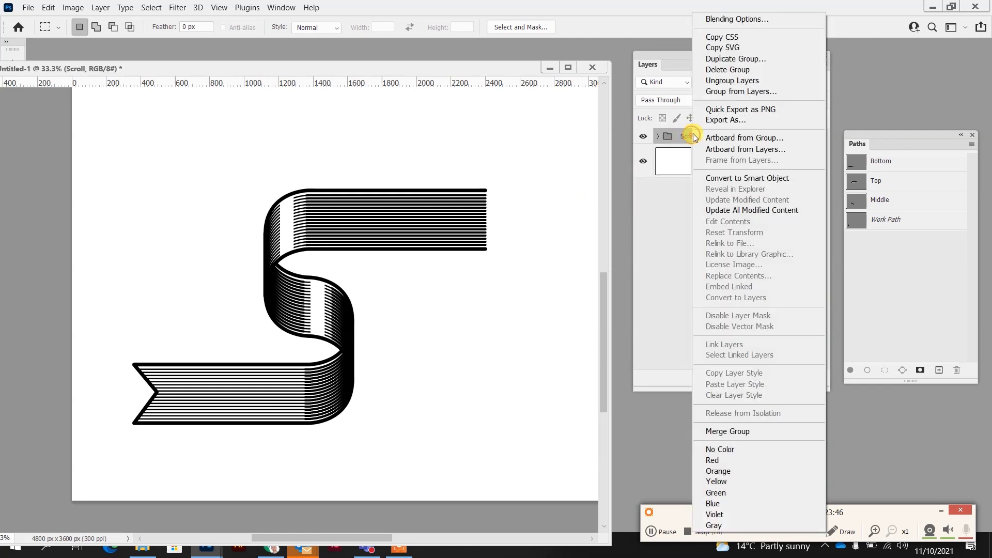
click(730, 61)
click(594, 143)
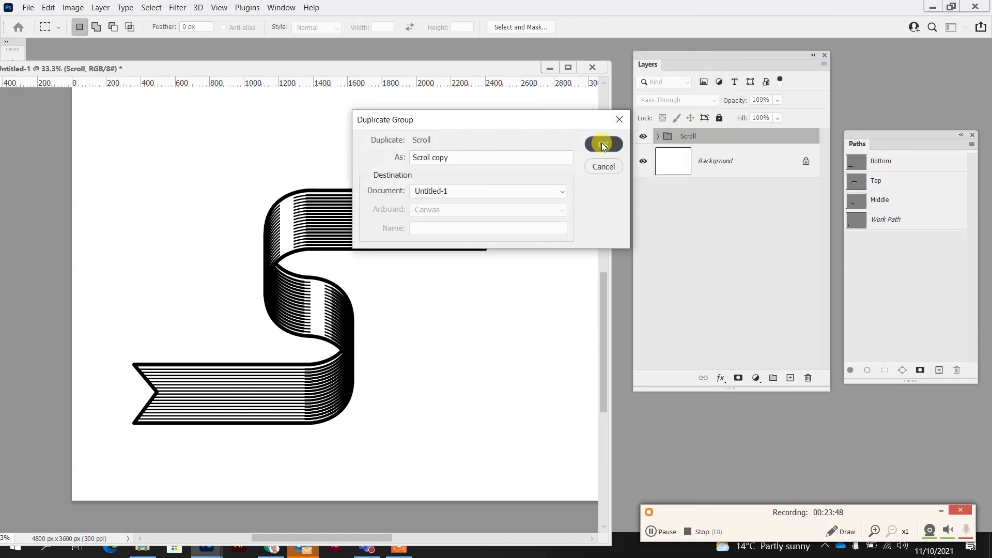
click(48, 8)
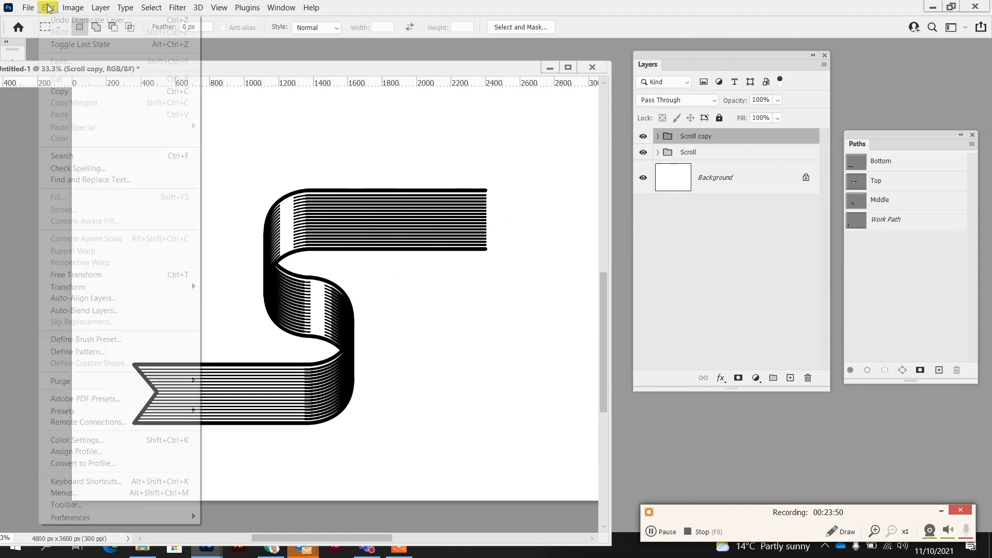
mouse_move(165, 286)
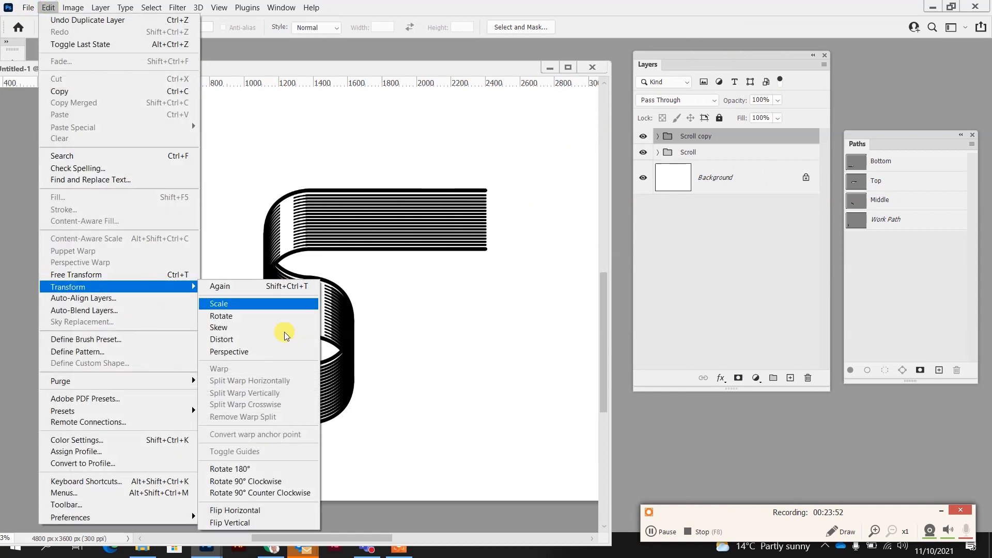
click(253, 511)
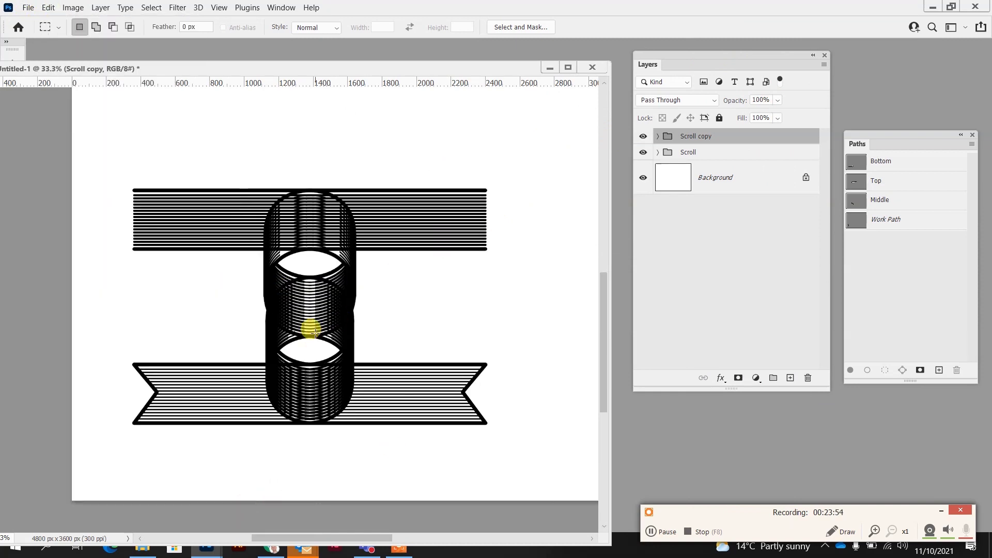
Move the Scroll copy group horizontally away from the original so their top bands overlap in the middle of a mirrored banner.
key(v)
drag(233, 303, 441, 302)
key(ctrl)
key(ctrl+minus)
key(ctrl+minus)
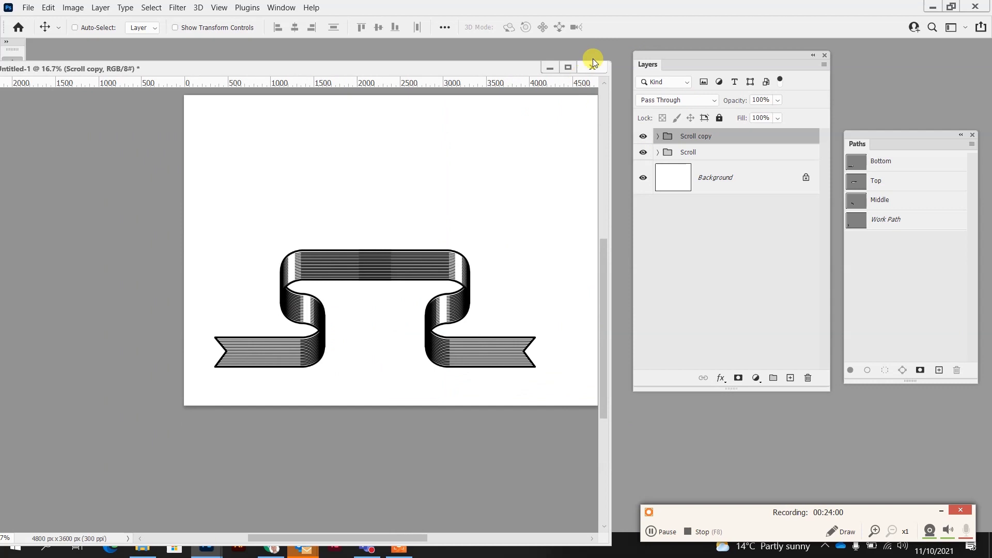
Maximize the document window and shift Scroll copy farther outward until its top band only just overlaps the original's end.
click(568, 67)
drag(682, 56, 810, 68)
key(ctrl+plus)
key(ctrl+plus)
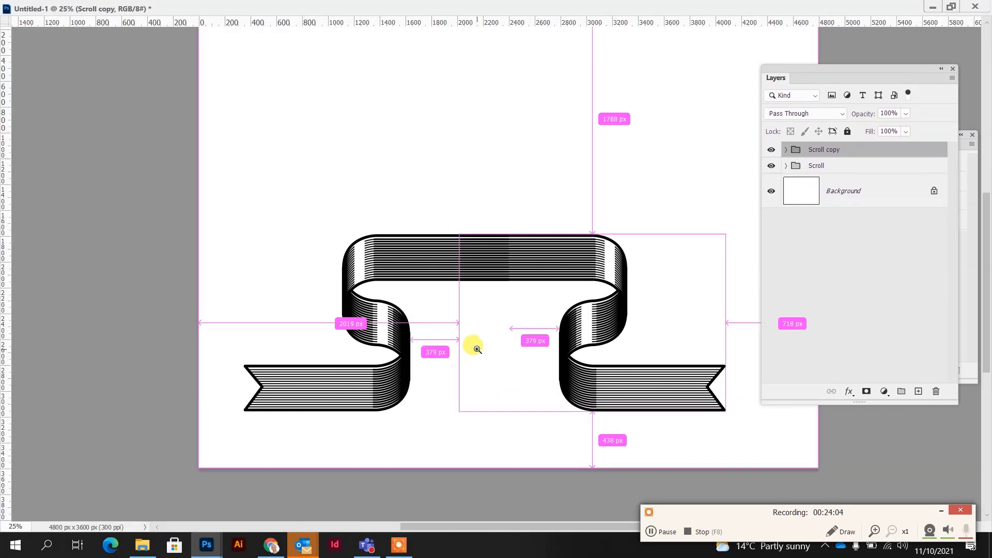
drag(490, 255, 549, 257)
Hide the panels and examine the join, folds and shading of the complete mirrored ribbon.
key(Tab)
key(ctrl)
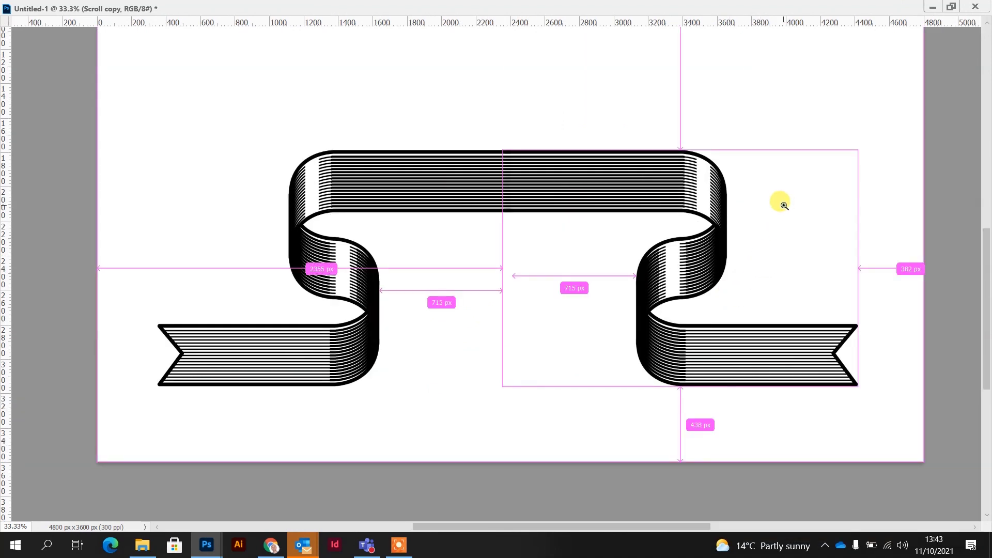
click(784, 205)
drag(418, 264, 481, 240)
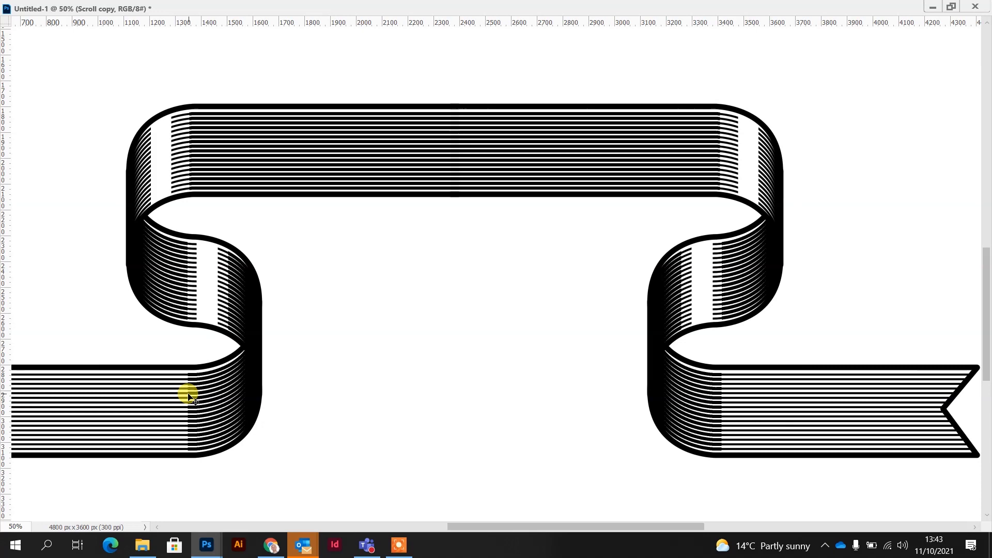
key(ctrl+minus)
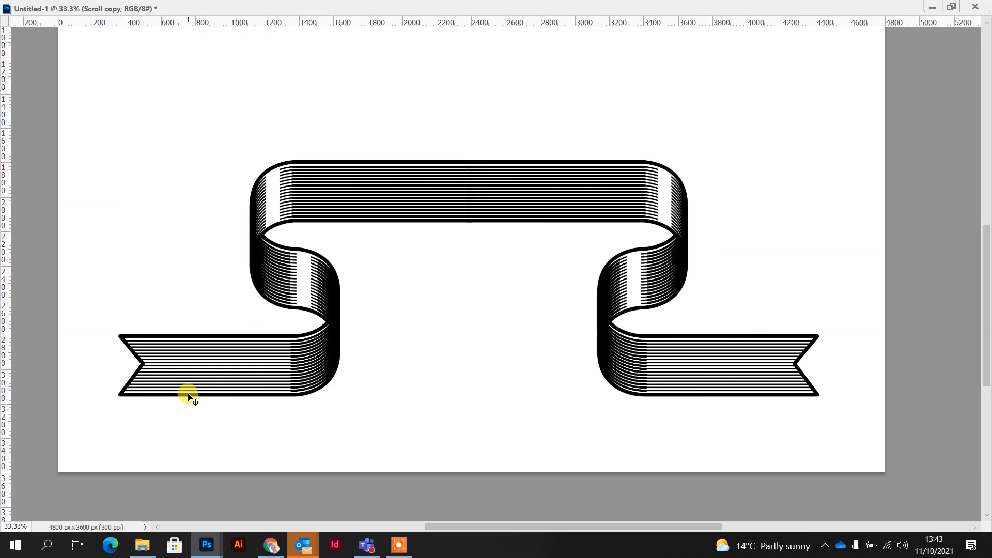
drag(438, 341, 453, 348)
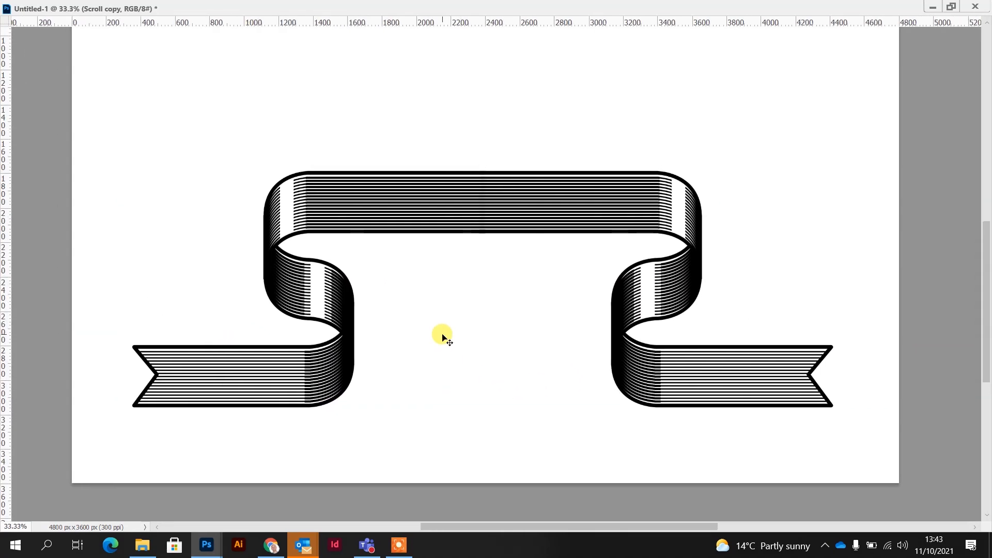